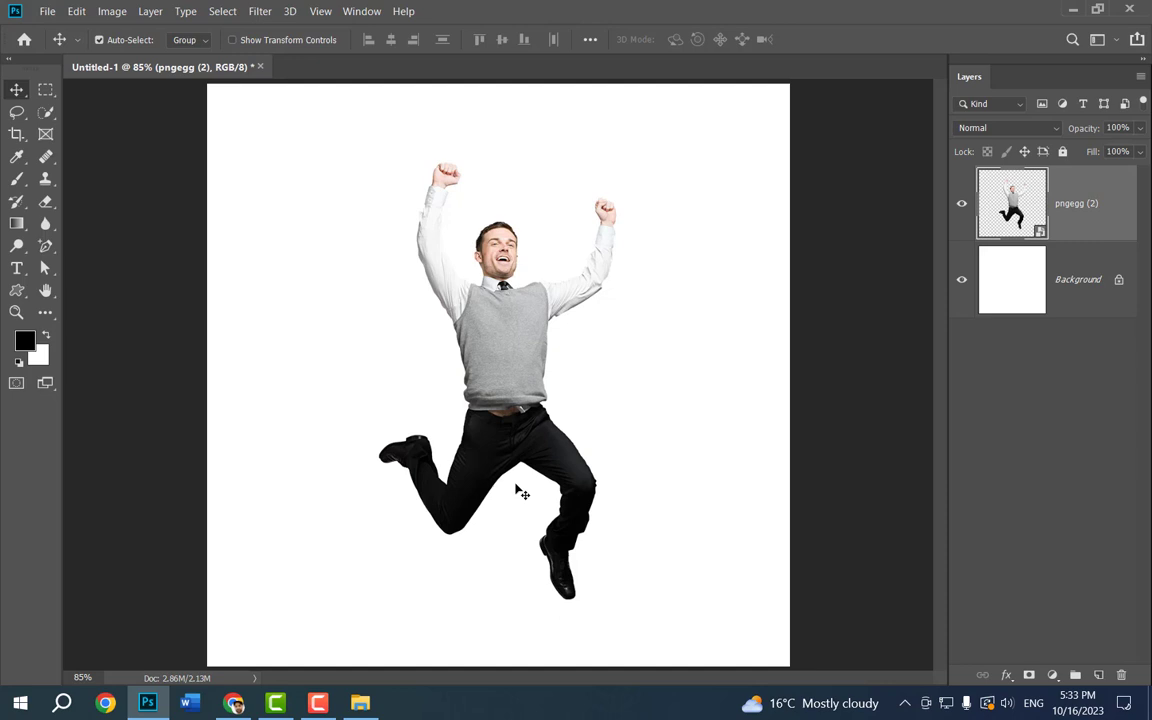
- Load the jumping man's outline from layer pngegg (2) as a selection and expand it by 20 pixels
key("ctrl")
left_click(1020, 220, "ctrl")
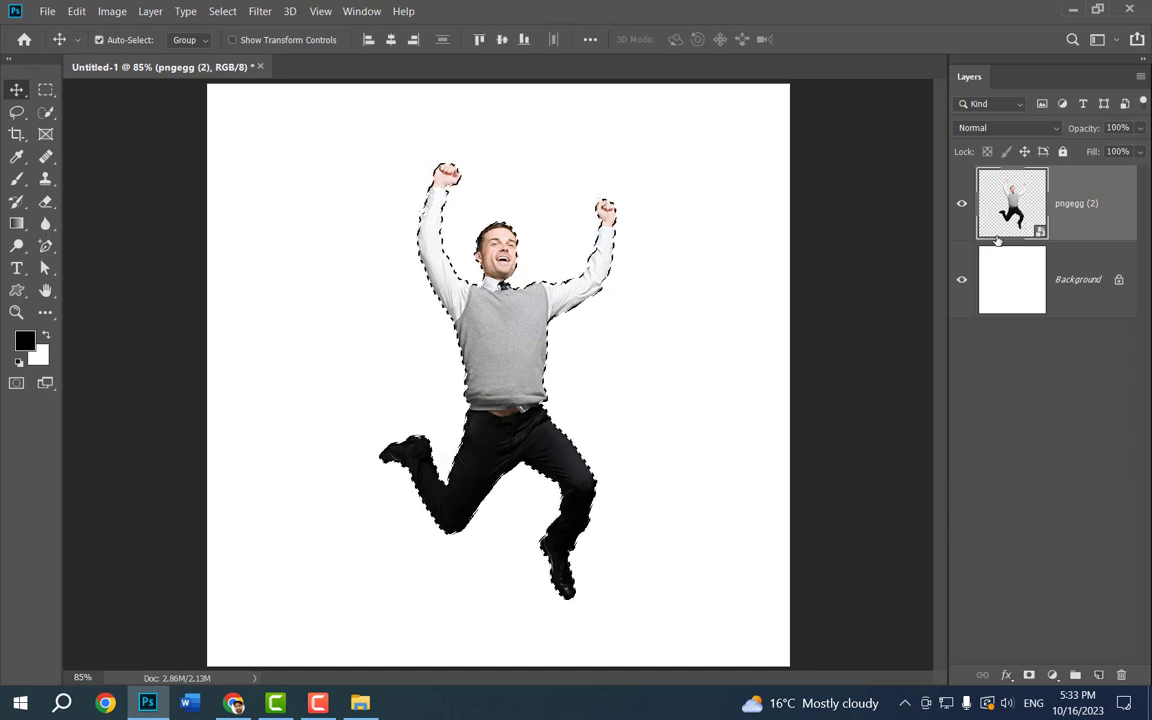
left_click(220, 12)
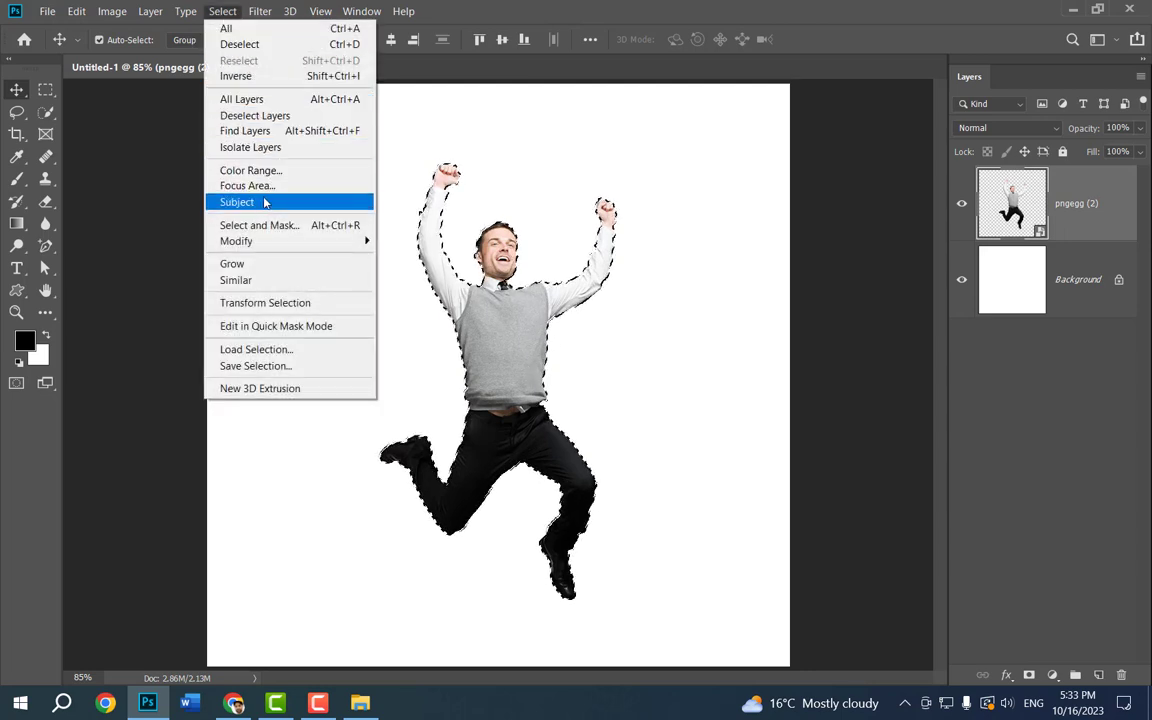
mouse_move(275, 243)
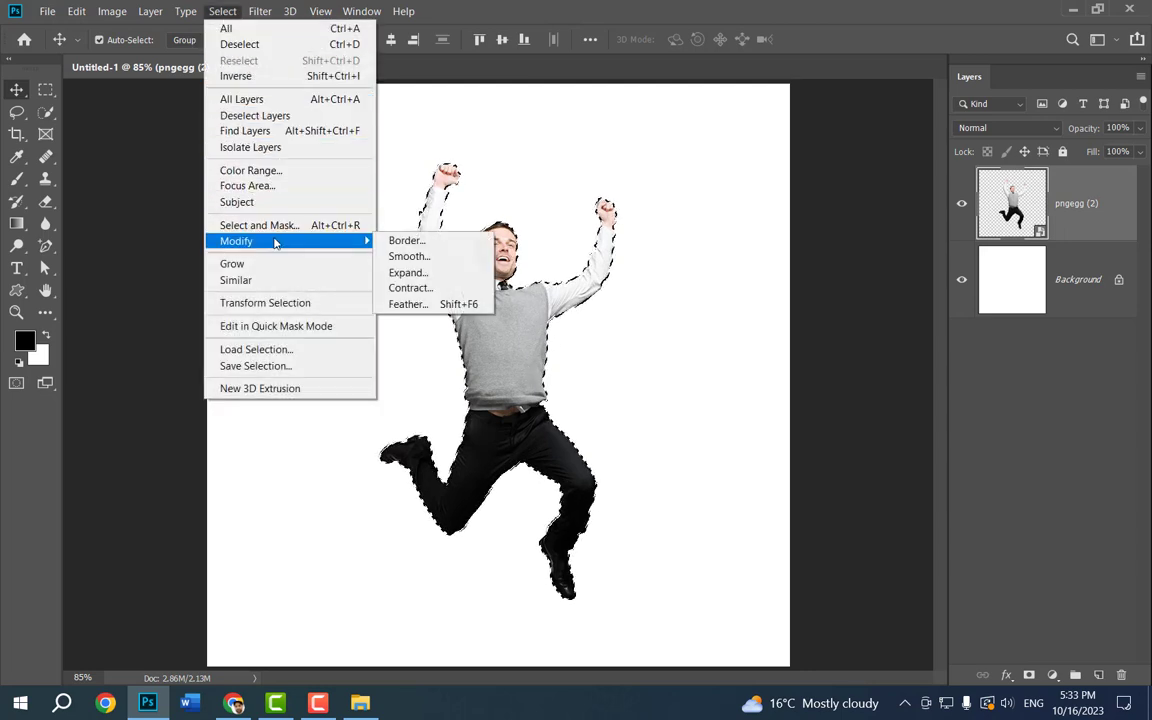
left_click(421, 274)
left_click_drag(542, 224, 803, 65)
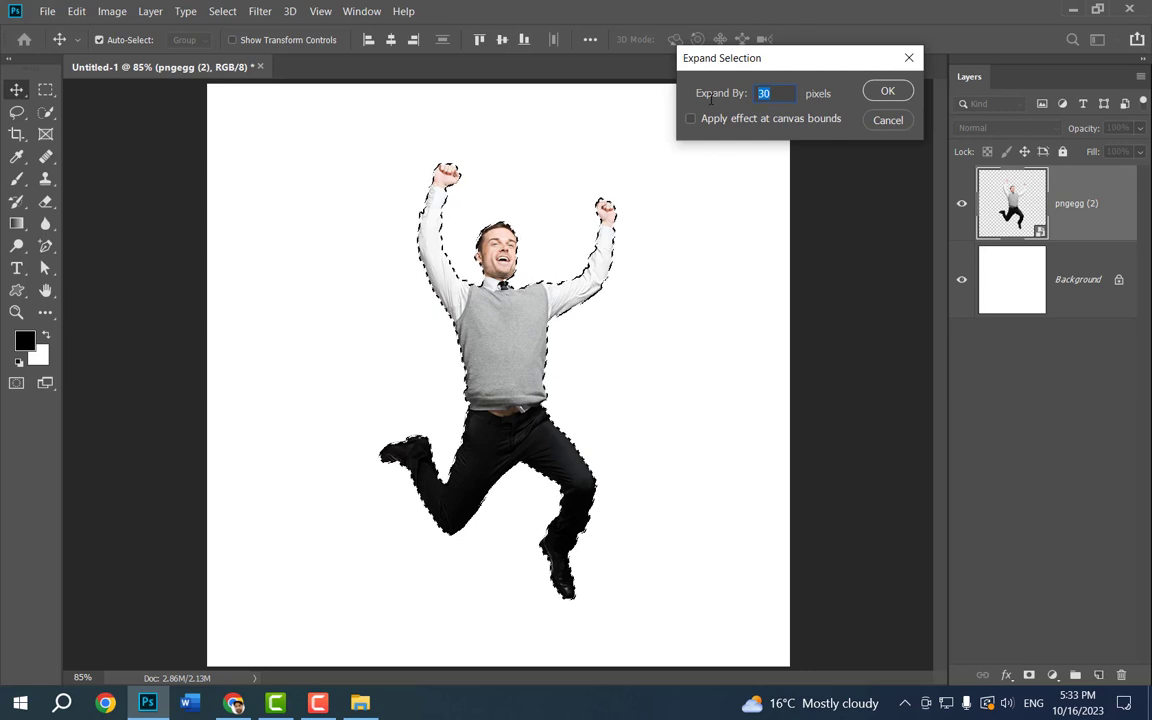
type("20")
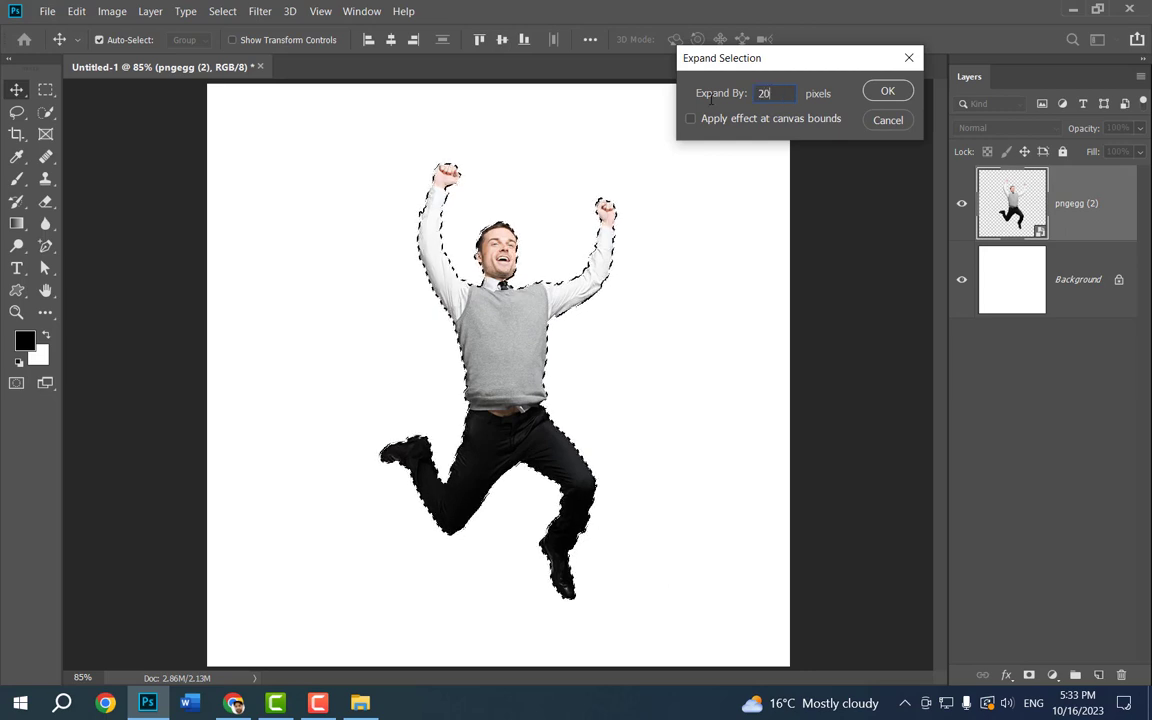
left_click(886, 91)
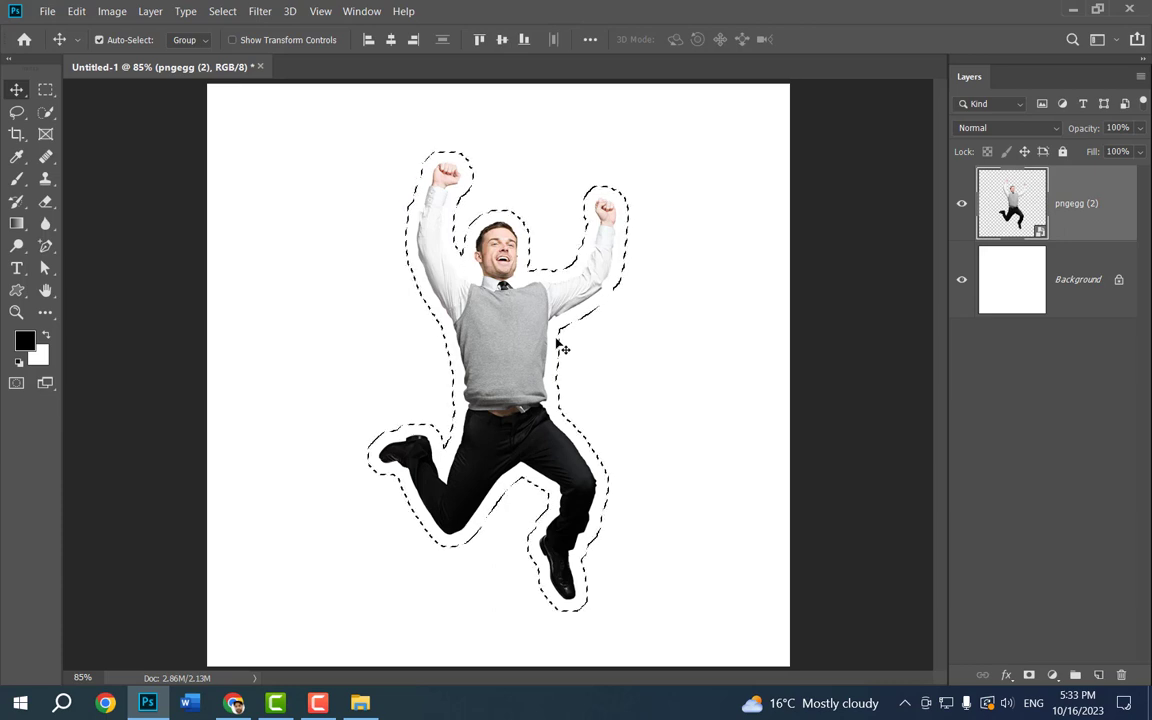
- Smooth the expanded selection around the man using a smaller sample radius
left_click(222, 11)
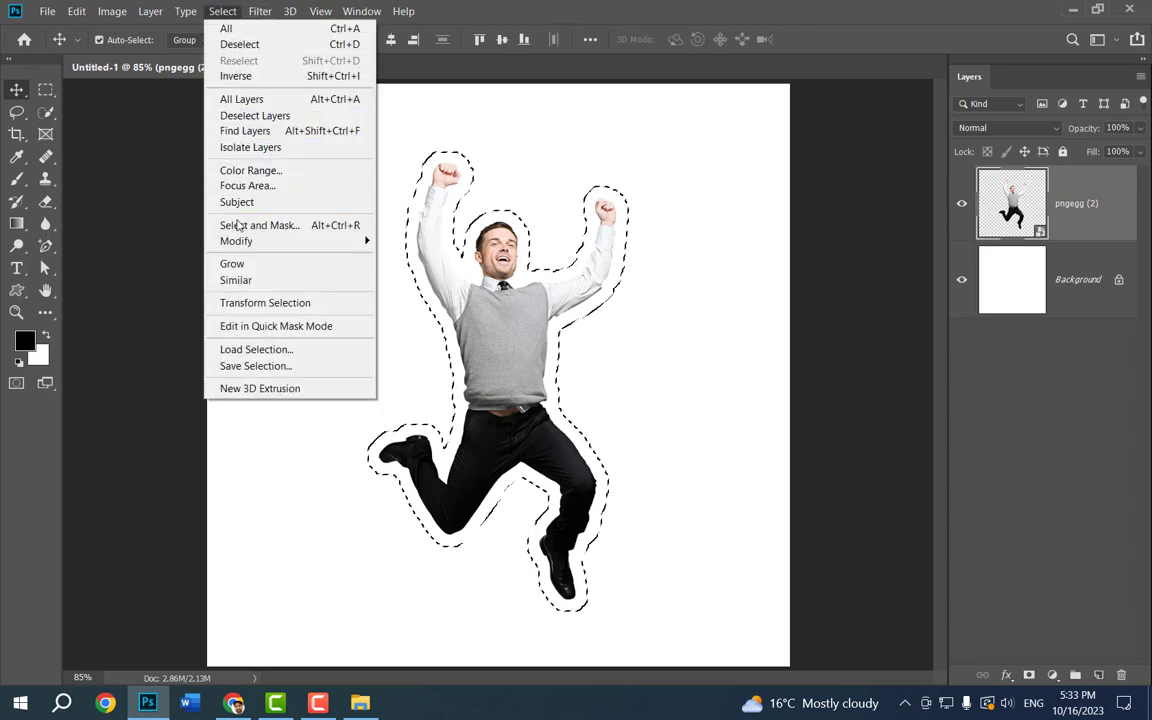
mouse_move(267, 245)
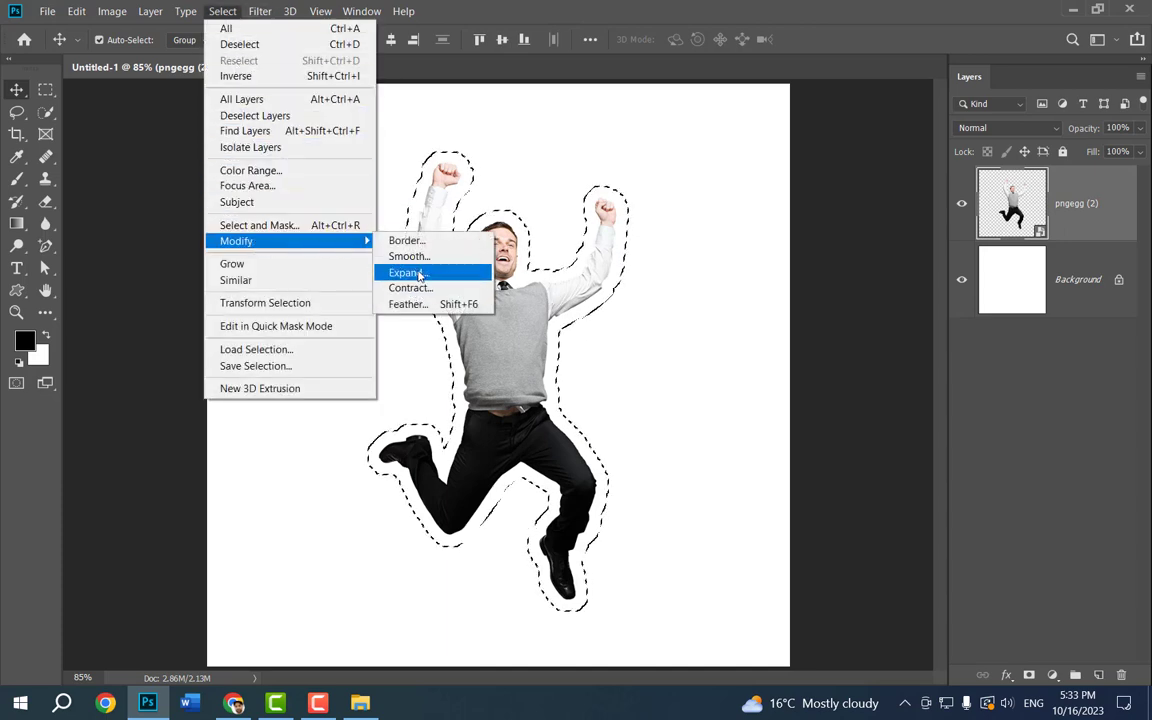
left_click(406, 257)
left_click_drag(549, 190, 838, 120)
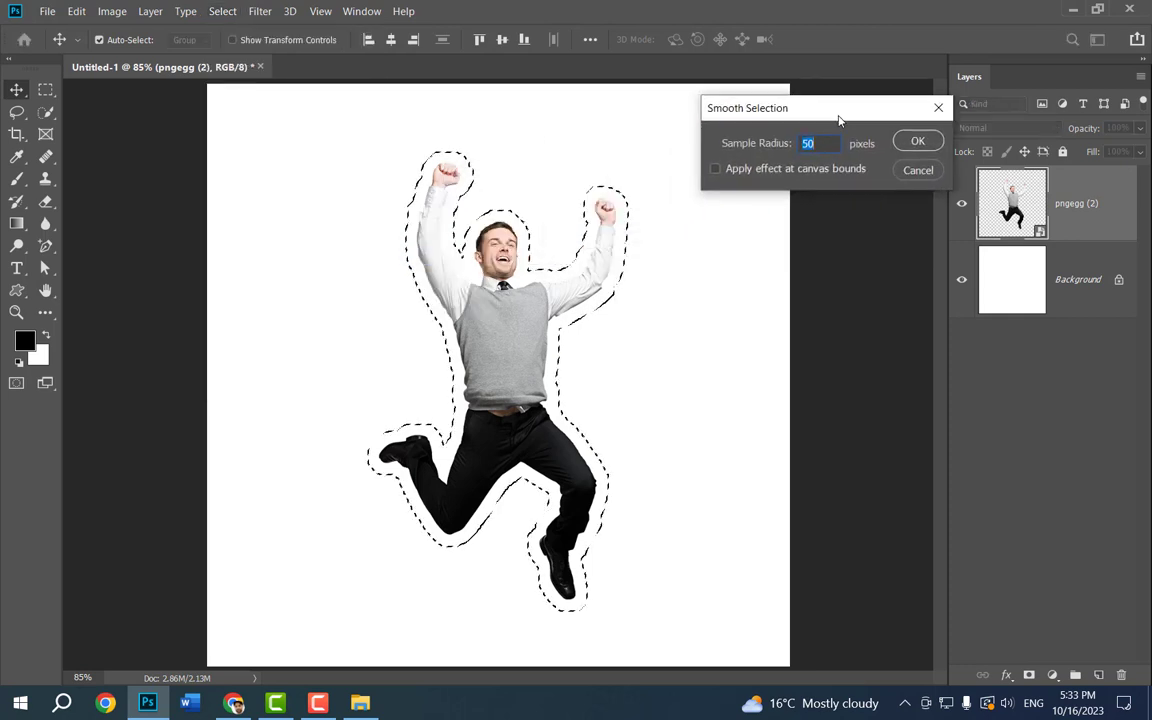
type("3")
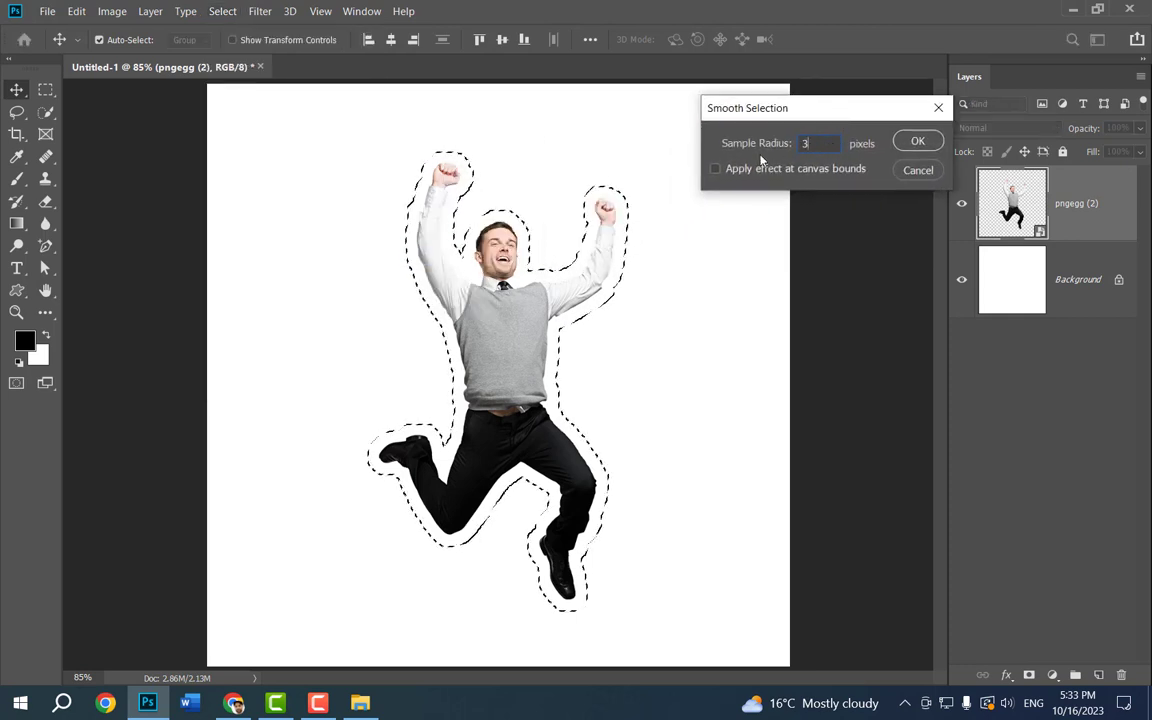
left_click(918, 142)
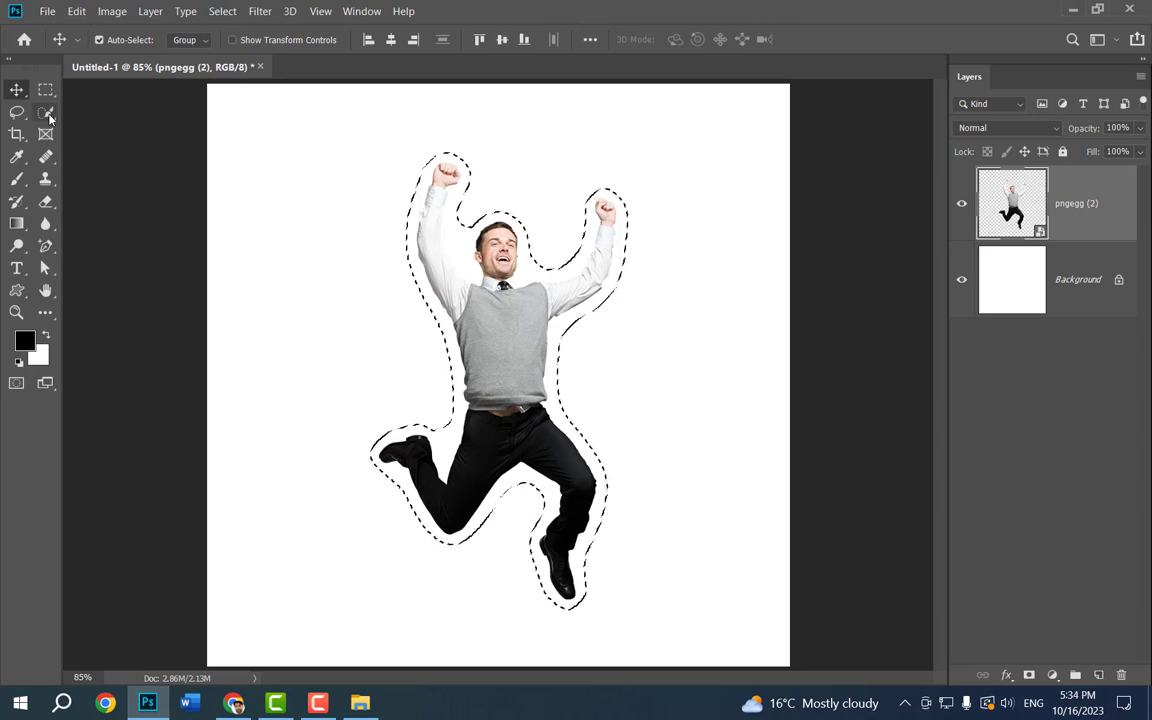
- Convert the smoothed selection into a work path with a tolerance of 1.0 pixels
key("w")
right_click(511, 280)
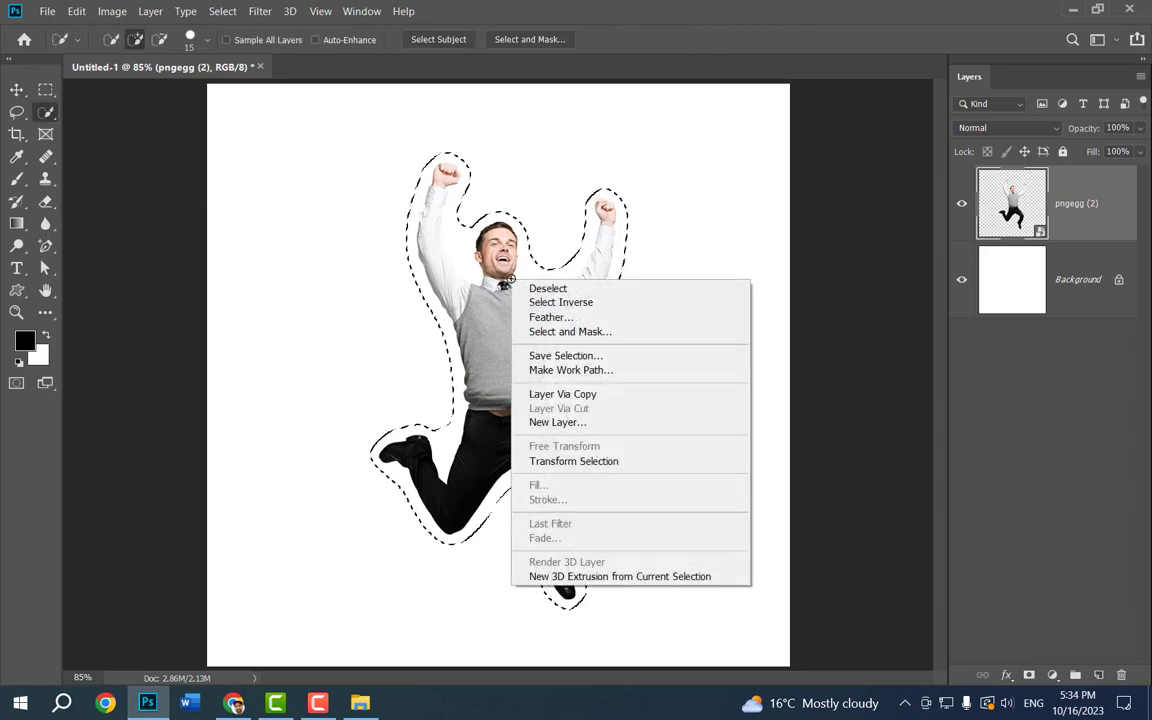
left_click(591, 371)
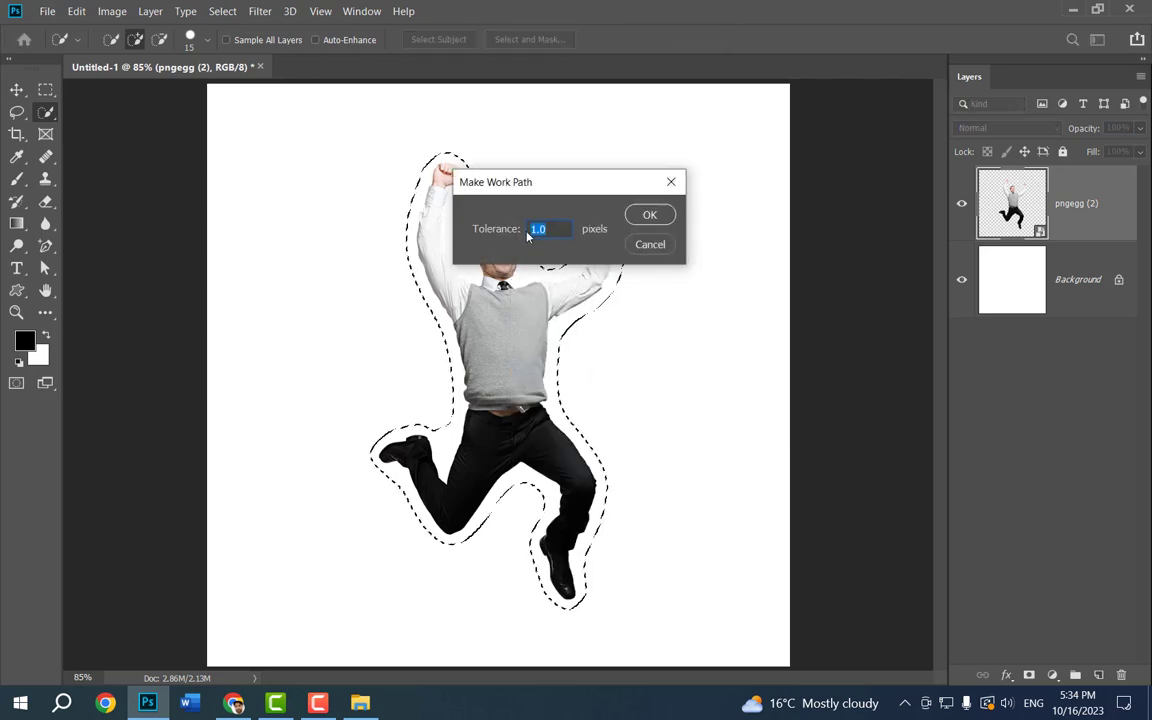
left_click(650, 215)
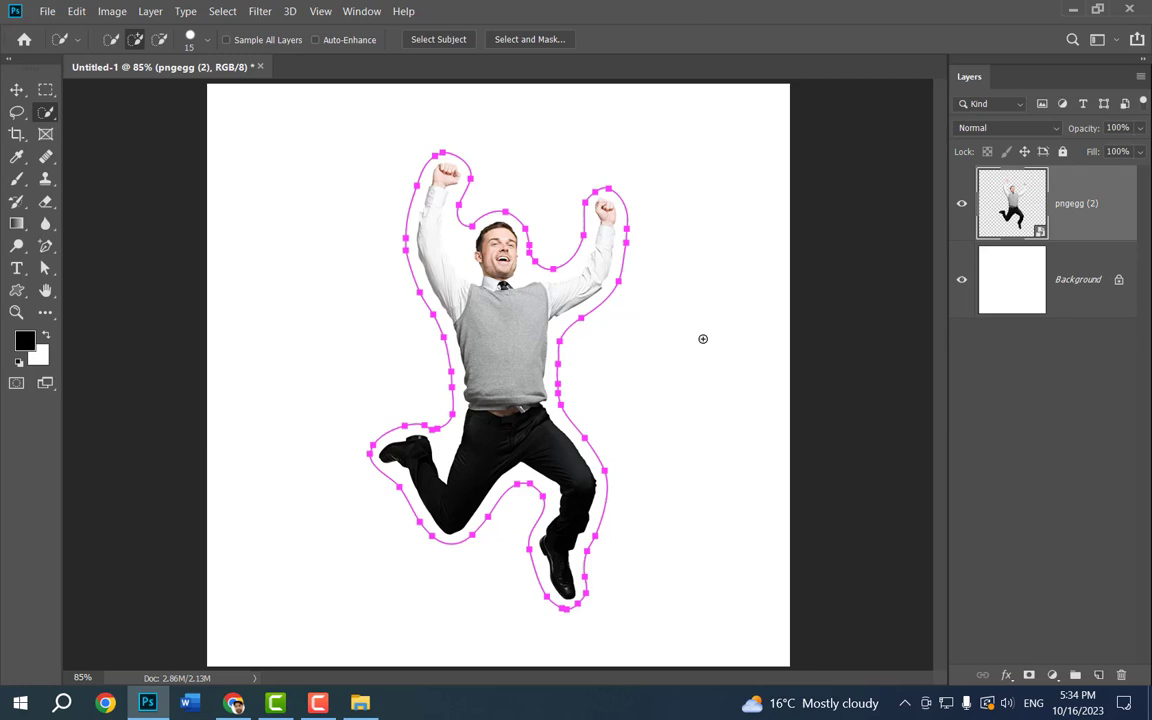
- Run horizontal Lorem ipsum text along the work path until it surrounds the whole figure, and commit the text
left_click(18, 274)
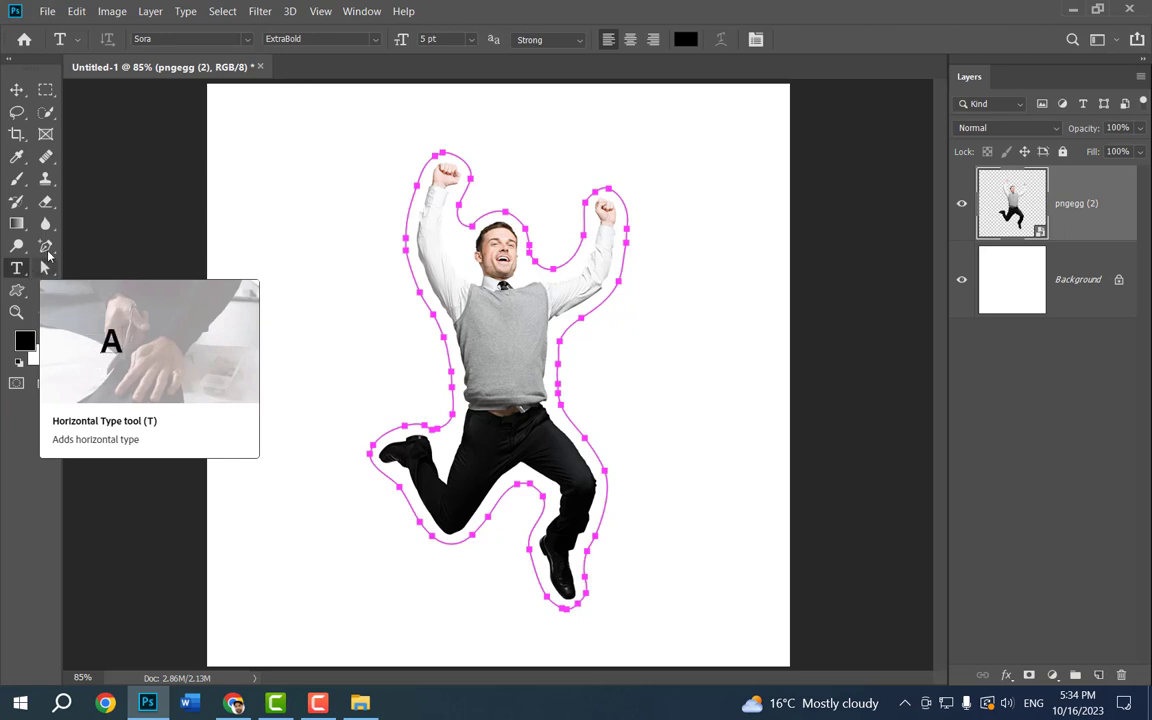
left_click(597, 308)
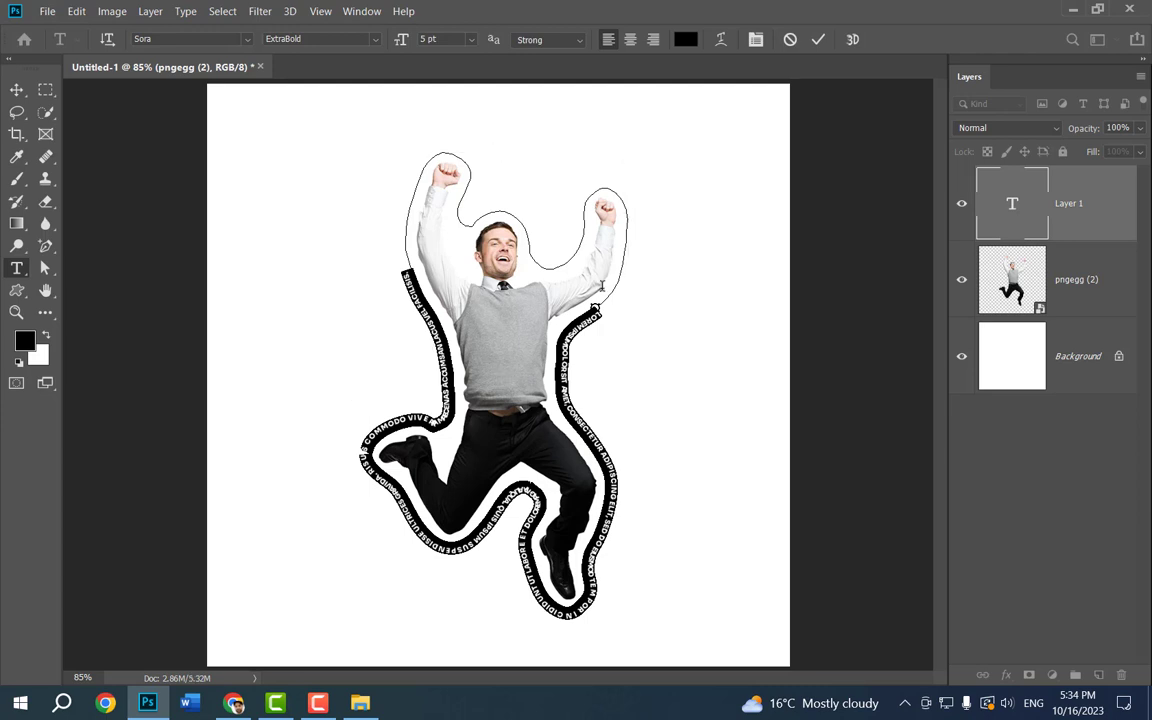
left_click(605, 303)
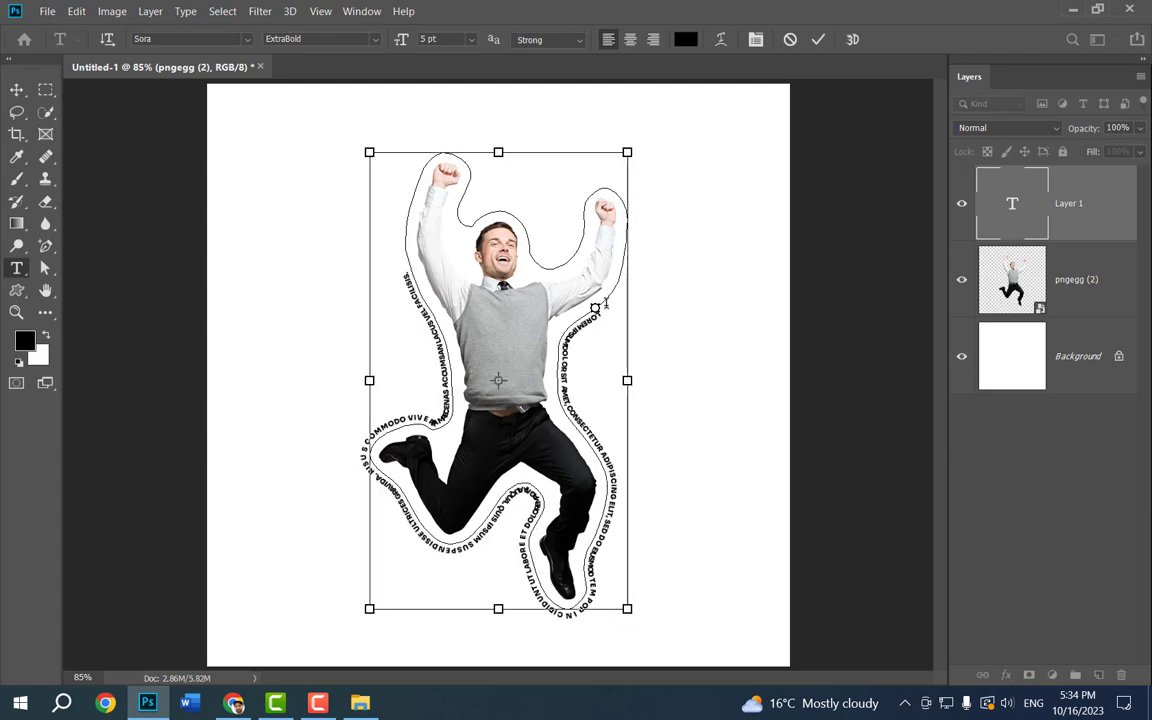
left_click_drag(605, 303, 619, 319)
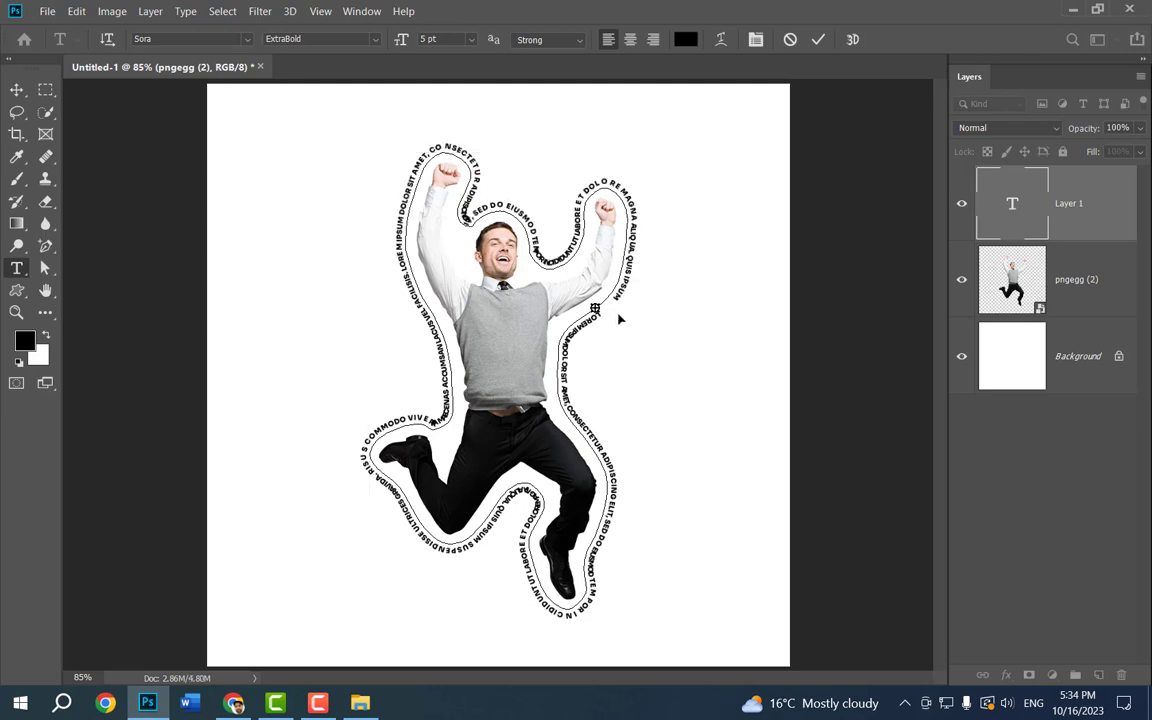
left_click(16, 90)
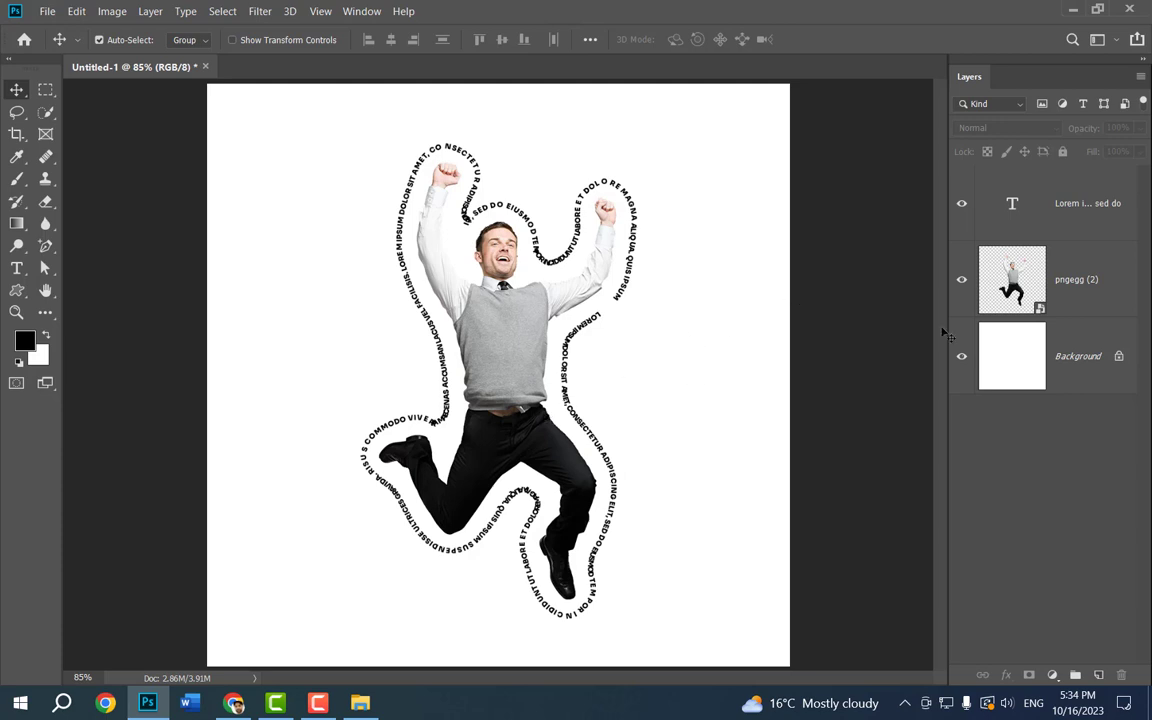
- Delete the Lorem ipsum text layer and the pngegg (2) layer, keeping only the Background
left_click_drag(1105, 230, 1121, 675)
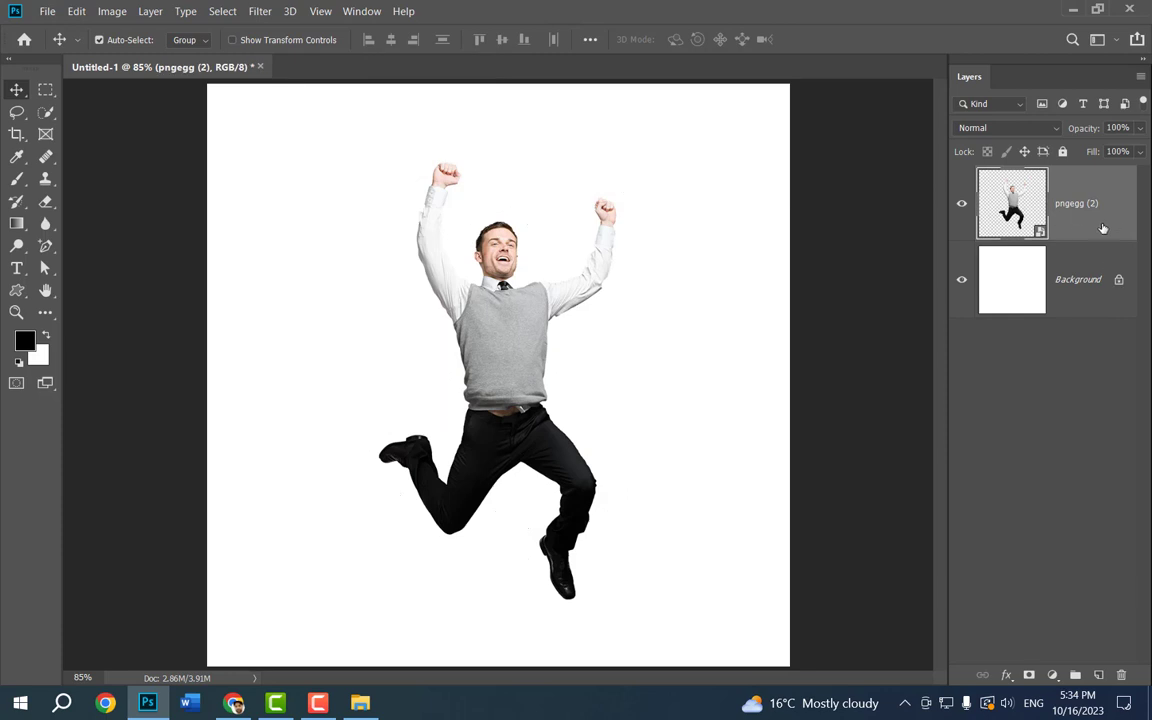
left_click_drag(1077, 236, 1127, 675)
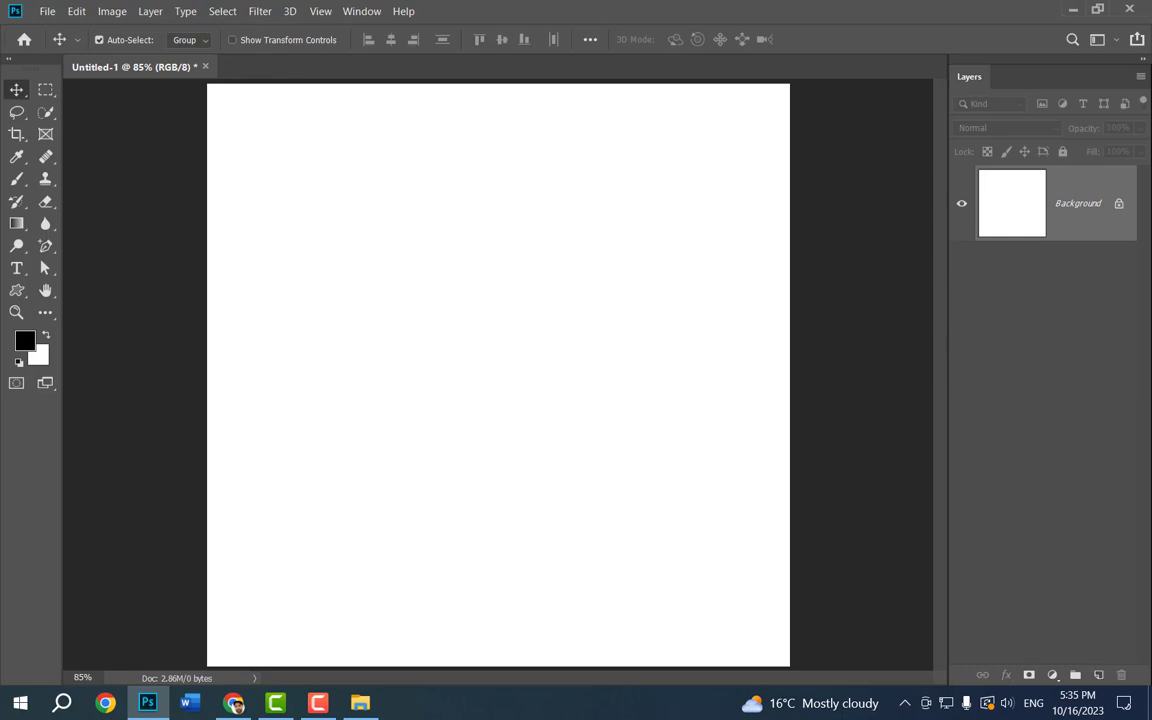
- Place the silhouette image WhatsApp Image 2023-10-16 at 5.18.59 PM from the Downloads folder in File Explorer into the Photoshop document
left_click(1072, 9)
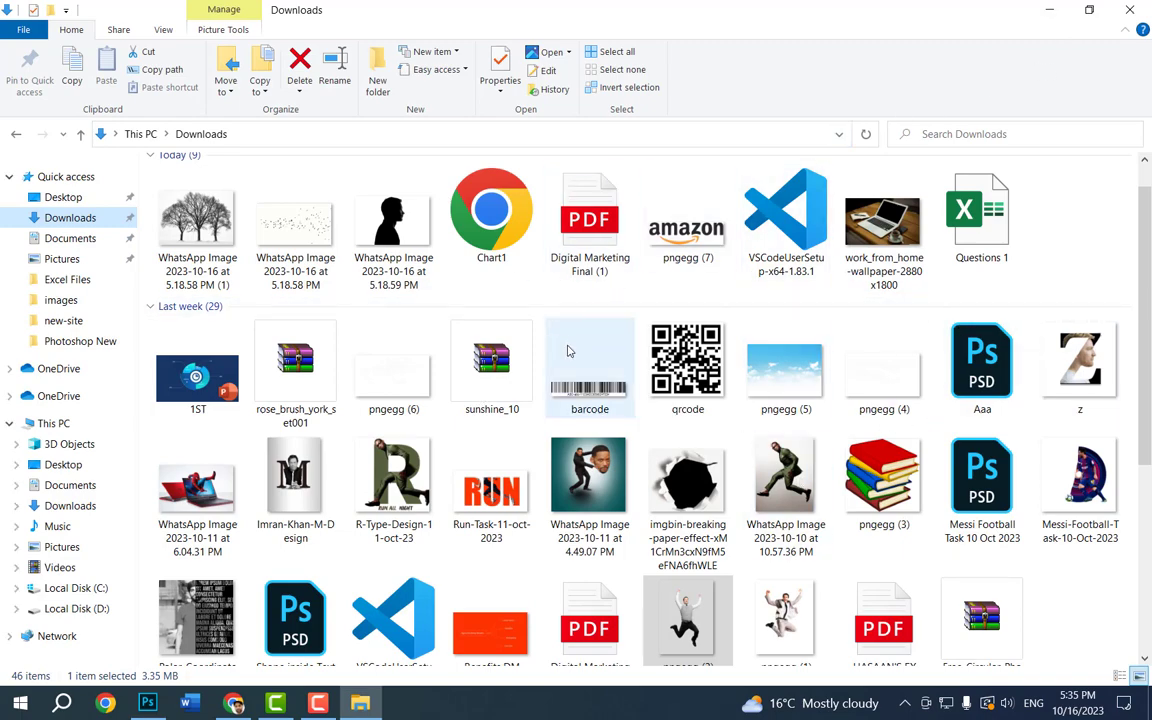
scroll(567, 351, "down", 5)
scroll(567, 351, "up", 10)
left_click(393, 240)
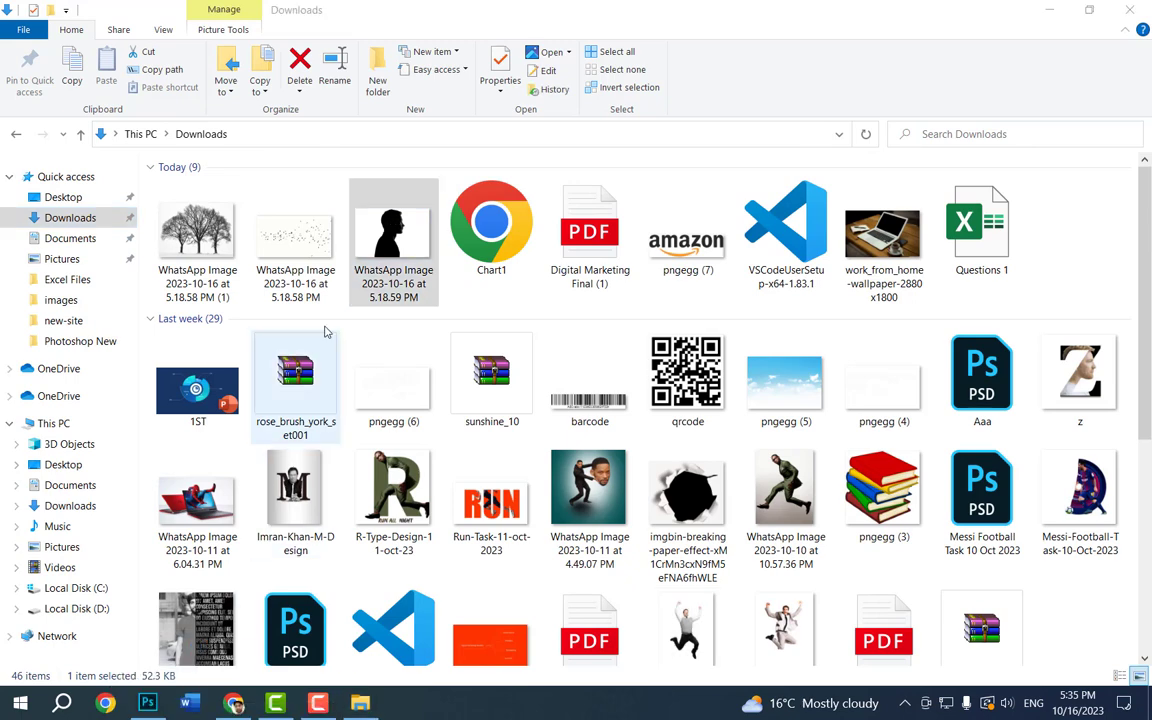
left_click_drag(385, 255, 411, 509)
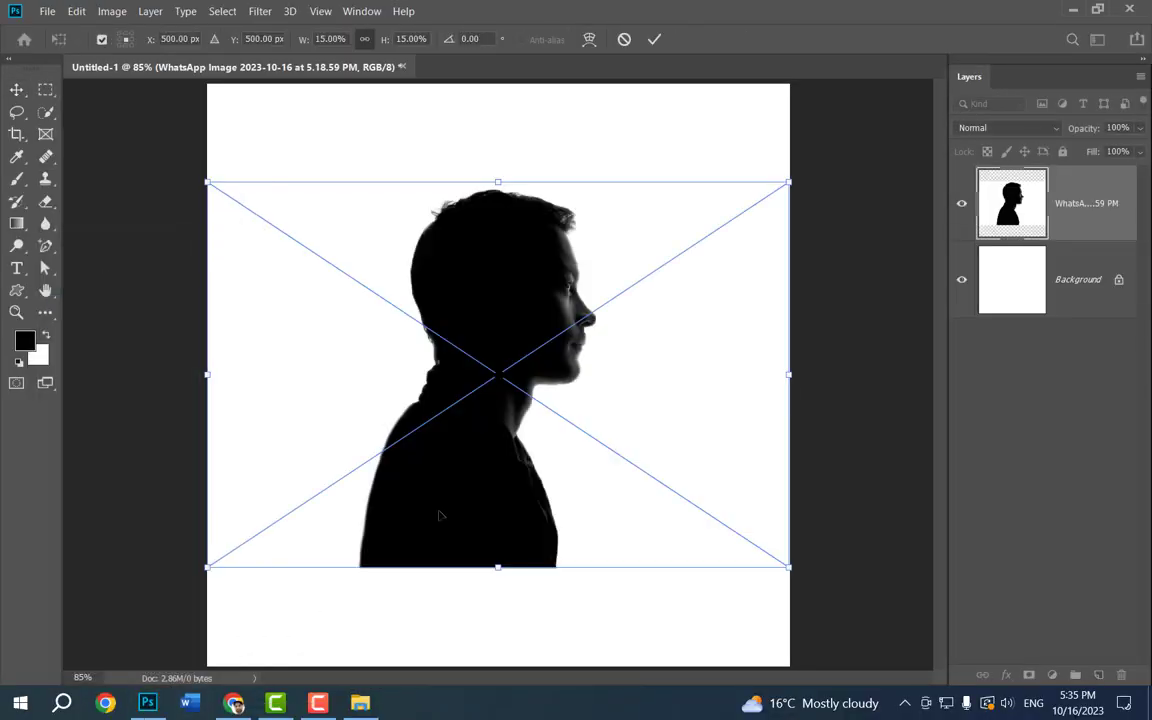
- Scale the placed silhouette to 23.96%, rotate it to -0.58°, and position the head in the canvas's lower-left area
left_click_drag(502, 572, 520, 670)
left_click_drag(522, 455, 348, 636)
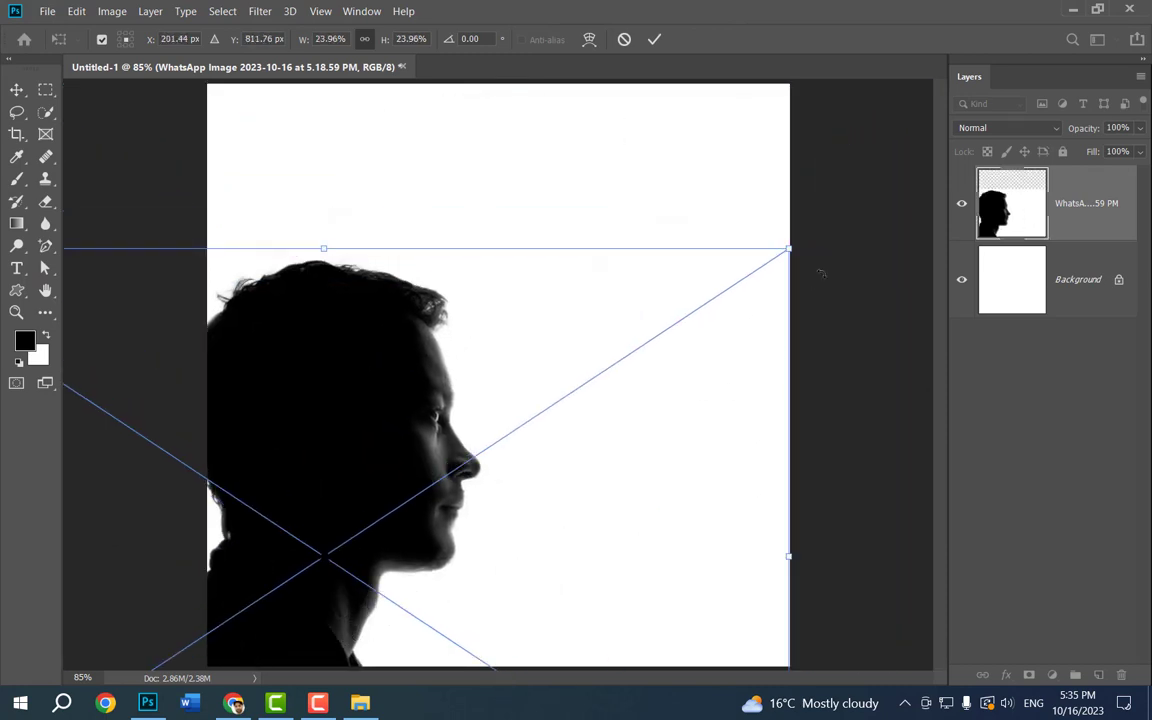
left_click_drag(820, 272, 818, 268)
left_click_drag(420, 450, 393, 453)
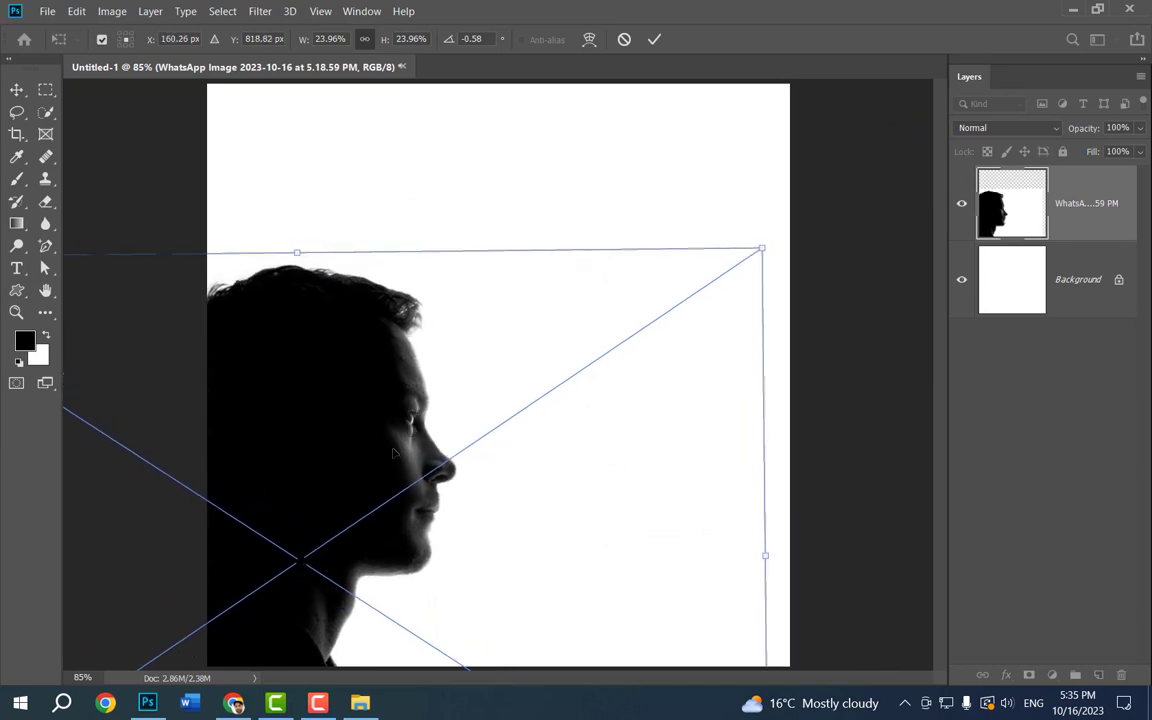
key("Return")
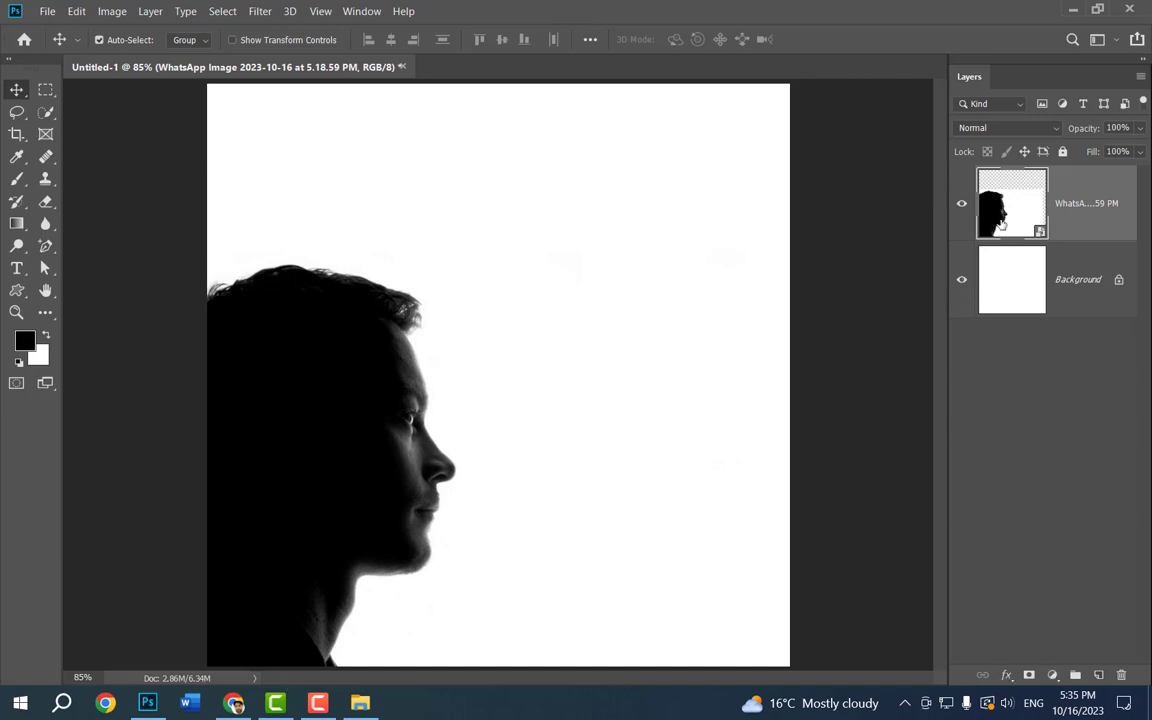
- Select the white area around the silhouette with the Magic Wand, rasterize the layer, delete that area and deselect
left_click(45, 112)
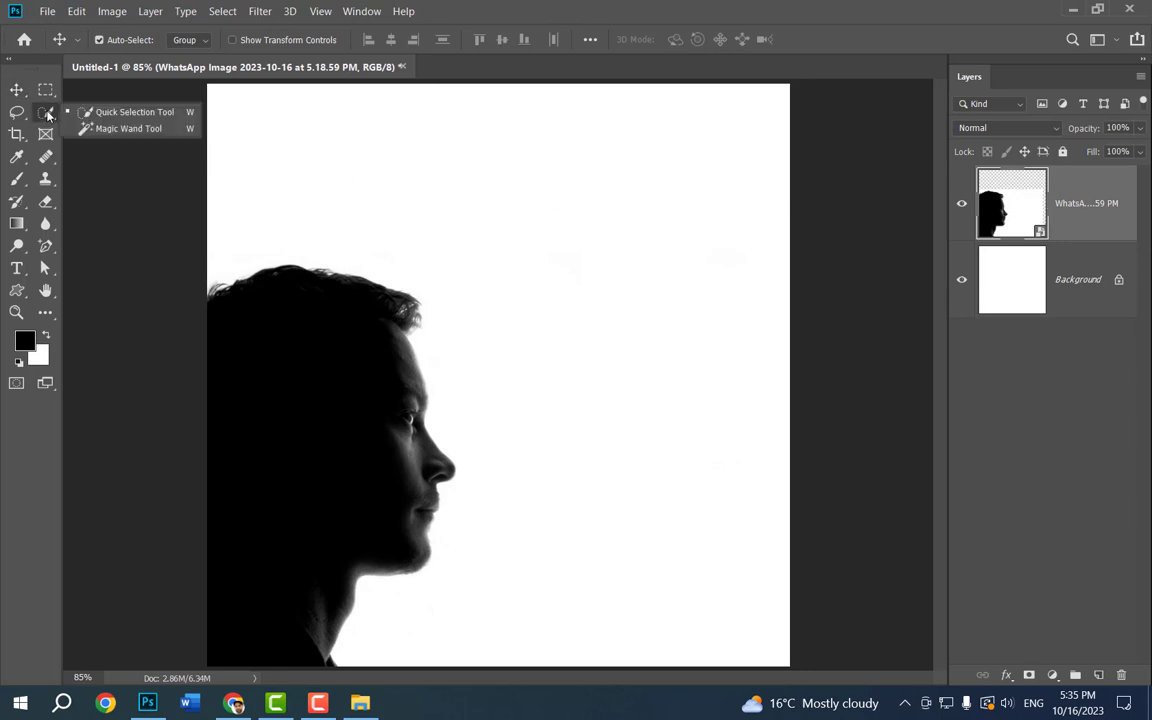
left_click(155, 132)
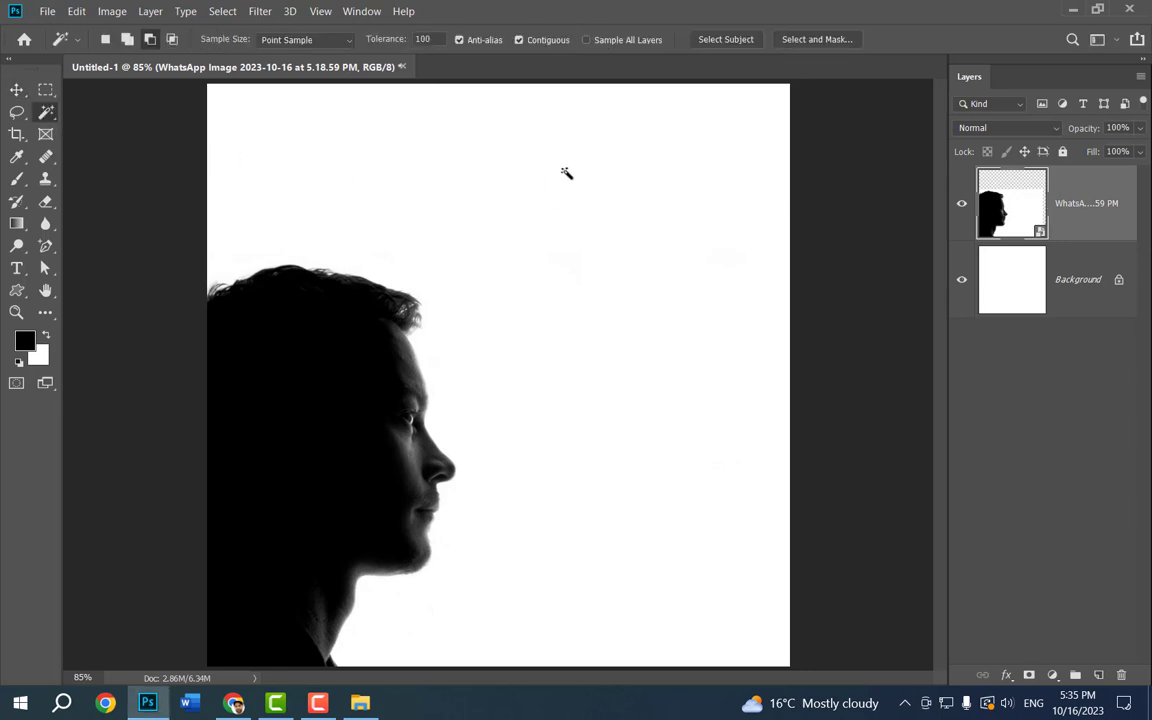
left_click(522, 349)
right_click(1095, 215)
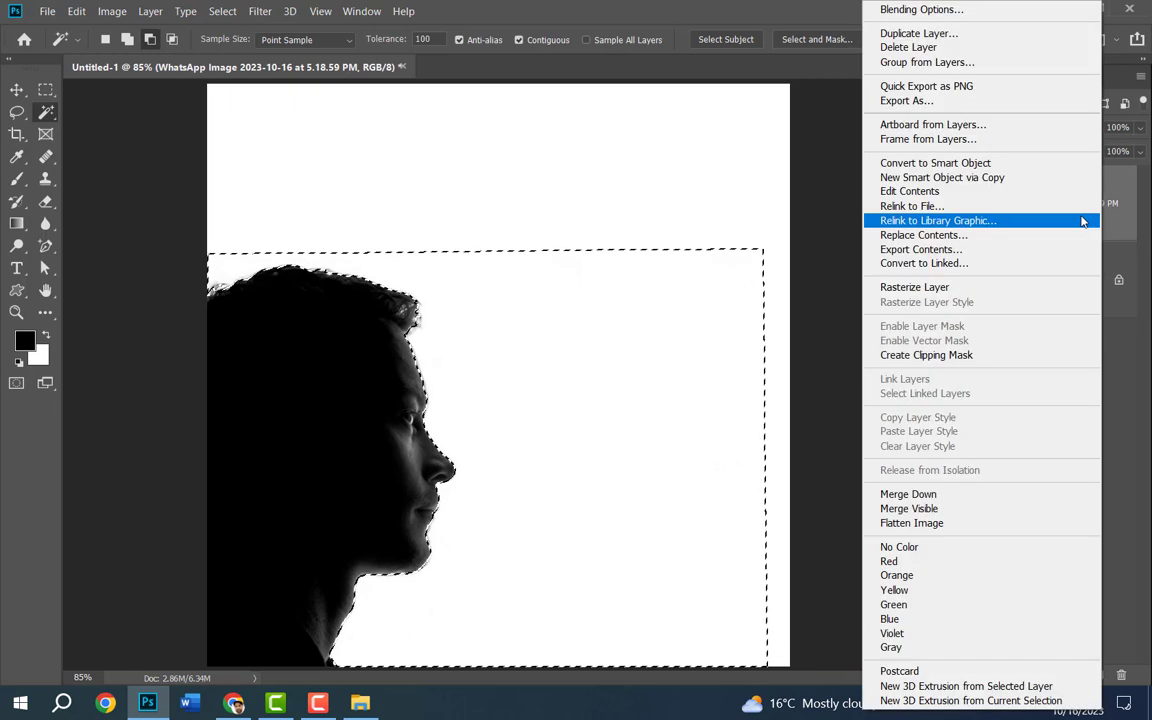
left_click(905, 287)
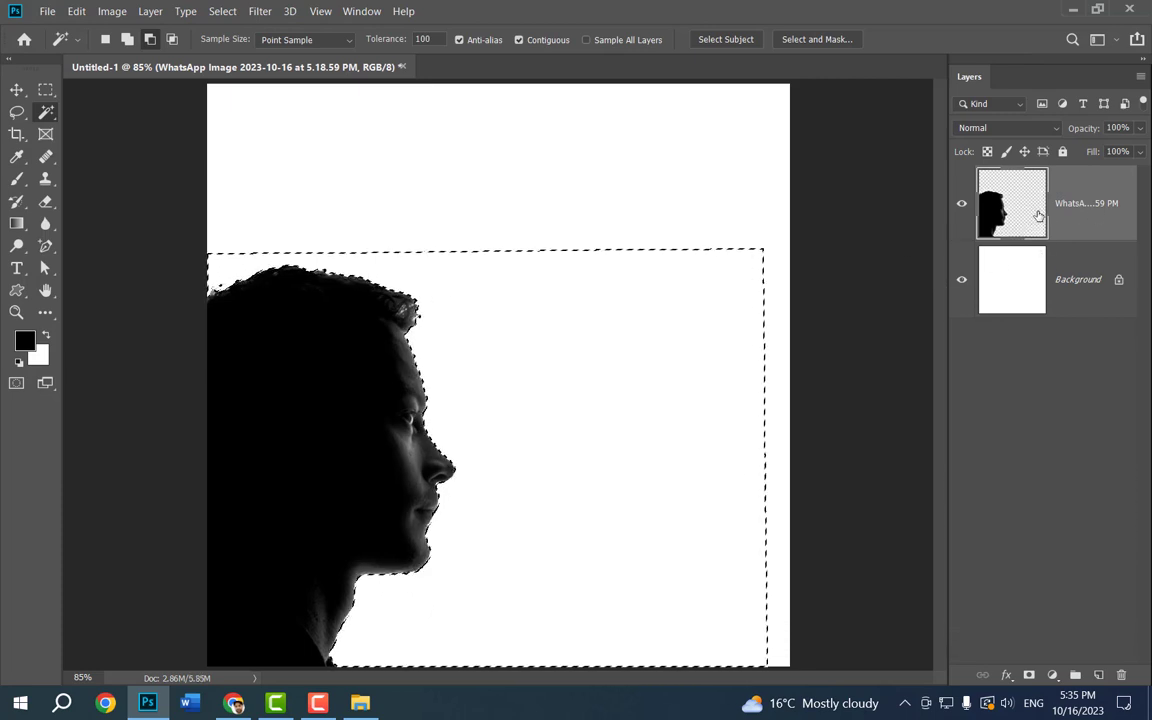
key("ctrl+d")
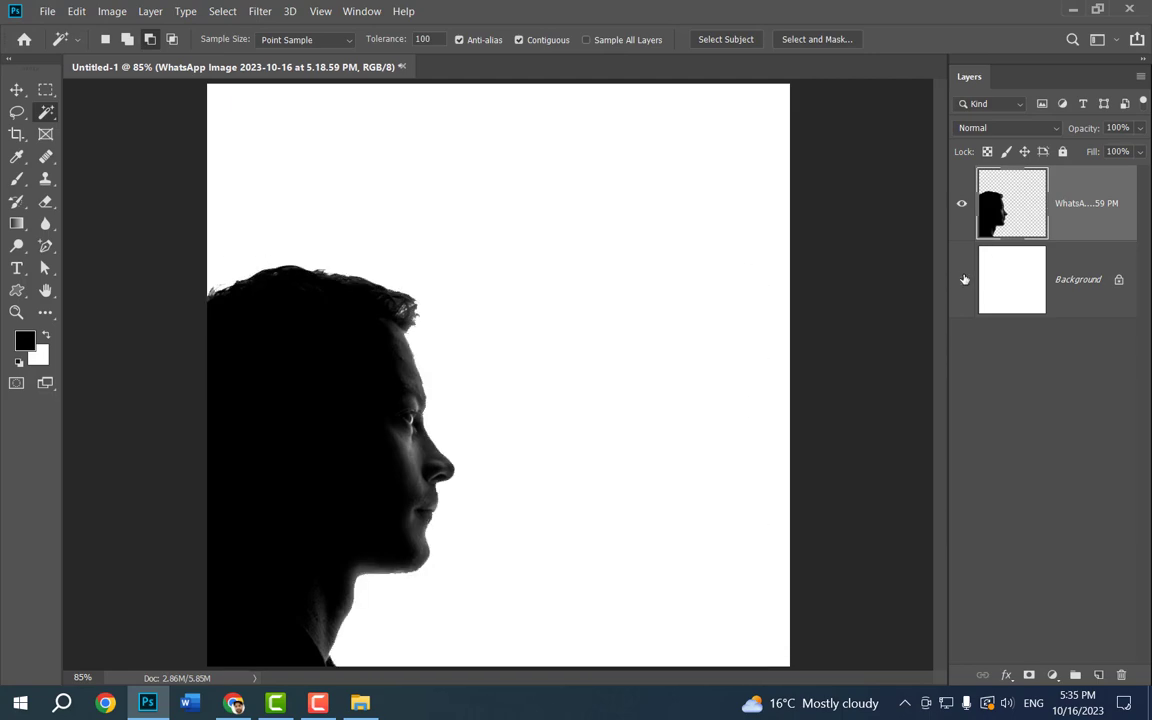
- Toggle the Background layer's visibility to check the cut-out silhouette against transparency
left_click(964, 279)
left_click(963, 279)
left_click(964, 279)
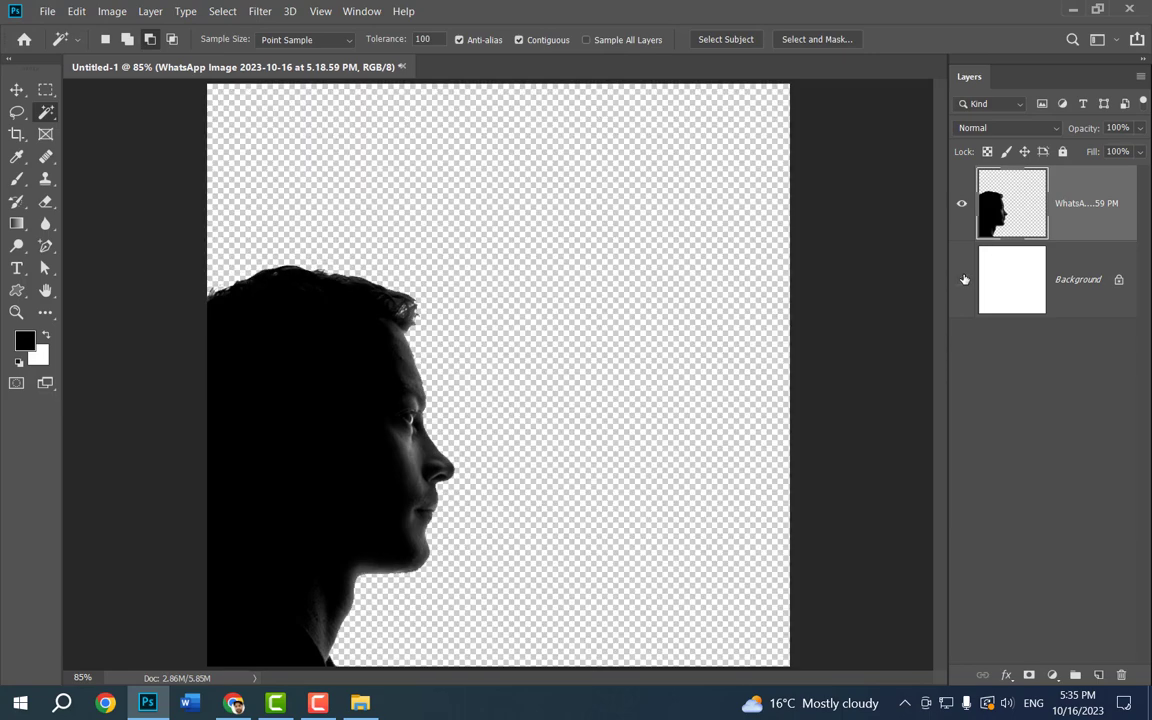
left_click(963, 279)
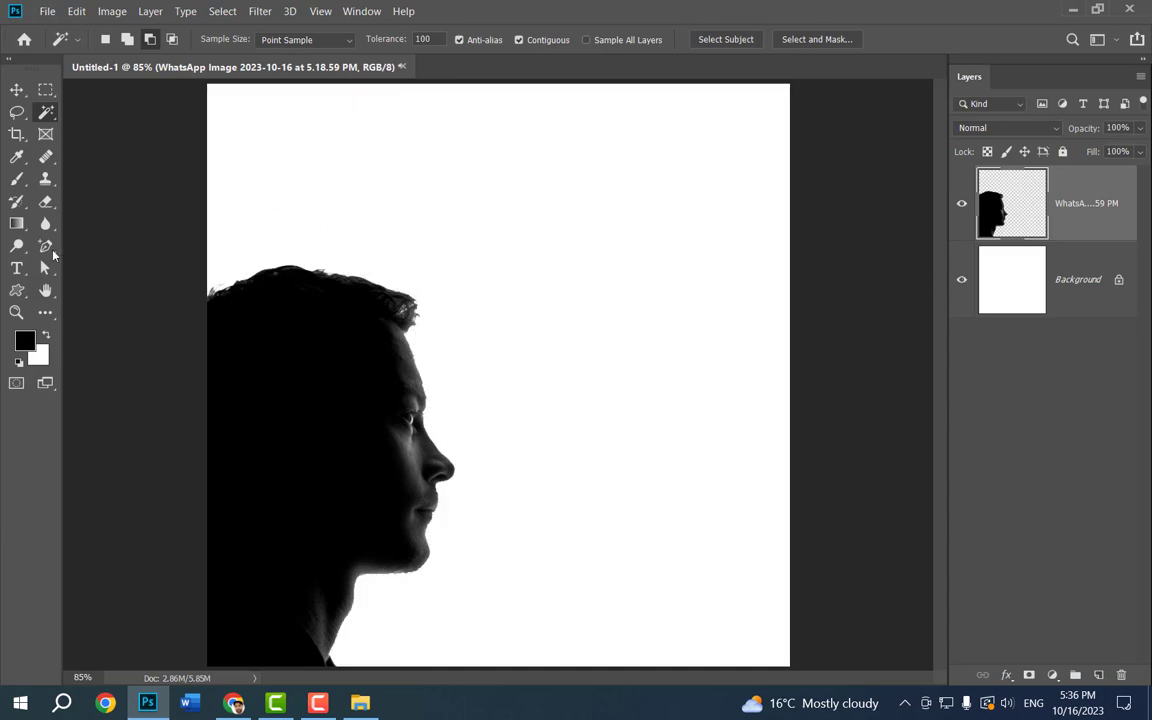
- With the Pen Tool in Path mode, start a path at the canvas's left edge and trace just outside the hair over the top of the head
left_click(45, 248)
right_click(45, 248)
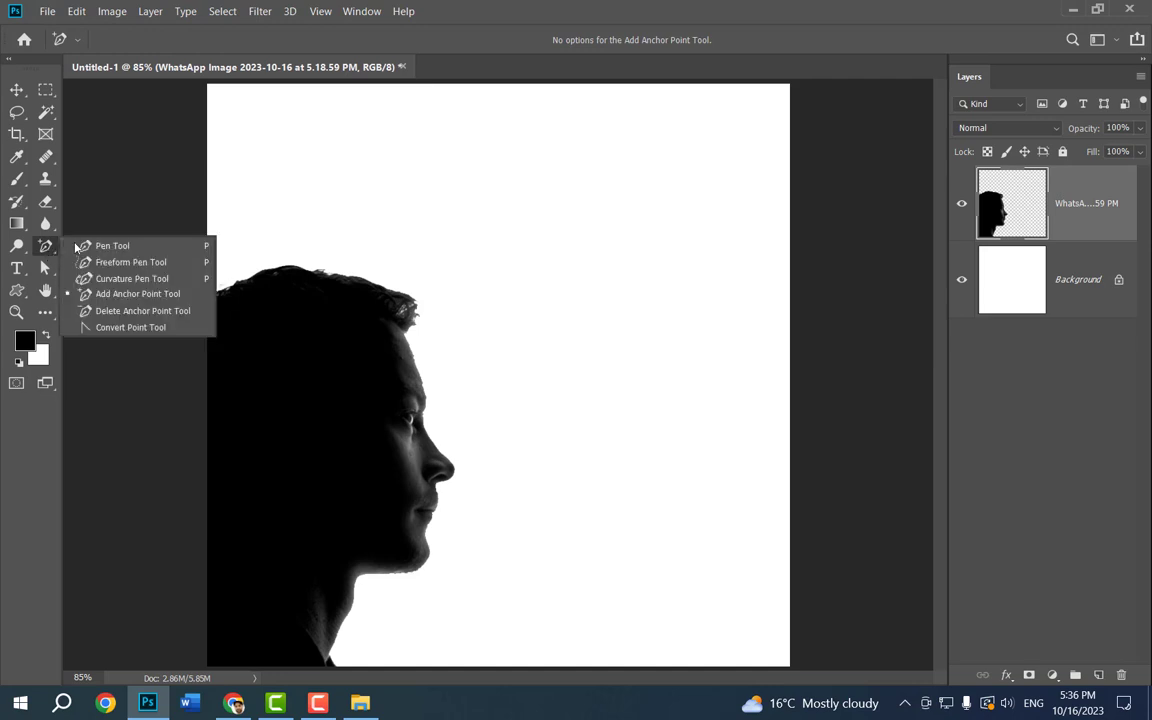
left_click(118, 246)
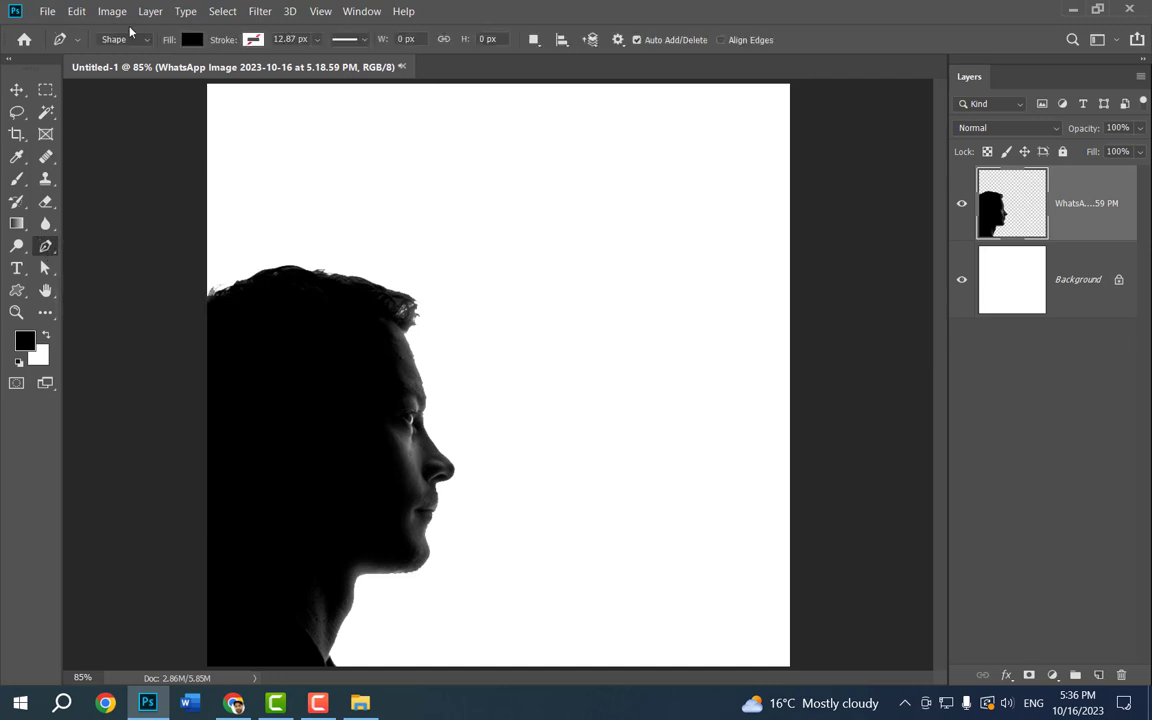
left_click(134, 42)
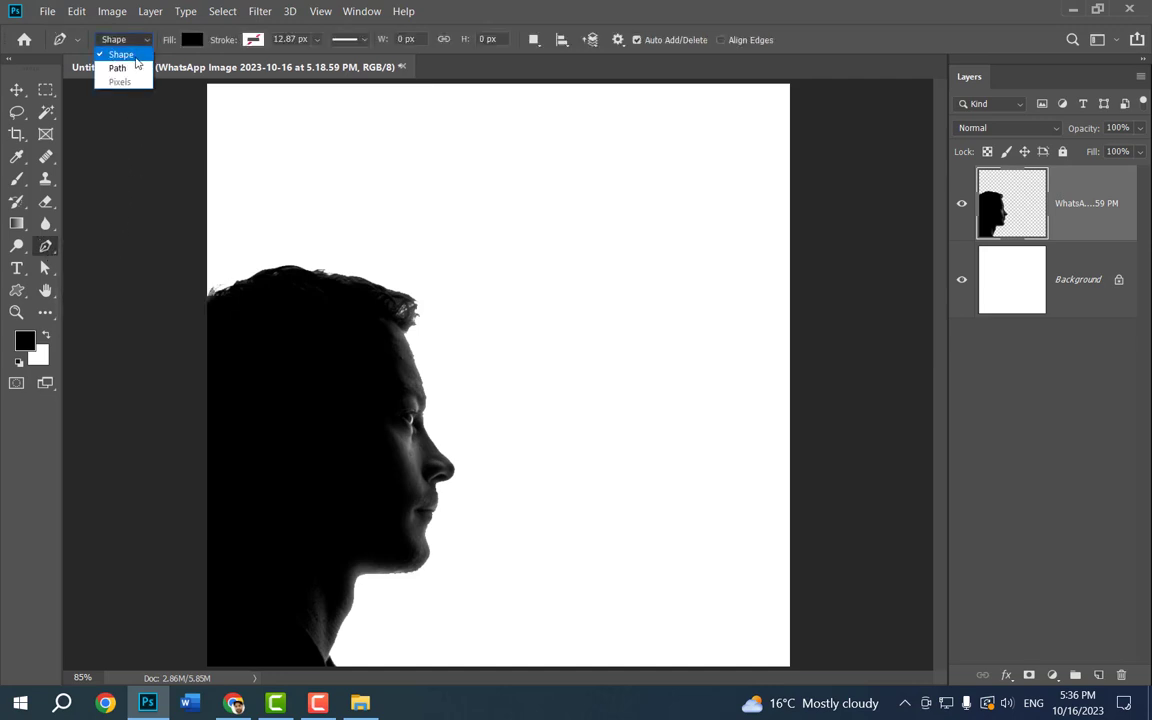
left_click(137, 59)
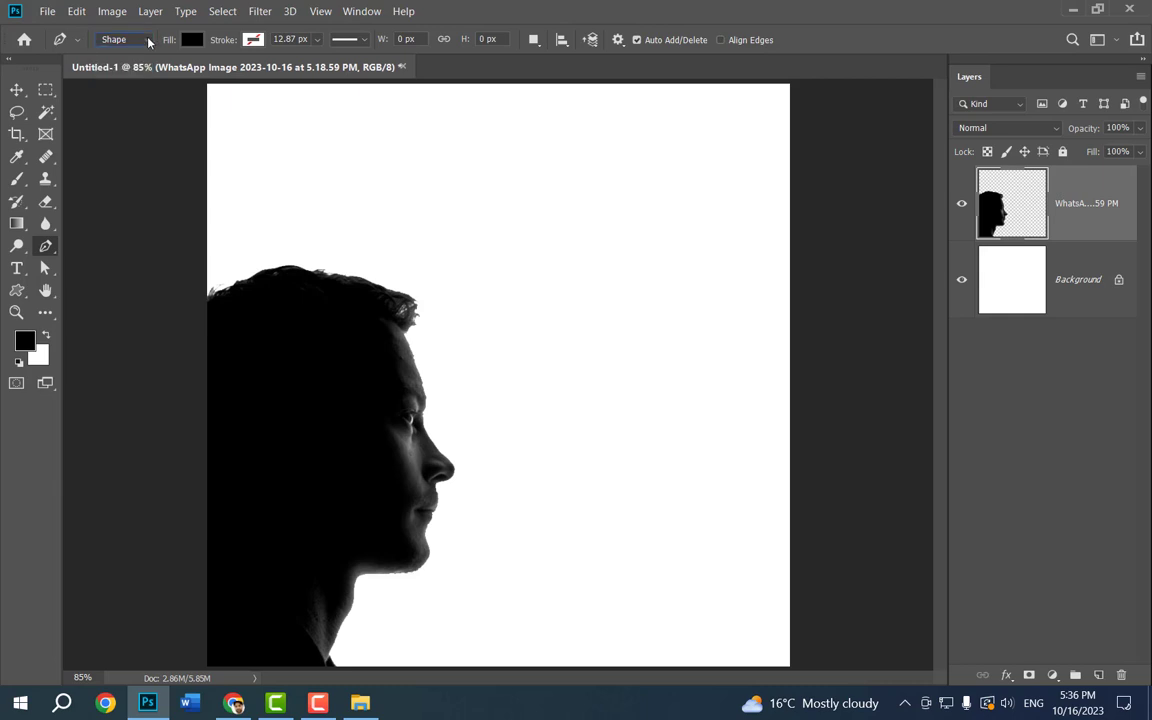
left_click(148, 41)
left_click(122, 68)
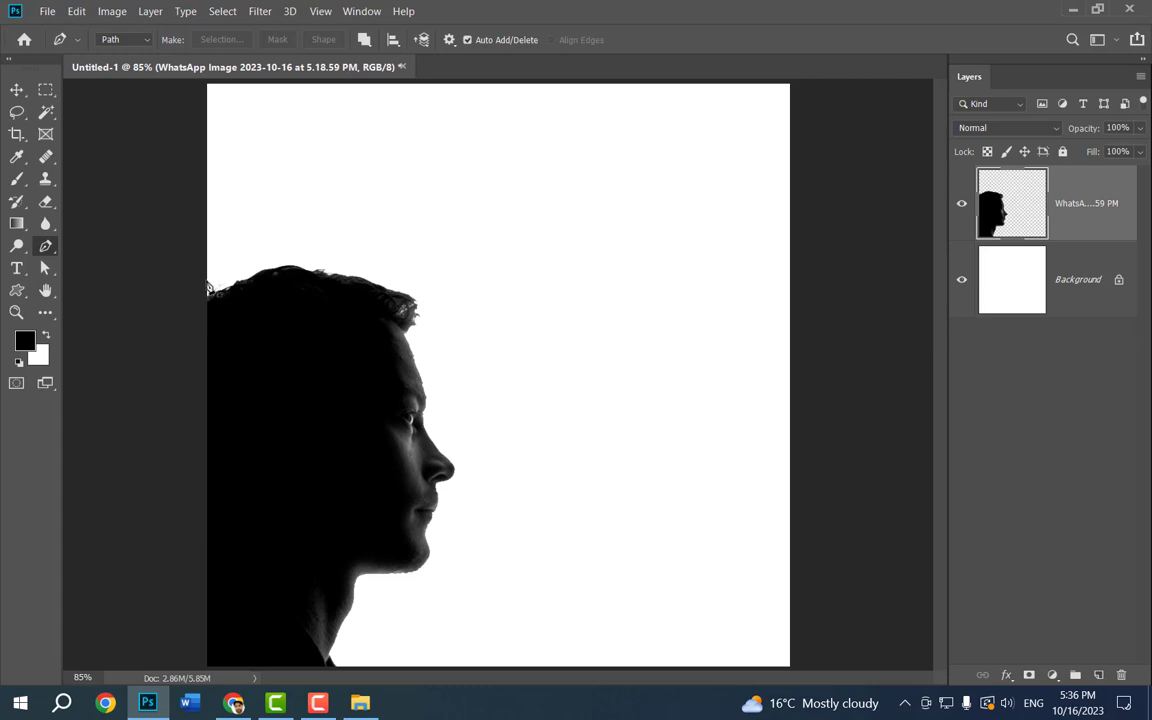
left_click(206, 280)
left_click_drag(249, 261, 281, 257)
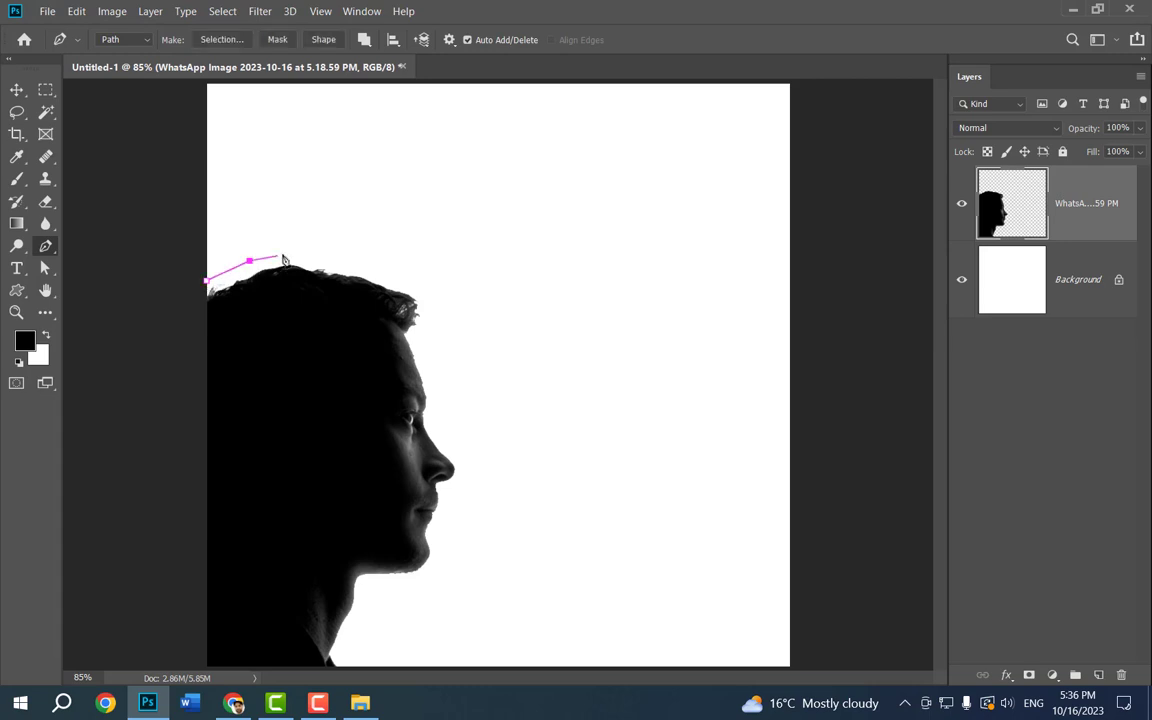
left_click(316, 255)
left_click(361, 263)
left_click(399, 277)
left_click(419, 289)
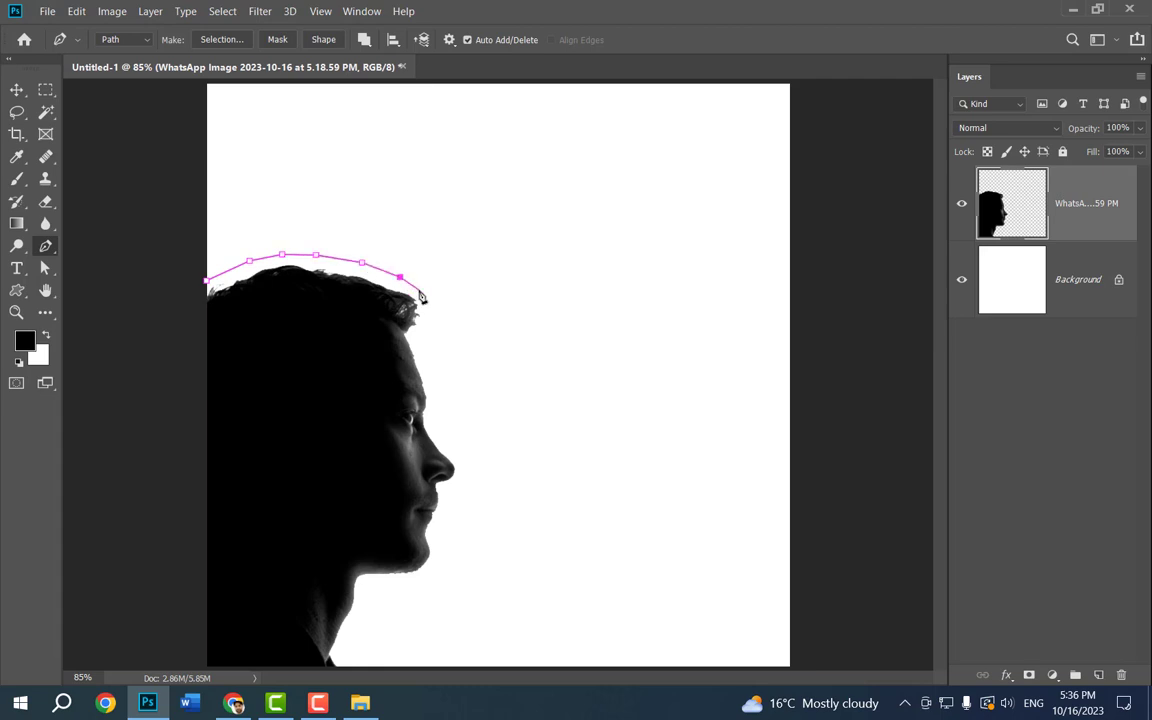
- Continue the path just outside the silhouette around the front of the hair and down the forehead to the bridge of the nose
left_click(429, 305)
left_click(428, 323)
left_click(417, 339)
left_click(430, 380)
left_click(439, 409)
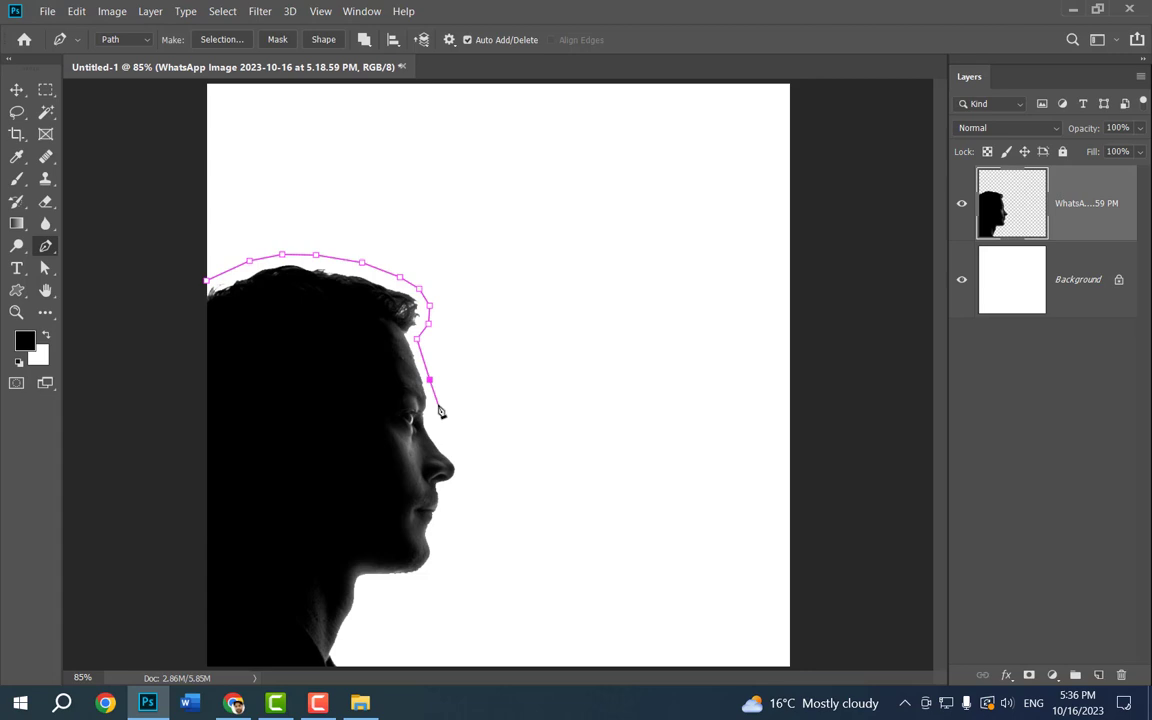
left_click(435, 405)
left_click(432, 422)
- Continue the path just outside the silhouette around the nose, past the lips and under the chin
left_click(463, 460)
left_click(464, 482)
left_click(437, 526)
left_click(437, 559)
left_click(432, 574)
left_click(412, 582)
left_click(380, 588)
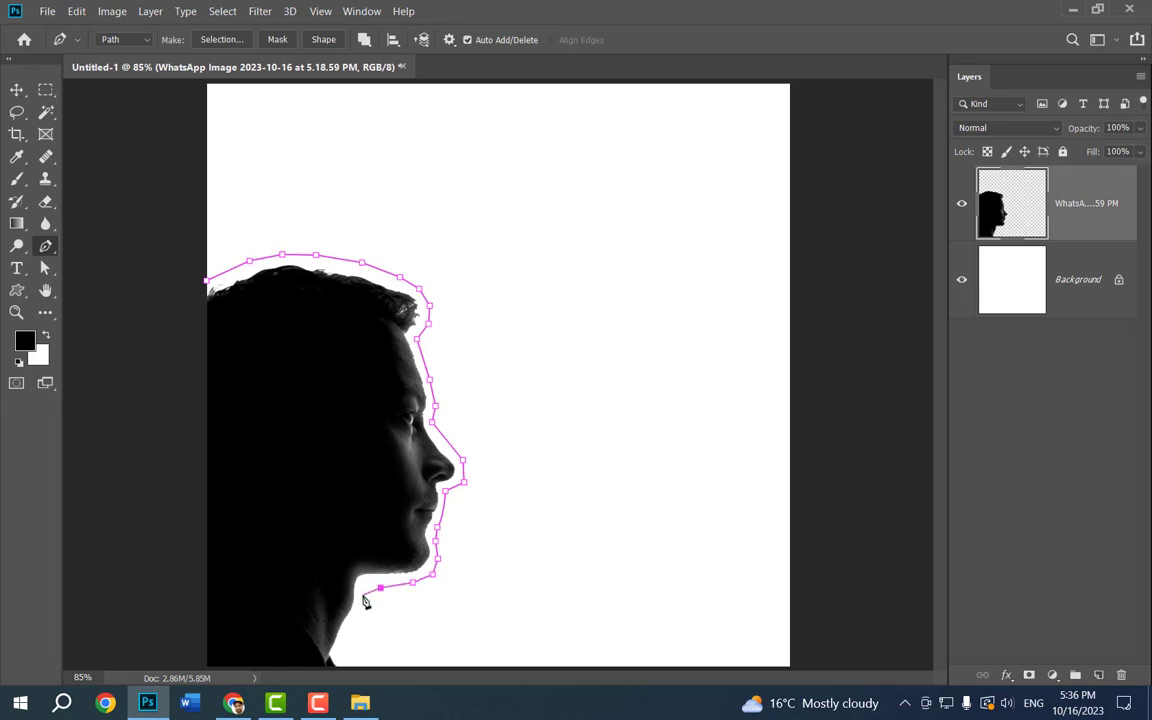
- Trace down the neck to the canvas's lower edge, then follow the canvas corners around the empty area and close the path at its starting point
left_click(366, 599)
left_click(362, 619)
left_click(350, 640)
left_click(344, 649)
left_click(362, 665)
left_click(789, 663)
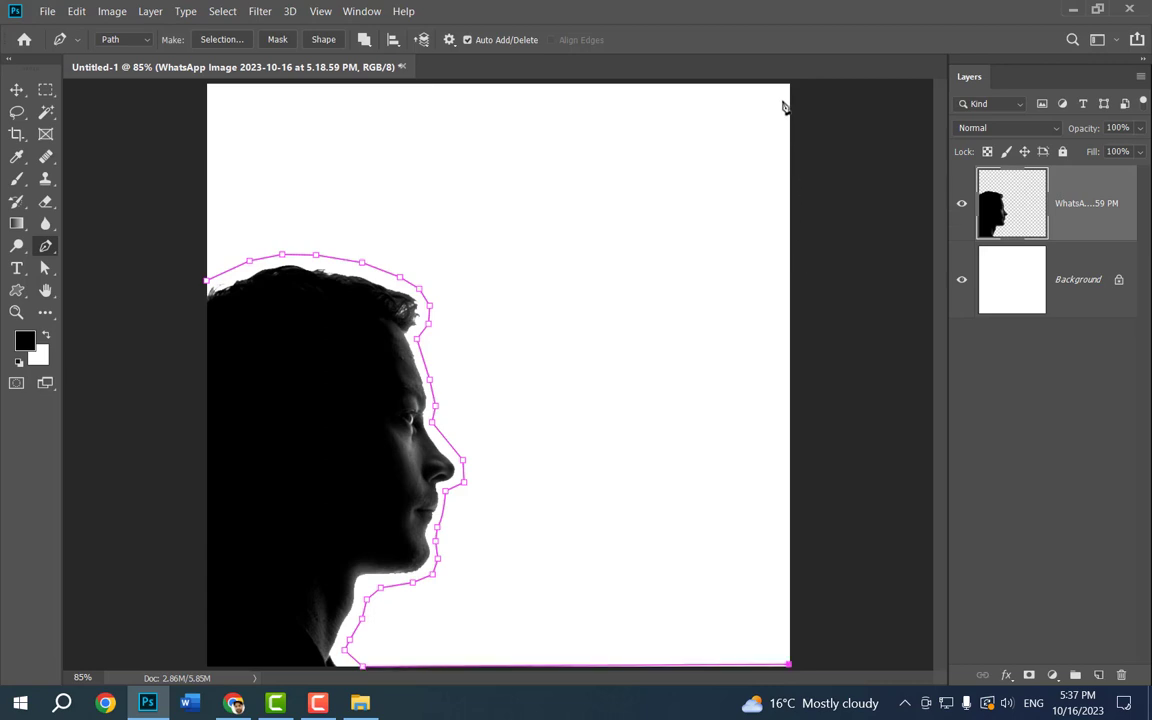
left_click(788, 89)
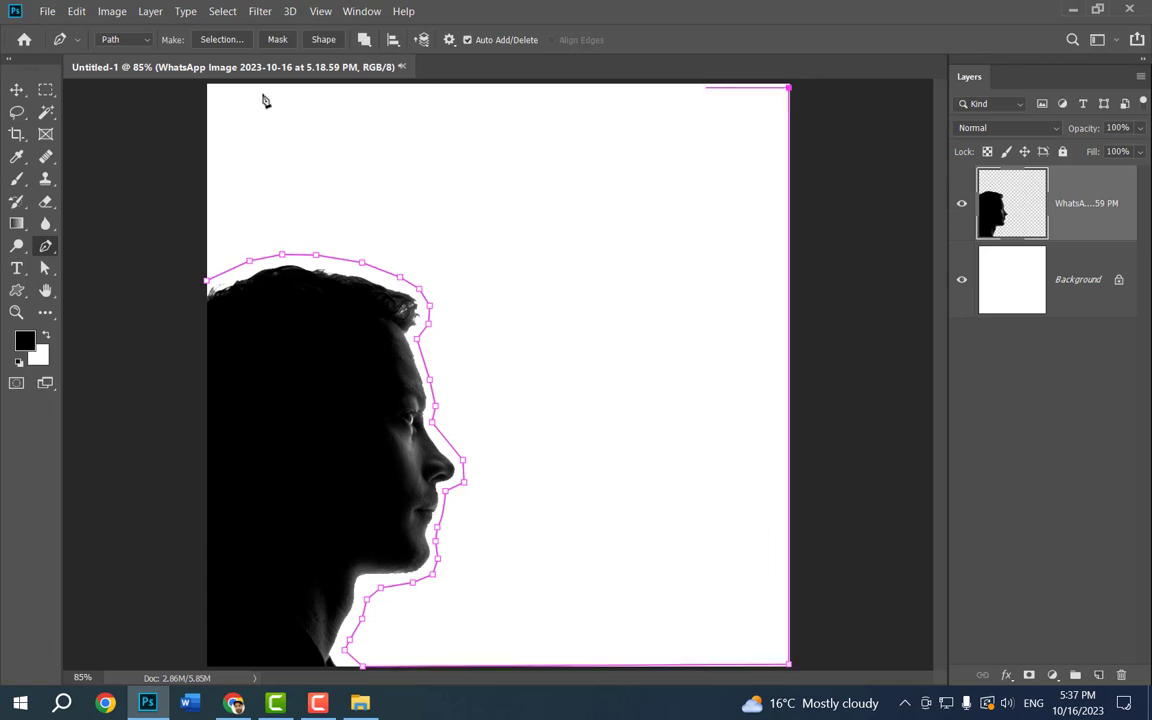
left_click(209, 89)
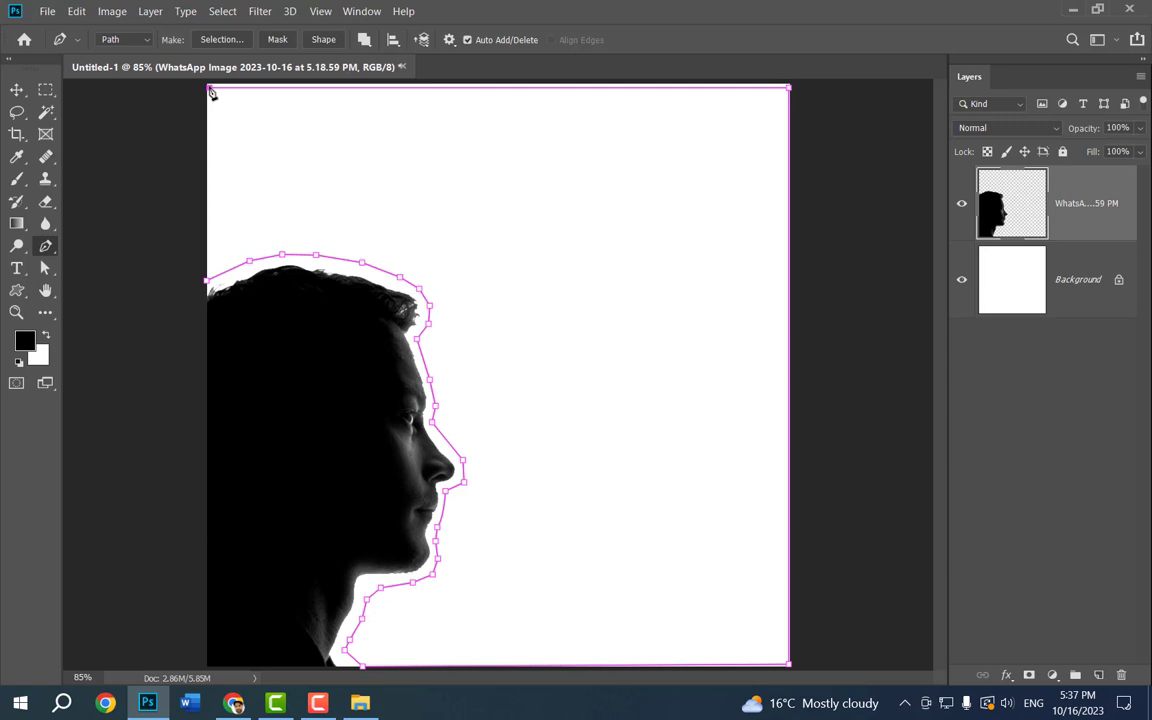
left_click(205, 278)
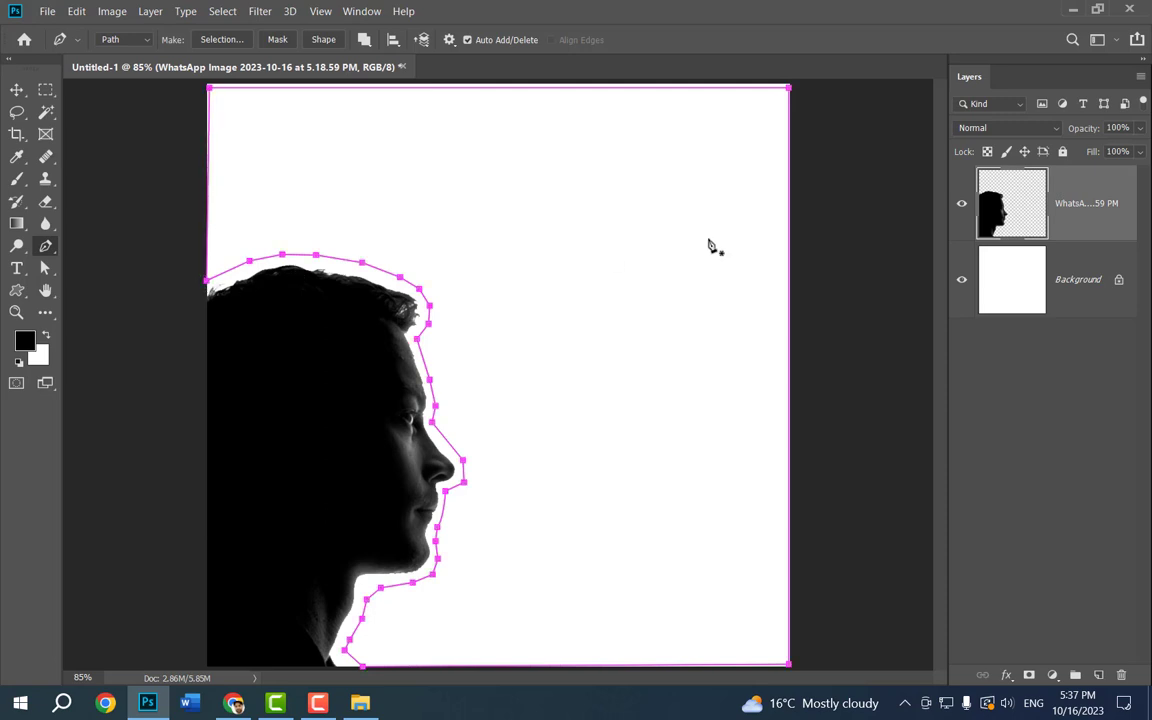
- Convert the closed path to a selection and make a work path from it with a tolerance of 1.0 pixels
key("ctrl+Return")
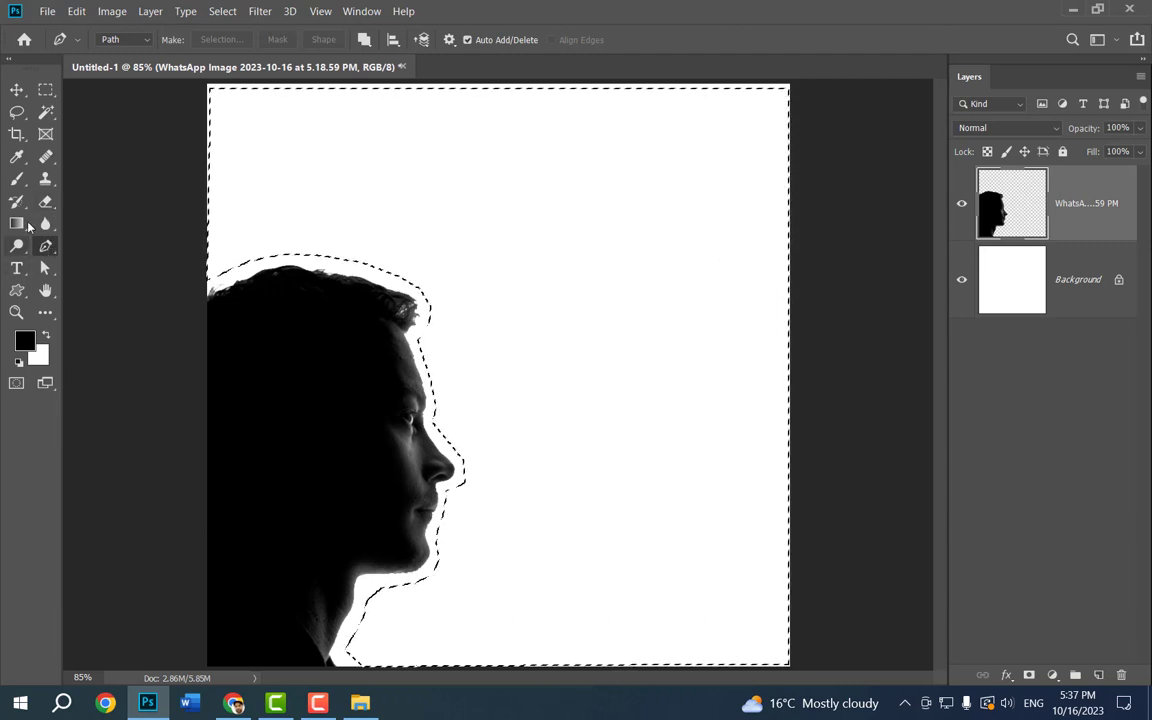
left_click(45, 112)
left_click(100, 108)
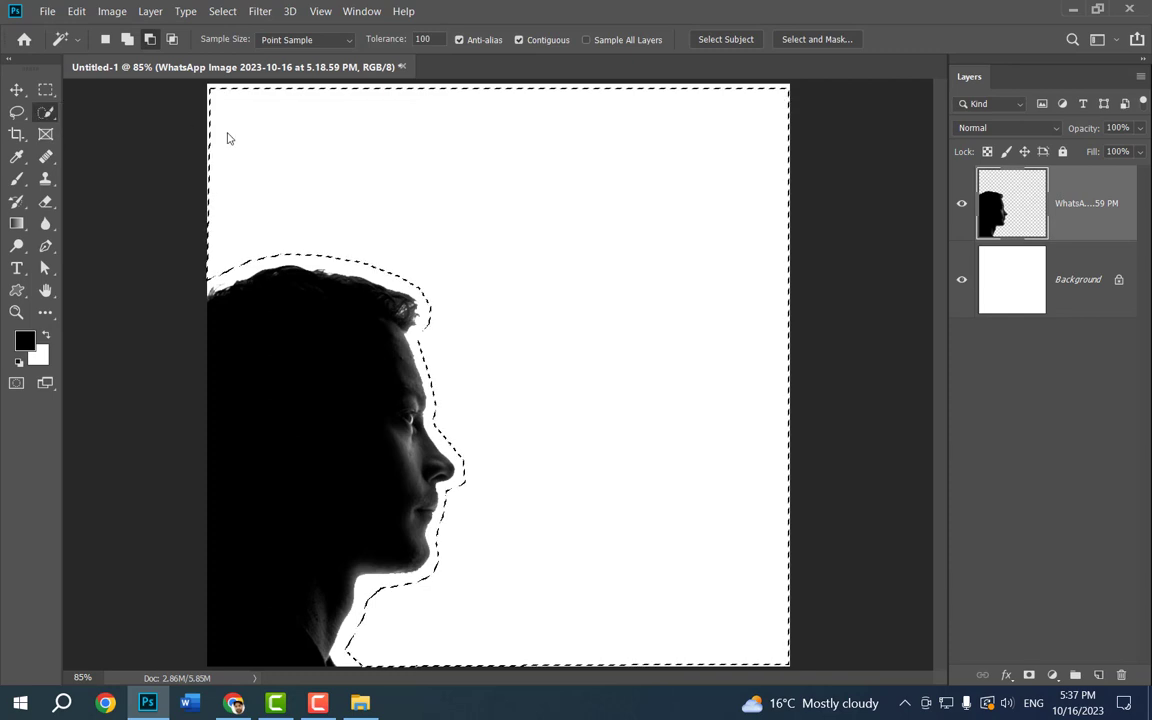
right_click(550, 180)
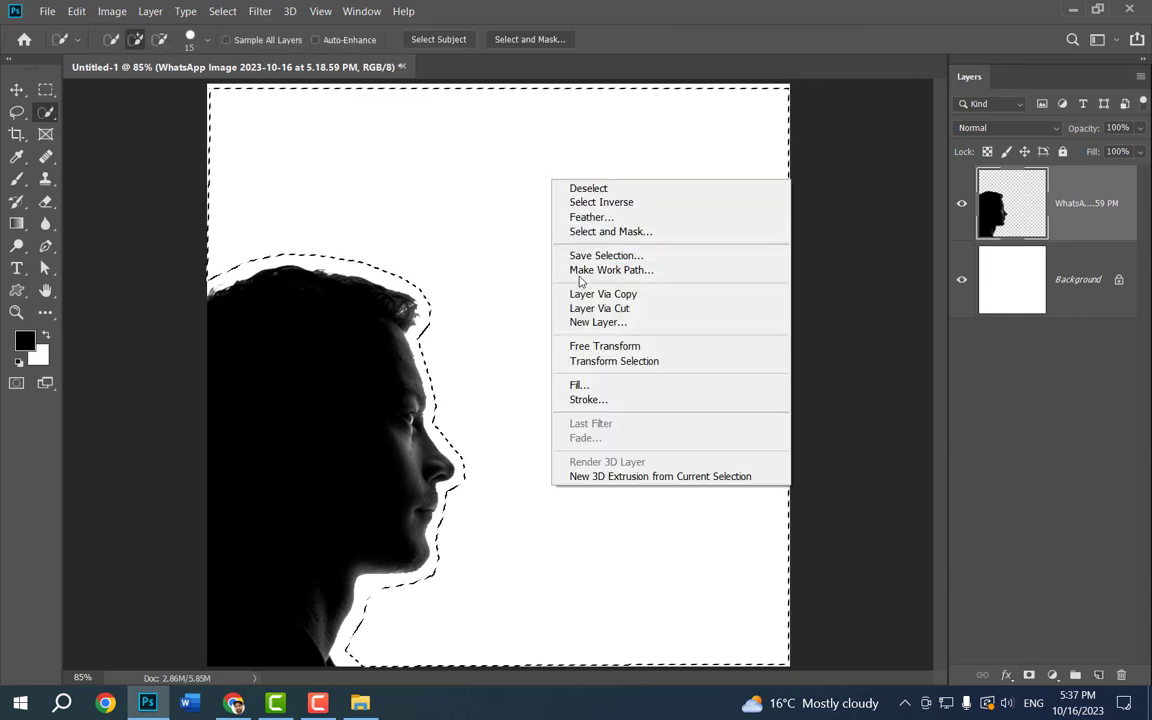
left_click(620, 270)
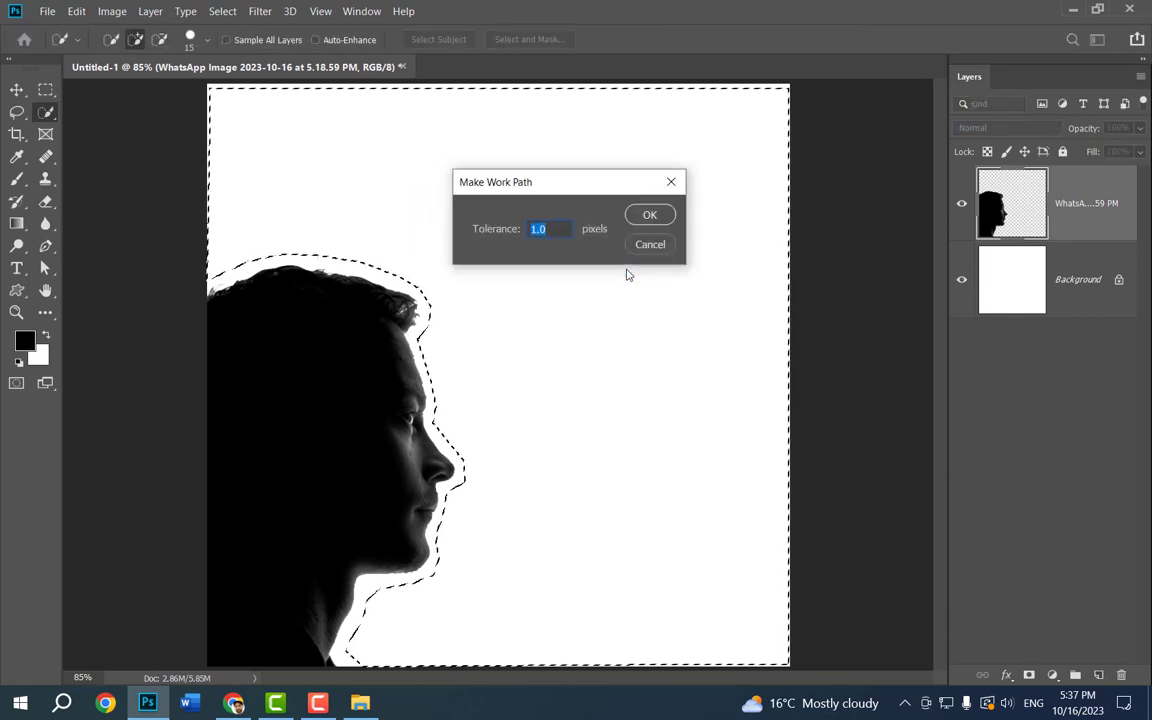
left_click(651, 215)
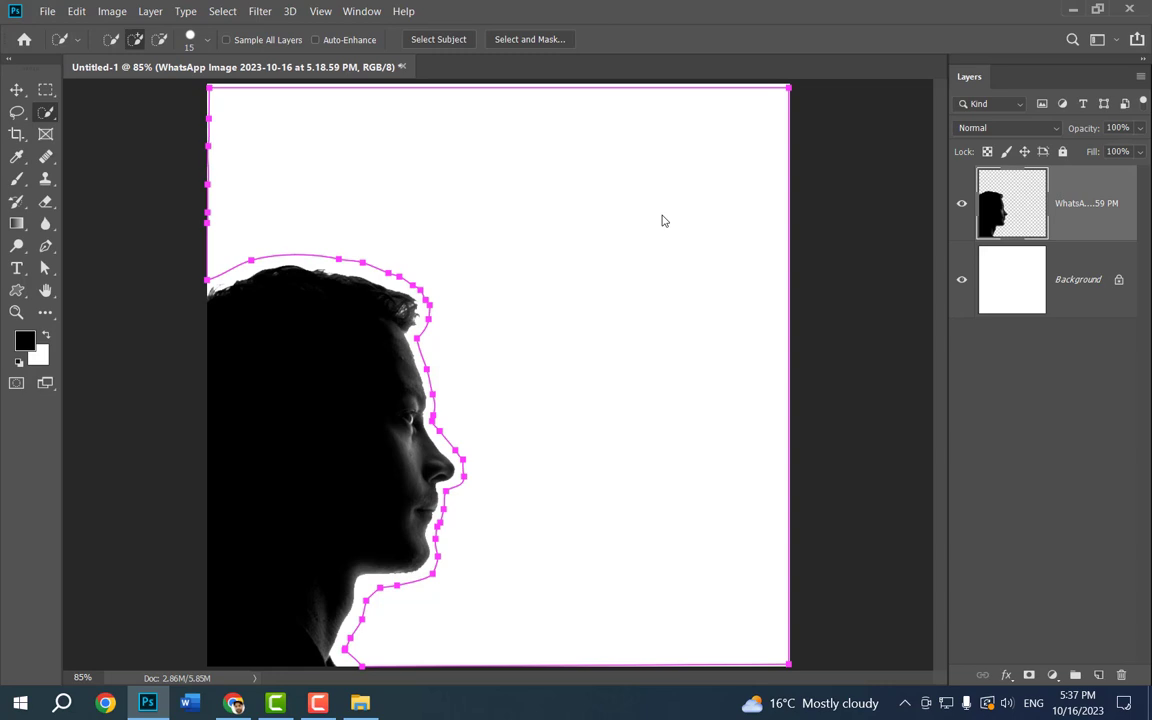
- Insert the Lorem ipsum paragraph as area text inside the work path and tighten its leading until the lines sit close together
left_click(16, 268)
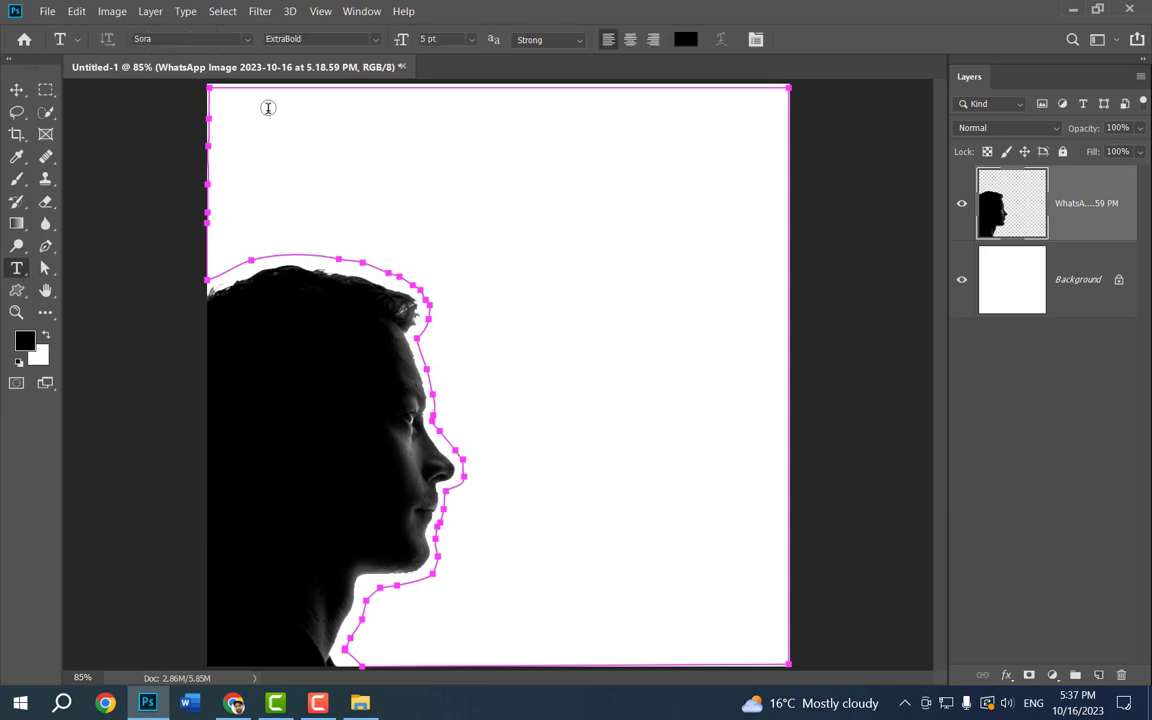
left_click(231, 108)
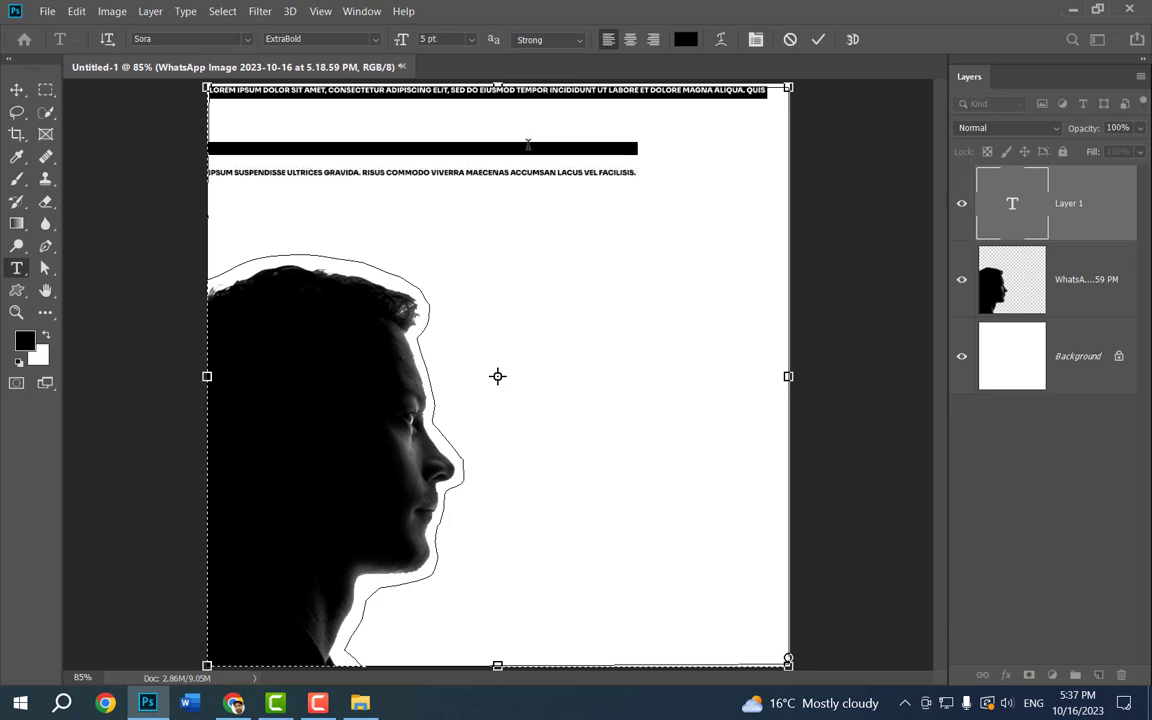
key("alt+Up")
key("alt+Up")
key("alt+Up")
key("alt+Up")
key("alt+Up")
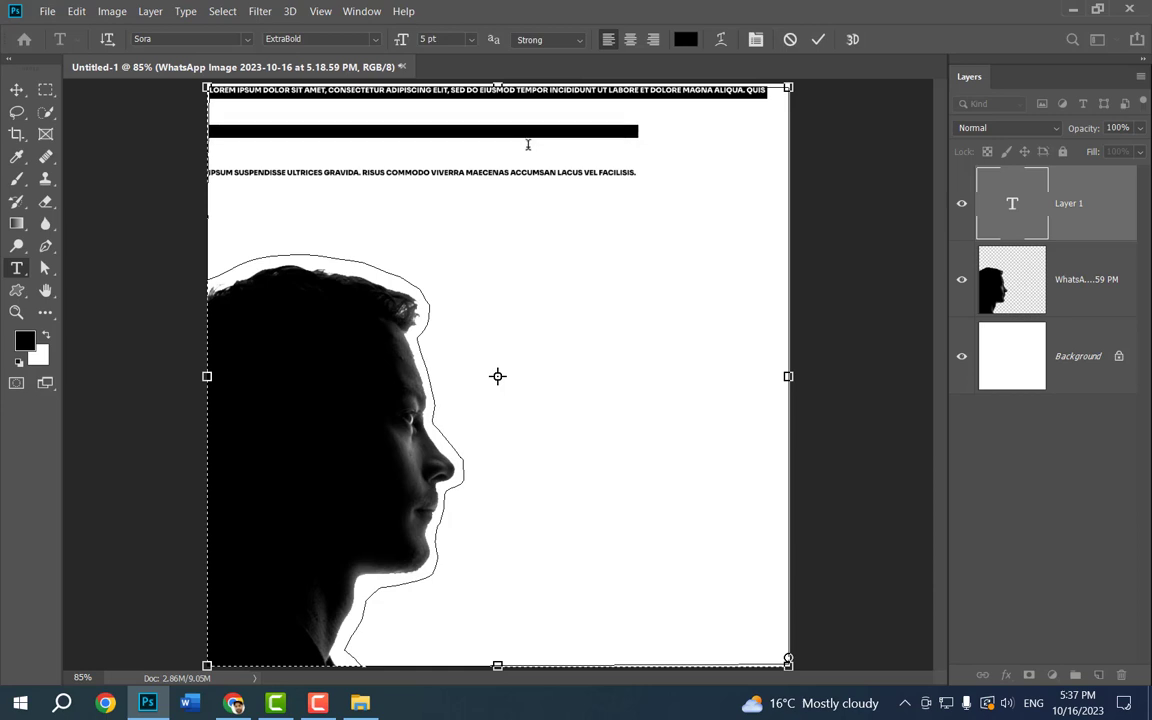
key("alt+Up")
key("alt+Up")
key("alt+Up")
key("alt+Up")
key("alt+Up")
key("alt+Up")
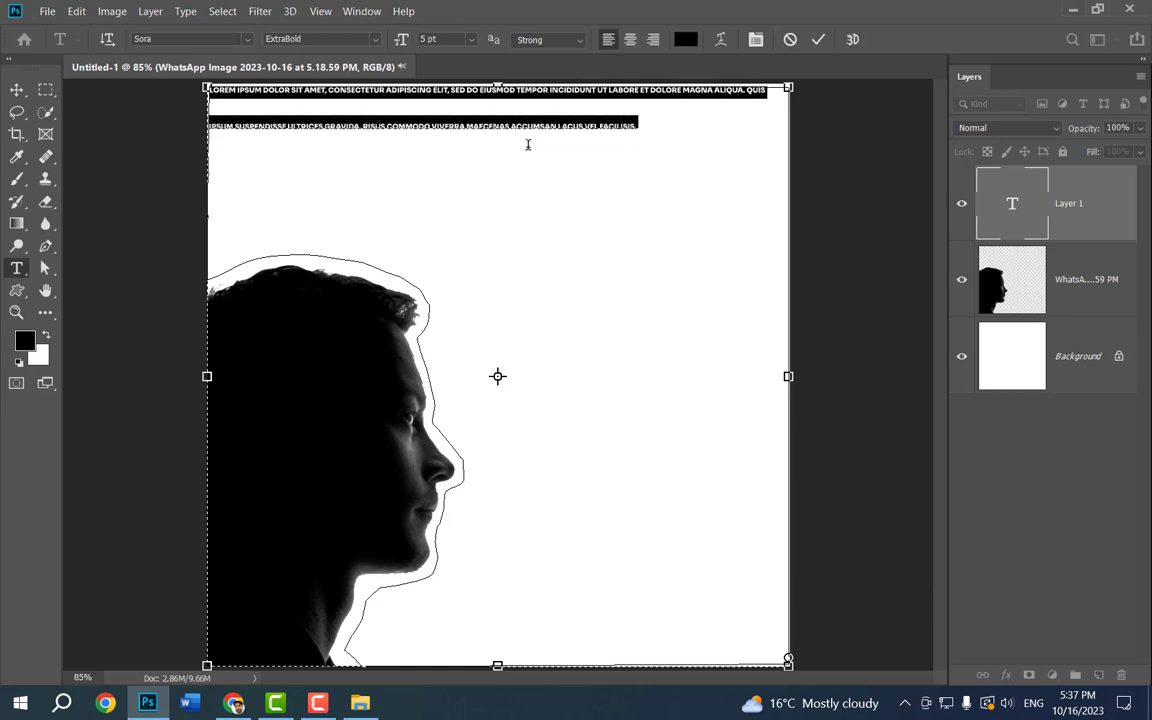
key("alt+Up")
key("alt+Up")
key("alt+Up")
key("alt+Up")
key("alt+Up")
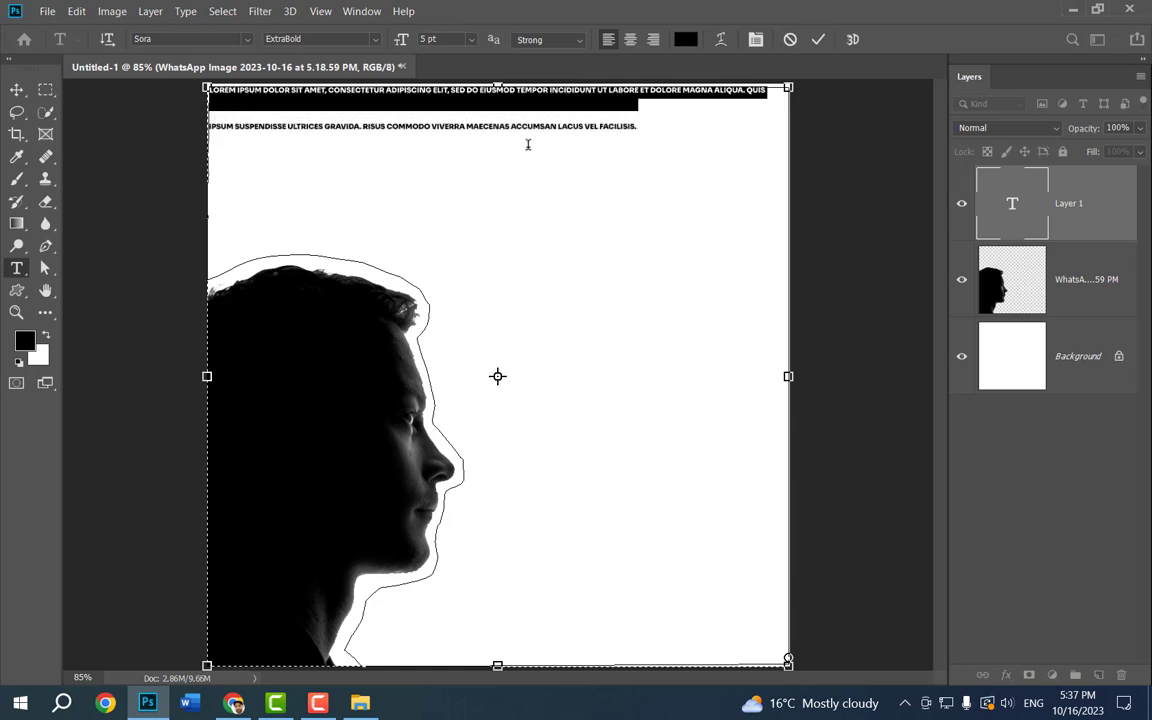
key("alt+Up")
key("alt+Up")
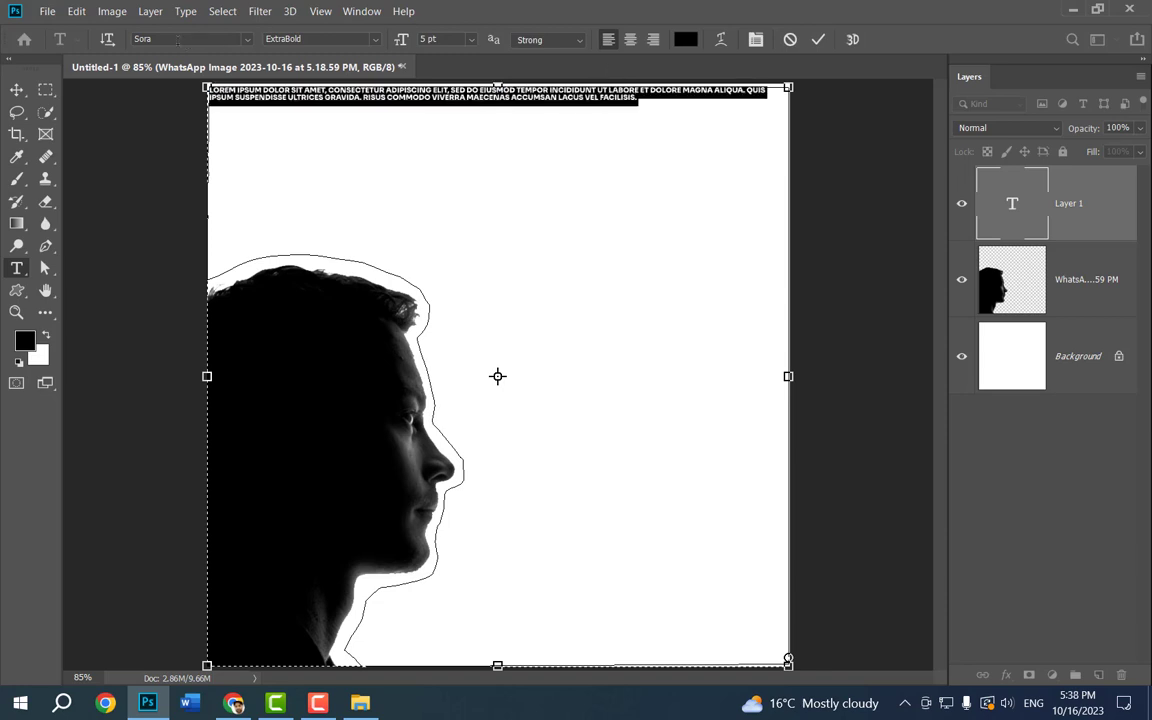
- Append three more copies of the Lorem ipsum paragraph to the end of the area text
left_click(663, 103)
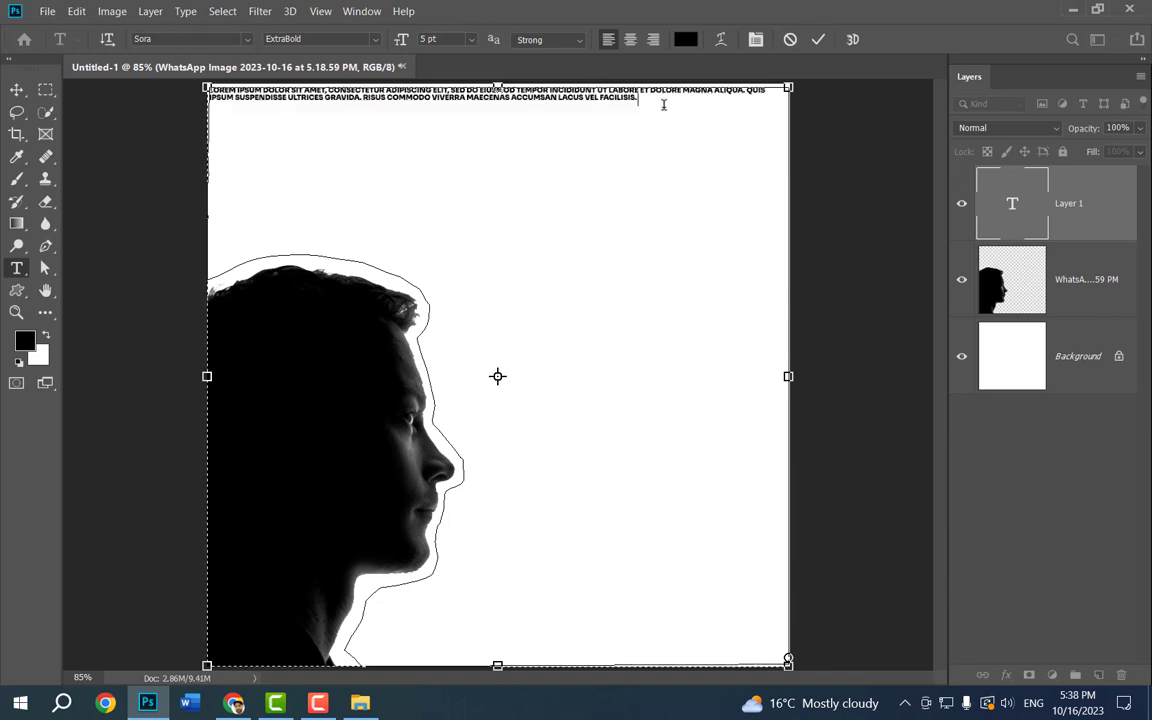
key("Return")
type("LOREM IPSUM DOLOR SIT AMET, CONSECTETUR ADIPISCING ELIT, SED DO EIUSMOD TEMPOR INCIDIDUNT UT LABORE ET DOLORE MAGNA ALIQUA. QUIS IPSUM SUSPENDISSE ULTRICES GRAVIDA. RISUS COMMODO VIVERRA MAECENAS ACCUMSAN LACUS VEL FACILISIS.")
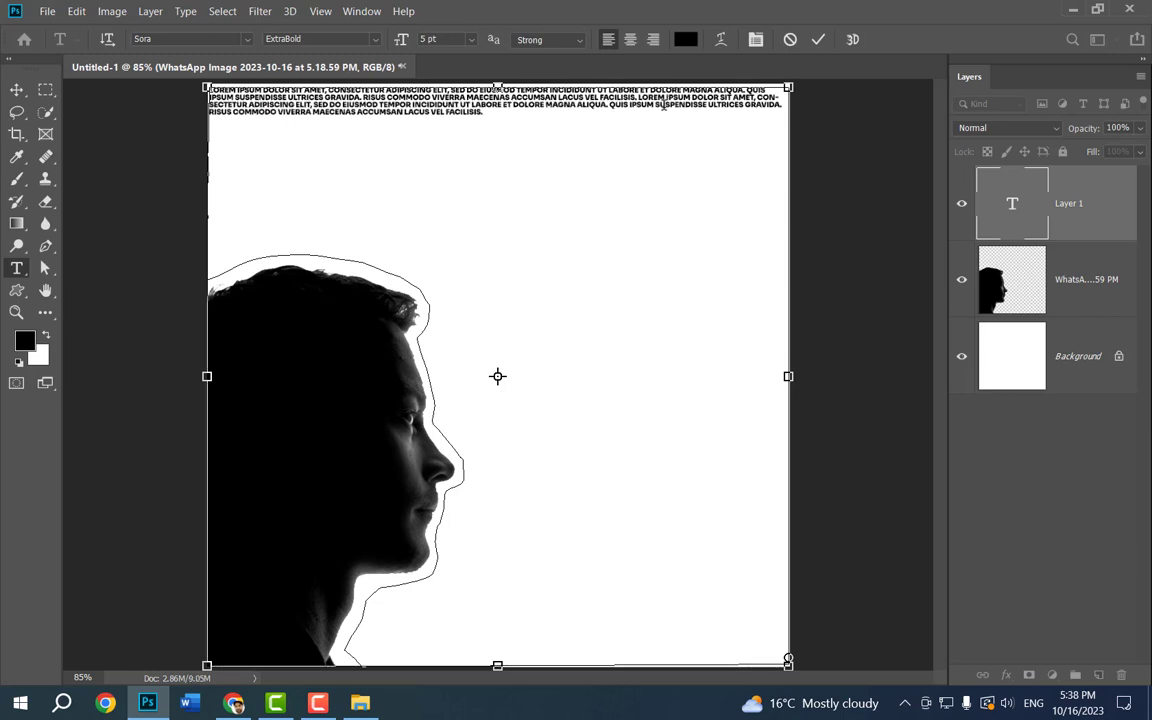
type("LOREM IPSUM DOLOR SIT AMET, CONSECTETUR ADIPISCING ELIT, SED DO EIUSMOD TEMPOR INCIDIDUNT UT LABORE ET DOLORE MAGNA ALIQUA. QUIS IPSUM SUSPENDISSE ULTRICES GRAVIDA. RISUS COMMODO VIVERRA MAECENAS ACCUMSAN LACUS VEL FACILISIS.")
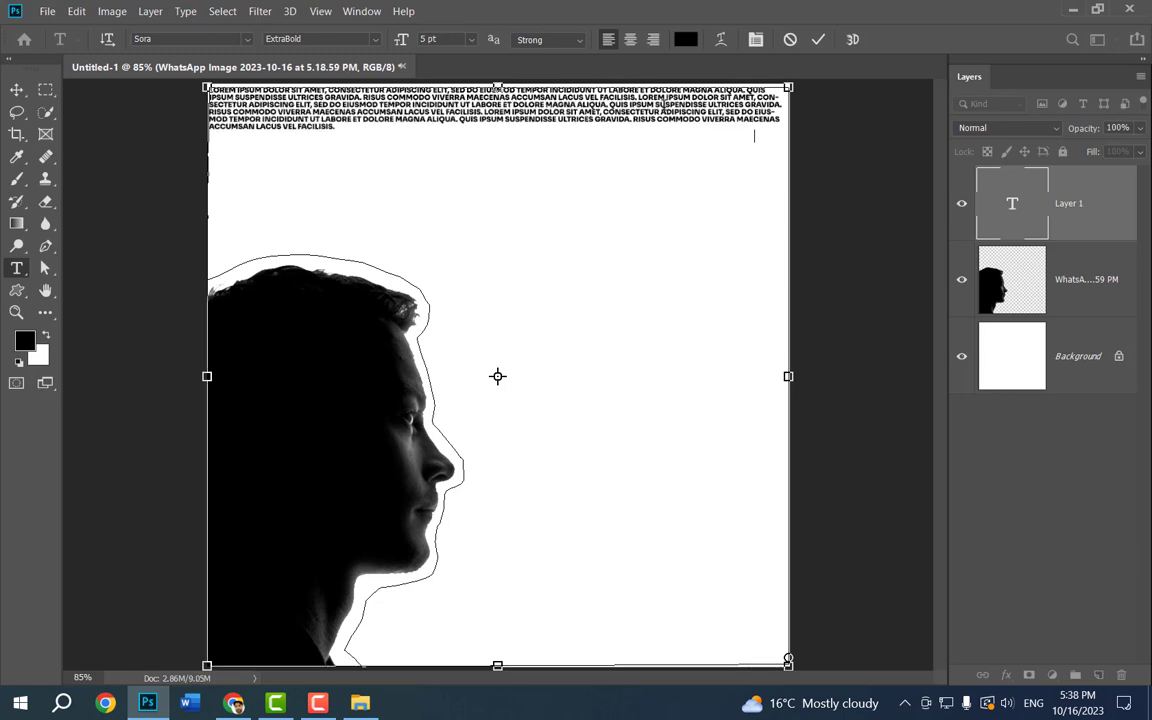
type("LOREM IPSUM DOLOR SIT AMET, CONSECTETUR ADIPISCING ELIT, SED DO EIUSMOD TEMPOR INCIDIDUNT UT LABORE ET DOLORE MAGNA ALIQUA. QUIS IPSUM SUSPENDISSE ULTRICES GRAVIDA. RISUS COMMODO VIVERRA MAECENAS ACCUMSAN LACUS VEL FACILISIS.")
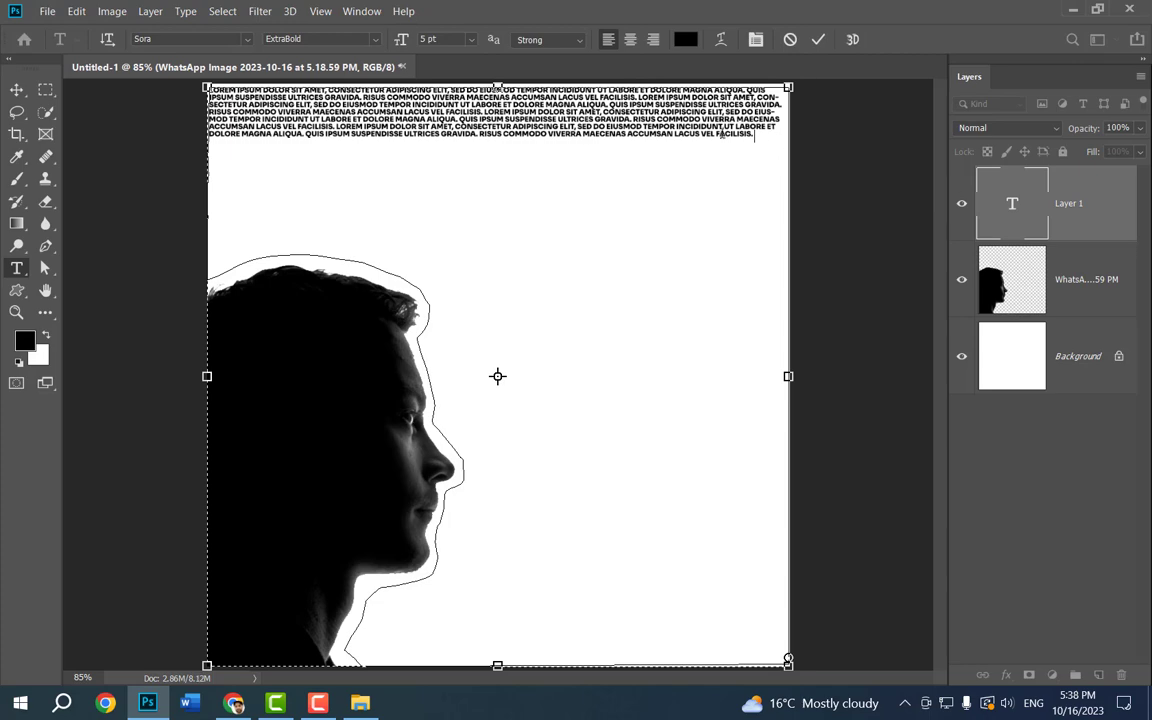
- Copy the entire Lorem ipsum text and append it repeatedly until it fills the area beside the head down to the canvas's lower edge
key("ctrl+a")
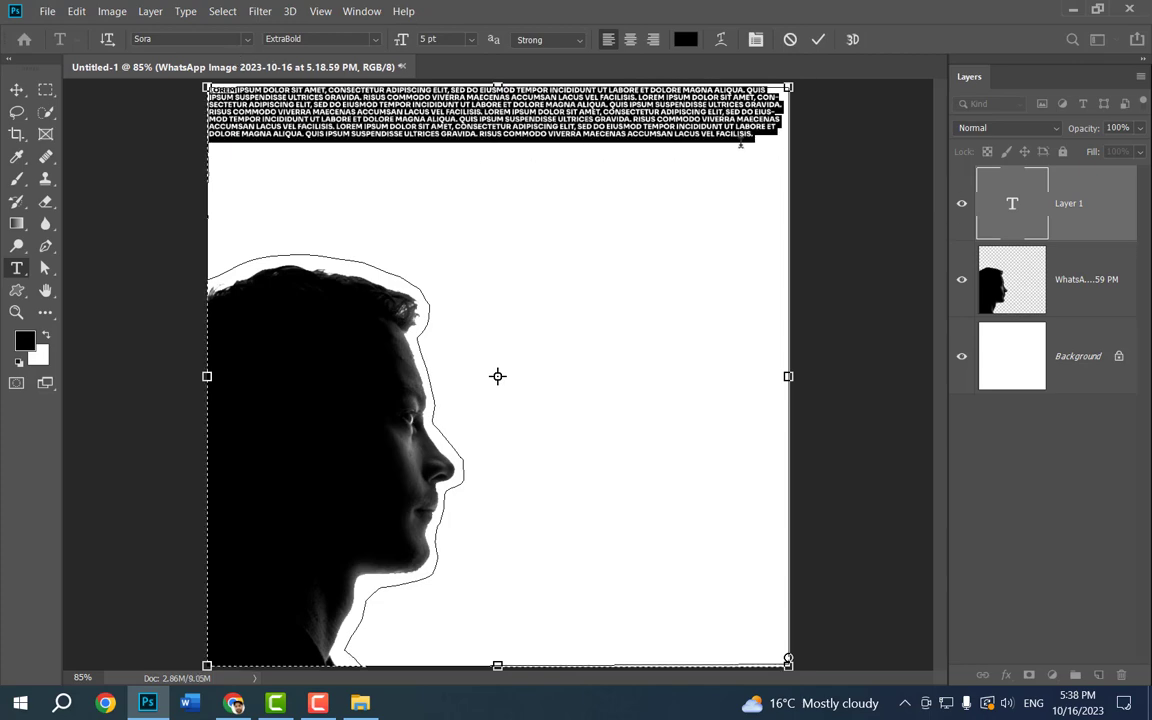
left_click(761, 138)
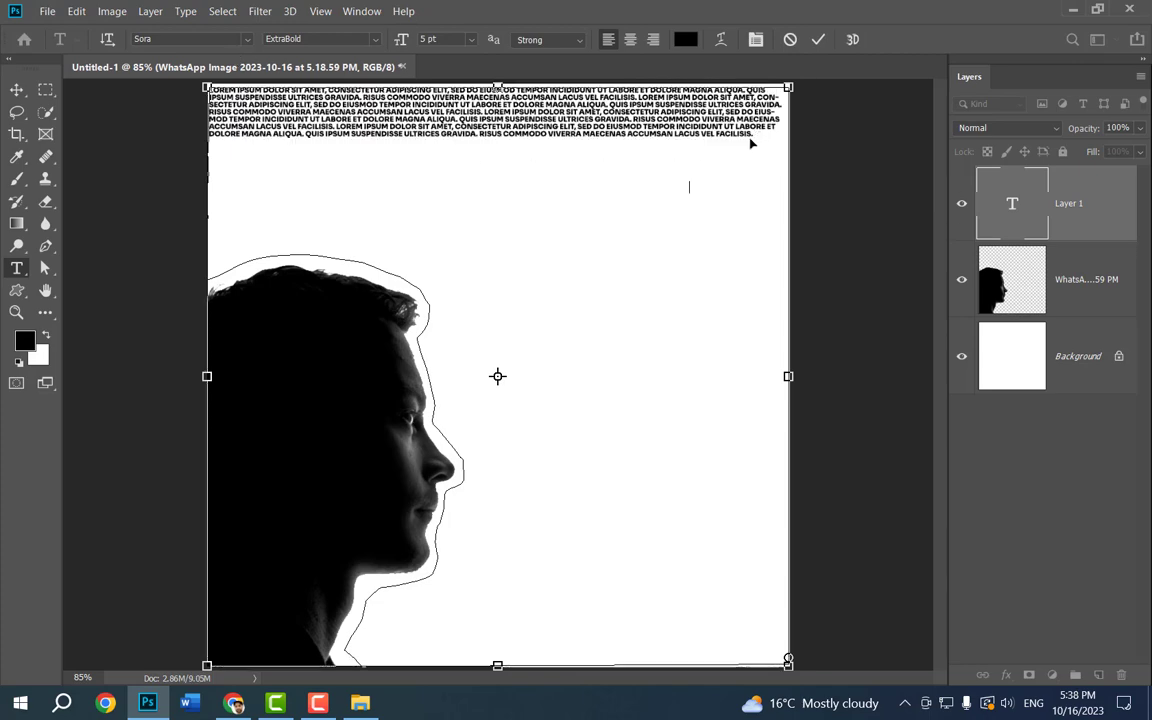
type("LOREM IPSUM DOLOR SIT AMET, CONSECTETUR ADIPISCING ELIT, SED DO EIUSMOD TEMPOR INCIDIDUNT UT LABORE ET DOLORE MAGNA ALIQUA. QUIS IPSUM SUSPENDISSE ULTRICES GRAVIDA. RISUS COMMODO VIVERRA MAECENAS ACCUMSAN LACUS VEL FACILISIS. LOREM IPSUM DOLOR SIT AMET, CONSECTETUR ADIPISCING ELIT, SED DO EIUSMOD TEMPOR INCIDIDUNT UT LABORE ET DOLORE MAGNA ALIQUA. QUIS IPSUM SUSPENDISSE ULTRICES GRAVIDA. RISUS COMMODO VIVERRA MAECENAS ACCUMSAN LACUS VEL FACILISIS. LOREM IPSUM DOLOR SIT AMET, CONSECTETUR ADIPISCING ELIT, SED DO EIUSMOD TEMPOR INCIDIDUNT UT LABORE ET DOLORE MAGNA ALIQUA. QUIS IPSUM SUSPENDISSE ULTRICES GRAVIDA. RISUS COMMODO VIVERRA MAECENAS ACCUMSAN LACUS VEL FACILISIS.")
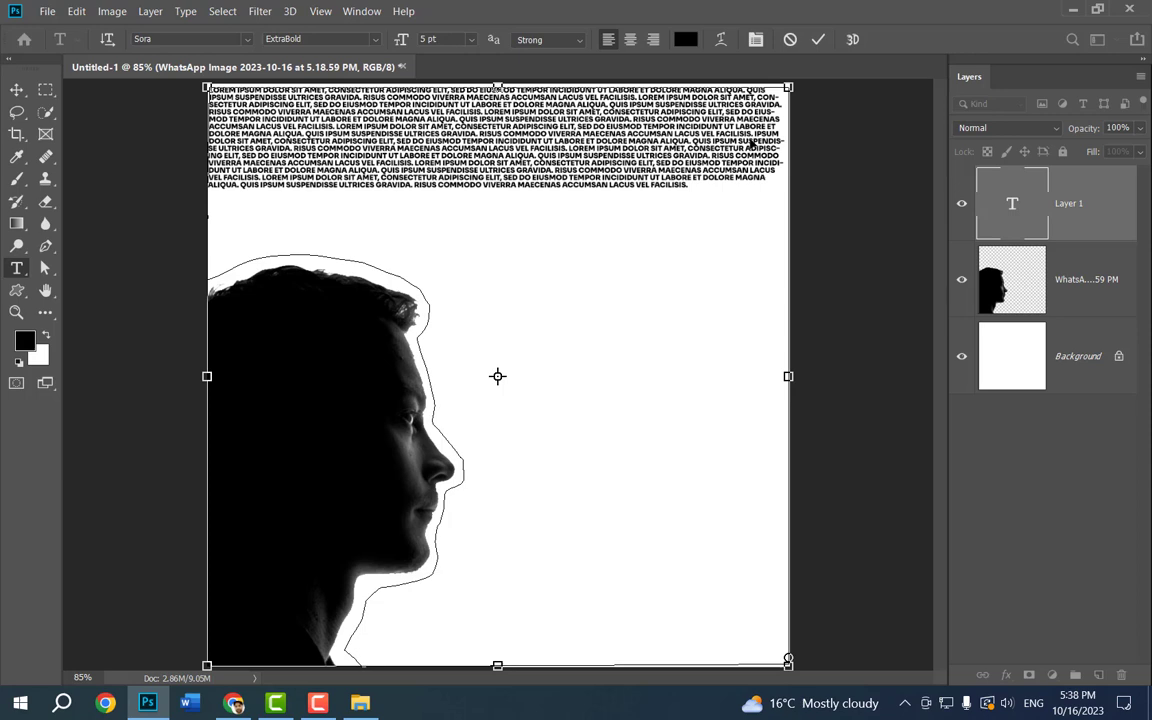
key("ctrl+v")
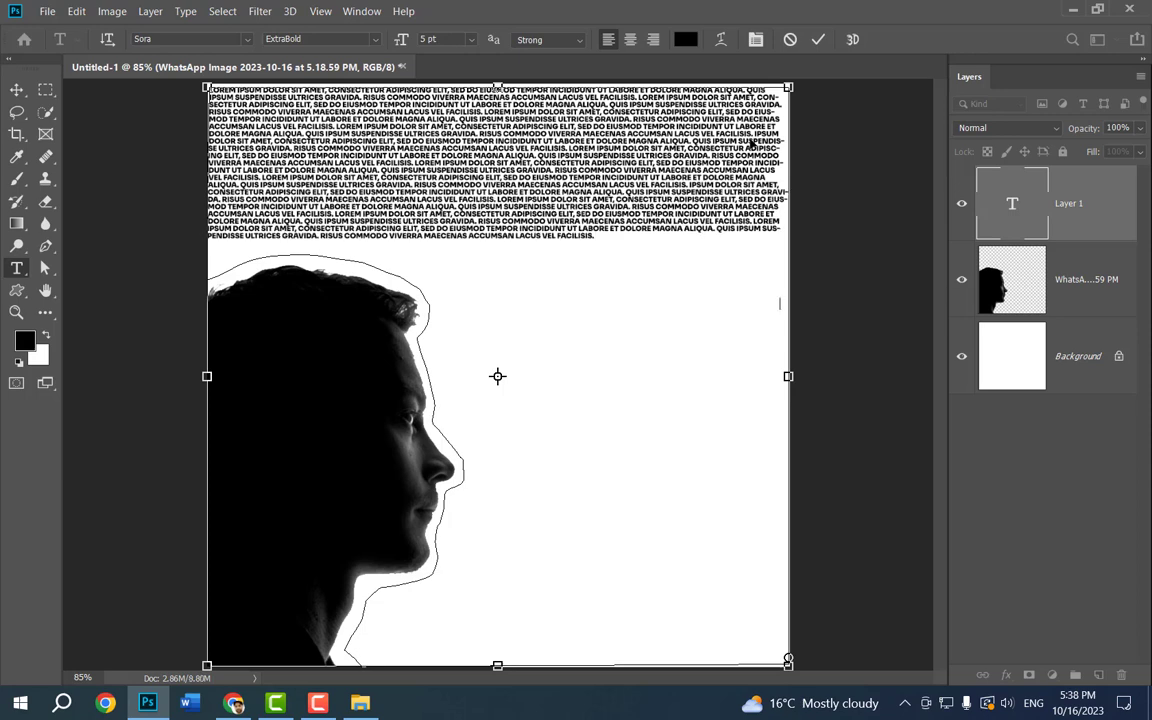
key("ctrl+v")
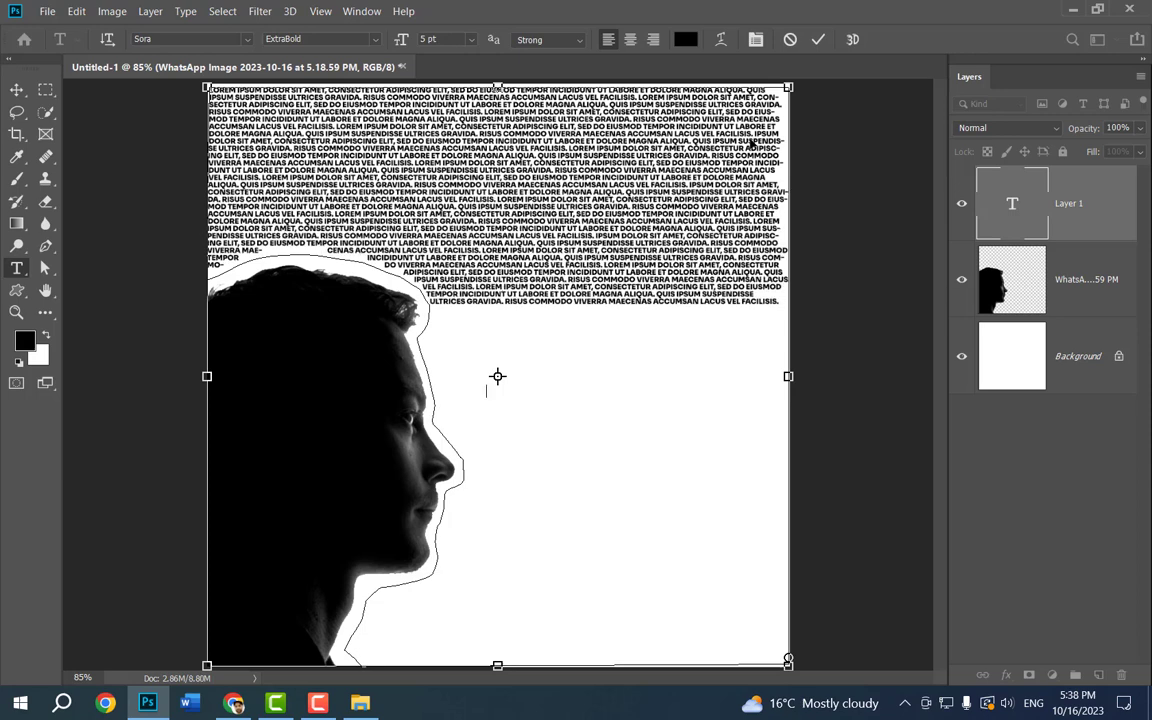
key("ctrl+v")
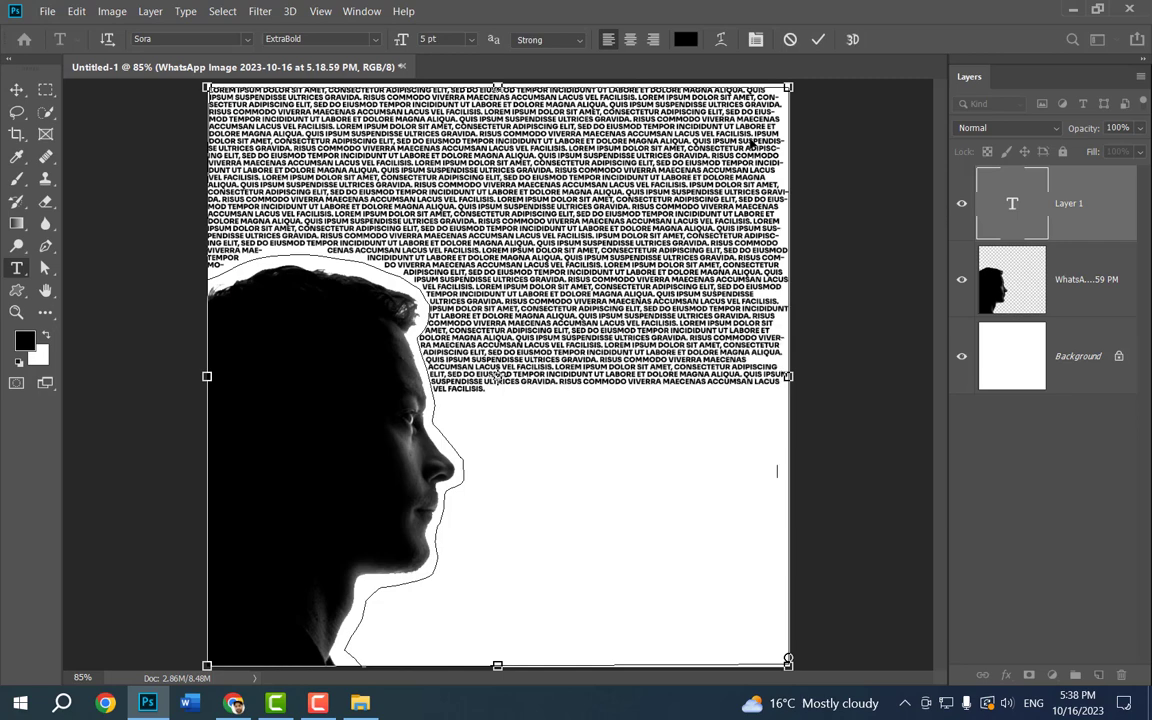
type("LOREM IPSUM DOLOR SIT AMET, CONSECTETUR ADIPISCING ELIT, SED DO EIUSMOD TEMPOR INCIDIDUNT UT LABORE ET DOLORE MAGNA ALIQUA. QUIS IPSUM SUSPENDISSE ULTRICES GRAVIDA. RISUS COMMODO VIVERRA MAECENAS ACCUMSAN LACUS VEL FACILISIS. LOREM IPSUM DOLOR SIT AMET, CONSECTETUR ADIPISCING ELIT, SED DO EIUSMOD TEMPOR INCIDIDUNT UT LABORE ET DOLORE MAGNA ALIQUA. QUIS IPSUM SUSPENDISSE ULTRICES GRAVIDA. RISUS COMMODO VIVERRA MAECENAS ACCUMSAN LACUS VEL FACILISIS. LOREM IPSUM DOLOR SIT AMET, CONSECTETUR ADIPISCING ELIT, SED DO EIUSMOD TEMPOR INCIDIDUNT UT LABORE ET DOLORE MAGNA ALIQUA. QUIS IPSUM SUSPENDISSE ULTRICES GRAVIDA. RISUS COMMODO VIVERRA MAECENAS ACCUMSAN LACUS VEL FACILISIS. LOREM IPSUM DOLOR SIT AMET, CONSECTETUR ADIPISCING ELIT, SED DO EIUSMOD TEMPOR INCIDIDUNT UT LABORE ET DOLORE MAGNA ALIQUA. QUIS IPSUM SUSPENDISSE ULTRICES GRAVIDA. RISUS COMMODO VIVERRA MAECENAS ACCUMSAN LACUS VEL FACILISIS.")
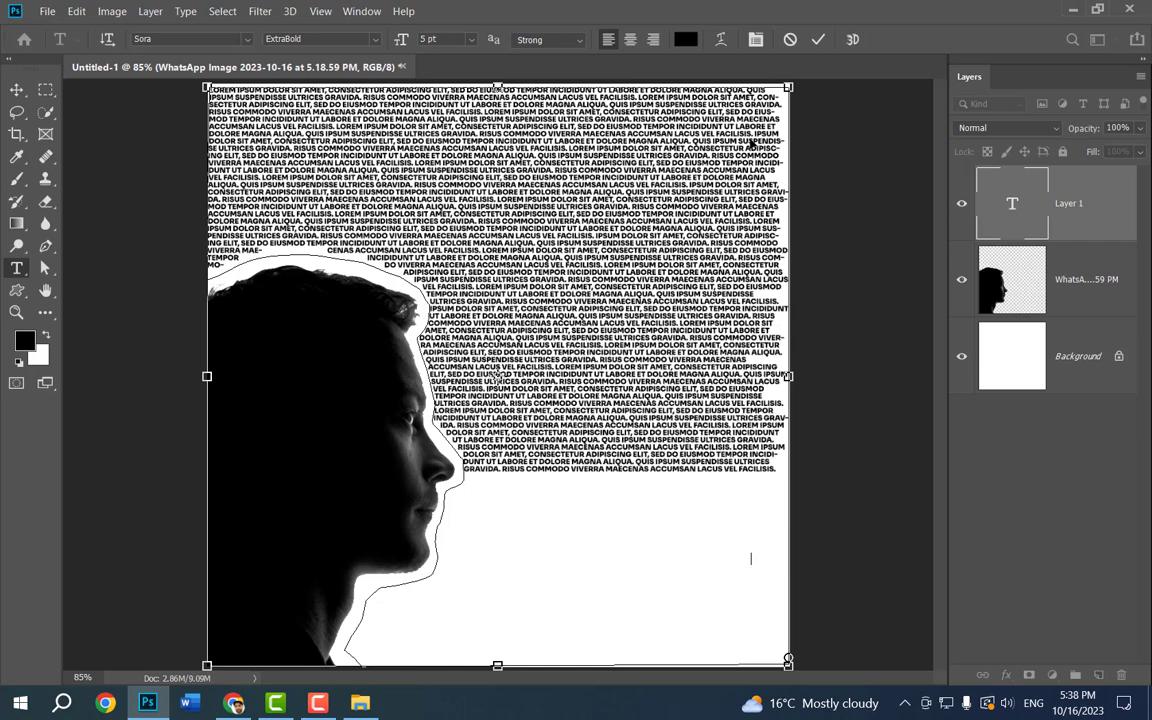
key("ctrl+v")
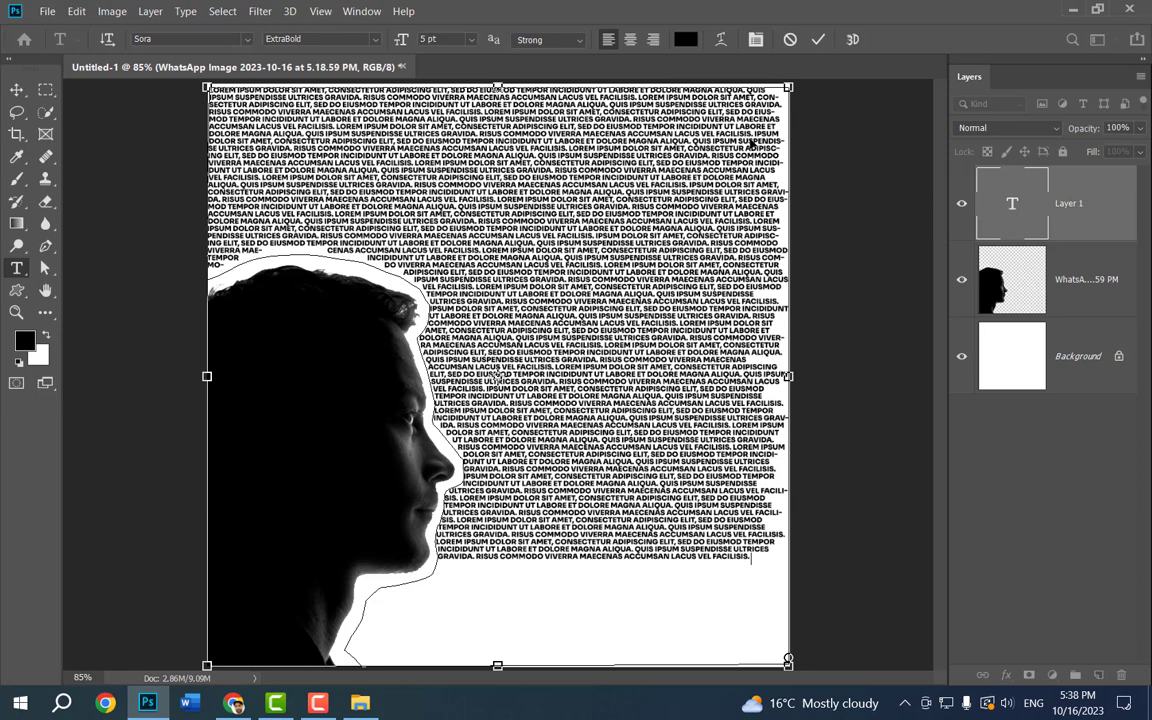
type("LOREM IPSUM DOLOR SIT AMET, CONSECTETUR ADIPISCING ELIT, SED DO EIUSMOD TEMPOR INCIDIDUNT UT LABORE ET DOLORE MAGNA ALIQUA. QUIS IPSUM SUSPENDISSE ULTRICES GRAVIDA. RISUS COMMODO VIVERRA MAECENAS ACCUMSAN LACUS VEL FACILISIS. LOREM IPSUM DOLOR SIT AMET, CONSECTETUR ADIPISCING ELIT, SED DO EIUSMOD TEMPOR INCIDIDUNT UT LABORE ET DOLORE MAGNA ALIQUA. QUIS IPSUM SUSPENDISSE ULTRICES GRAVIDA. RISUS COMMODO VIVERRA MAECENAS ACCUMSAN LACUS VEL FACILISIS. LOREM IPSUM DOLOR SIT AMET, CONSECTETUR ADIPISCING ELIT, SED DO EIUSMOD TEMPOR INCIDIDUNT UT LABORE ET DOLORE MAGNA ALIQUA. QUIS IPSUM SUSPENDISSE ULTRICES GRAVIDA. RISUS COMMODO VIVERRA MAECENAS ACCUMSAN LACUS VEL FACILISIS.")
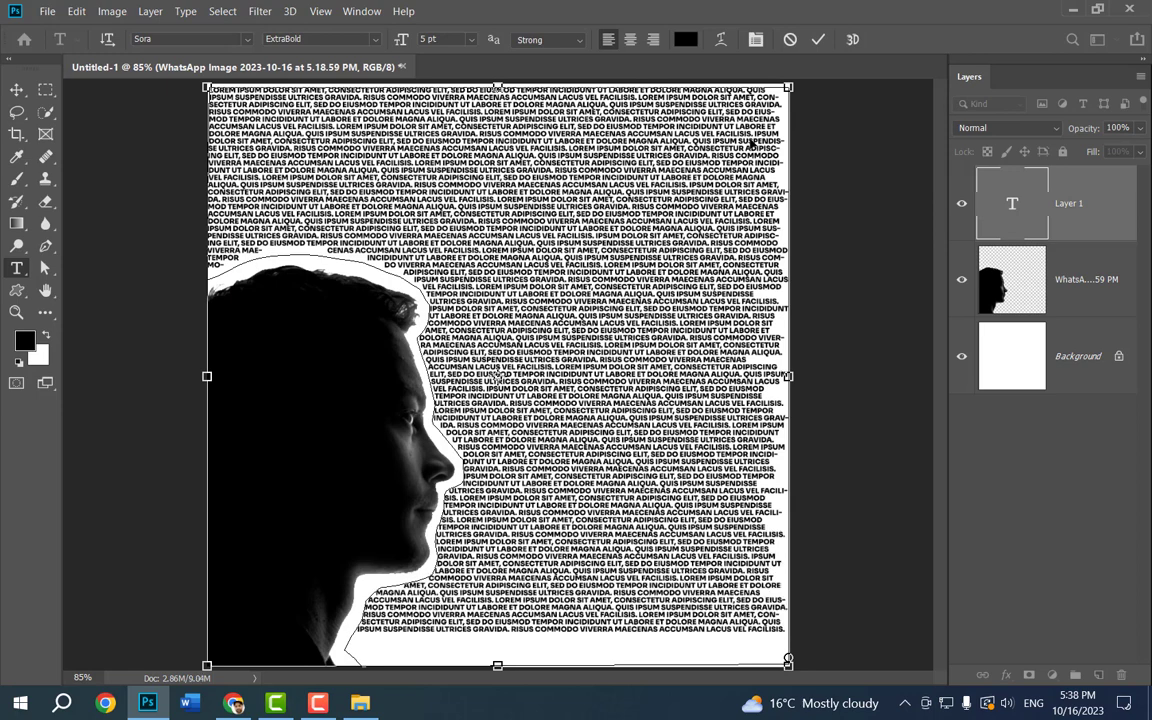
key("ctrl+v")
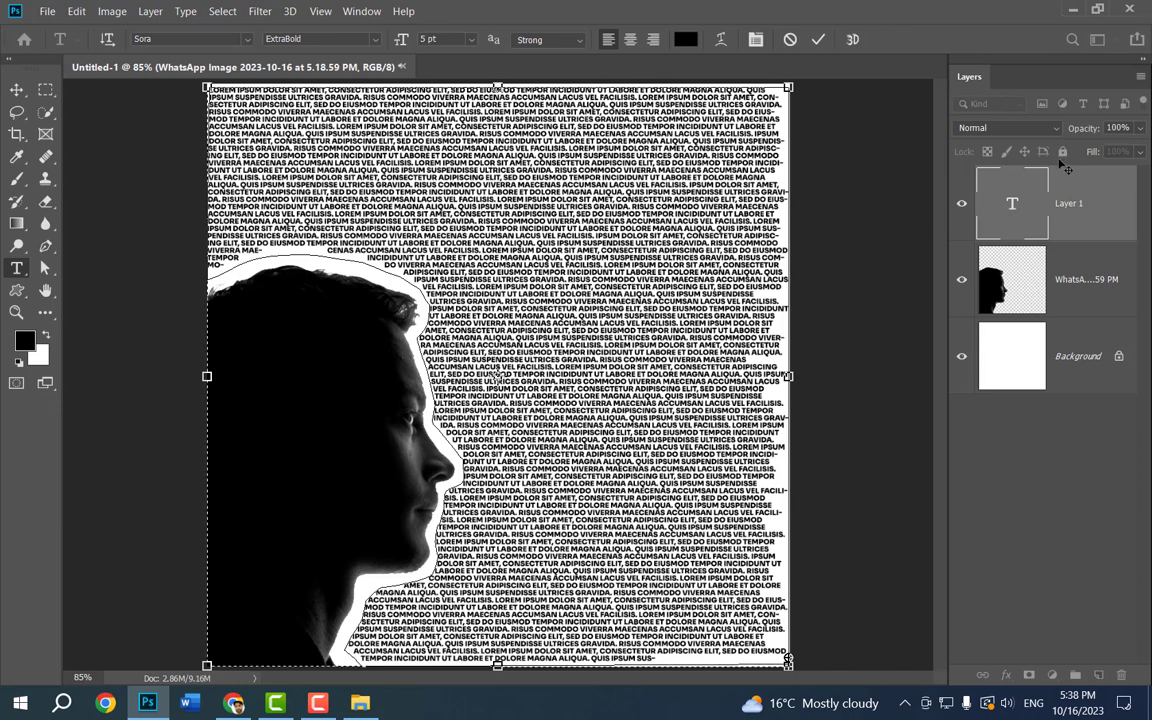
- Apply Justify All to the entire Lorem ipsum text beside the head and commit the text edit
left_click(1012, 207)
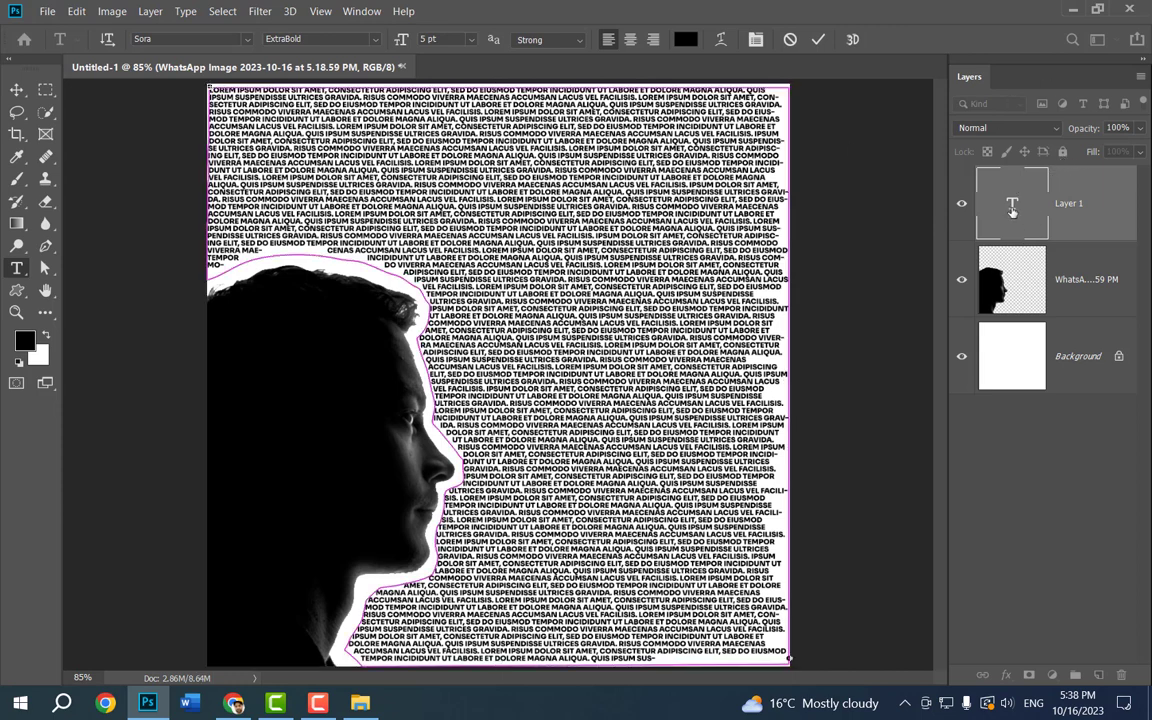
double_click(1012, 207)
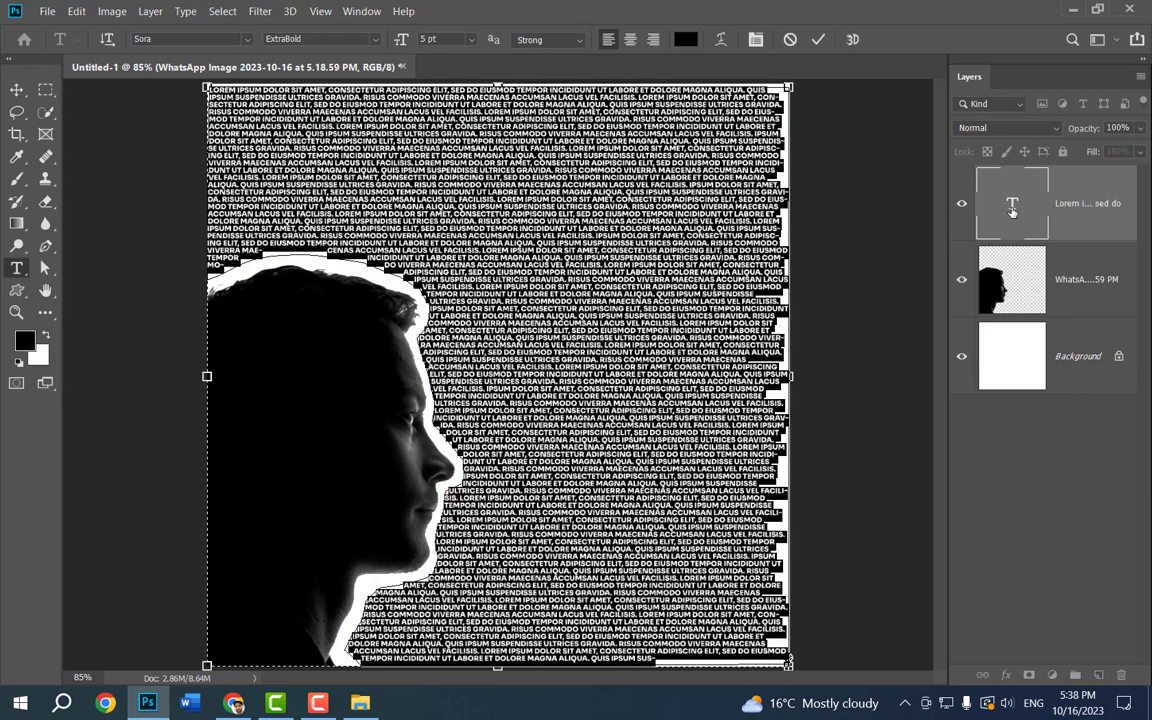
left_click(365, 11)
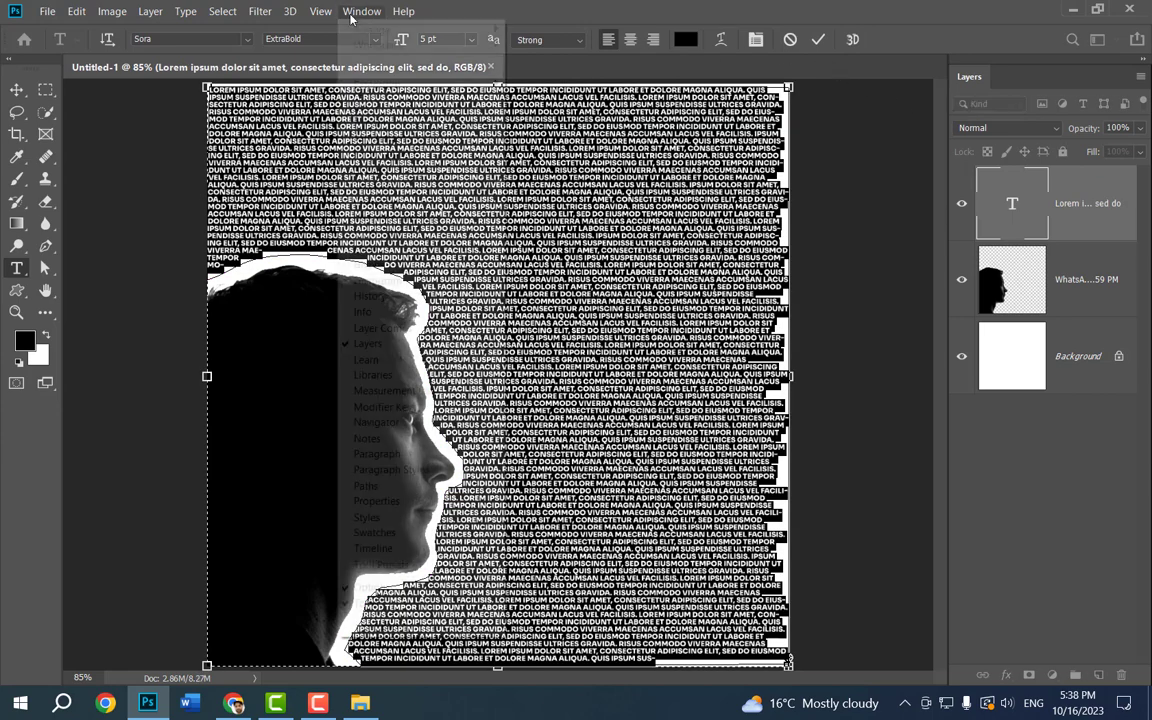
left_click(386, 203)
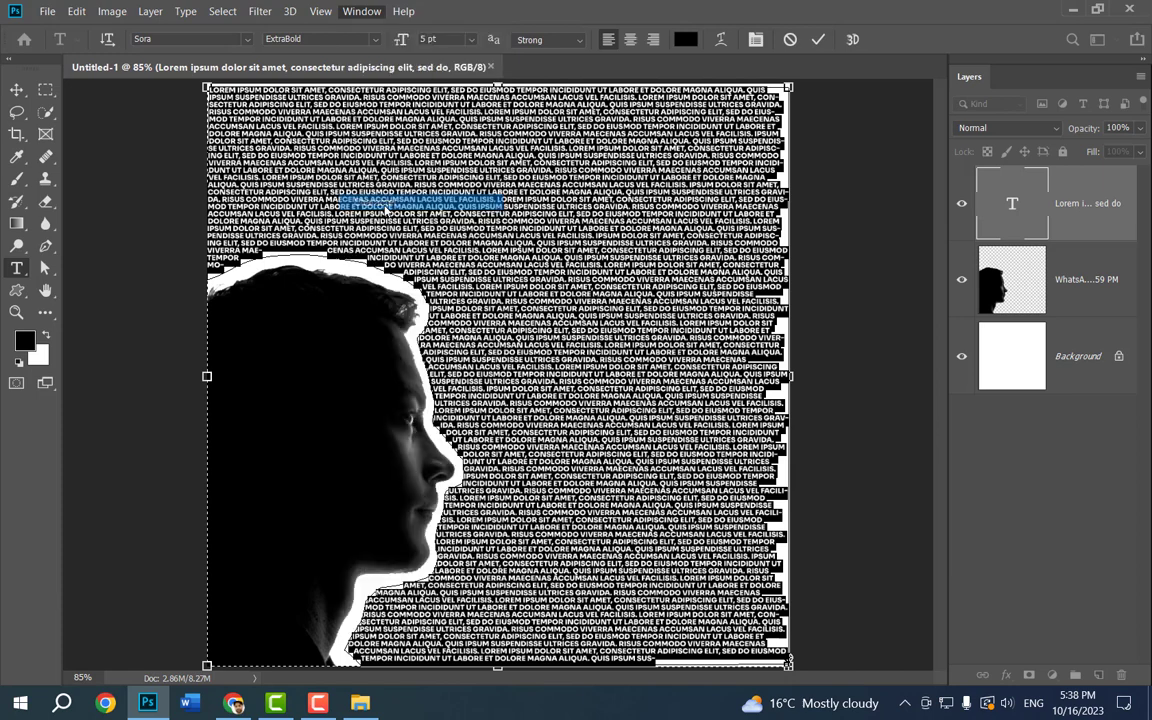
left_click_drag(674, 205, 895, 105)
left_click(842, 117)
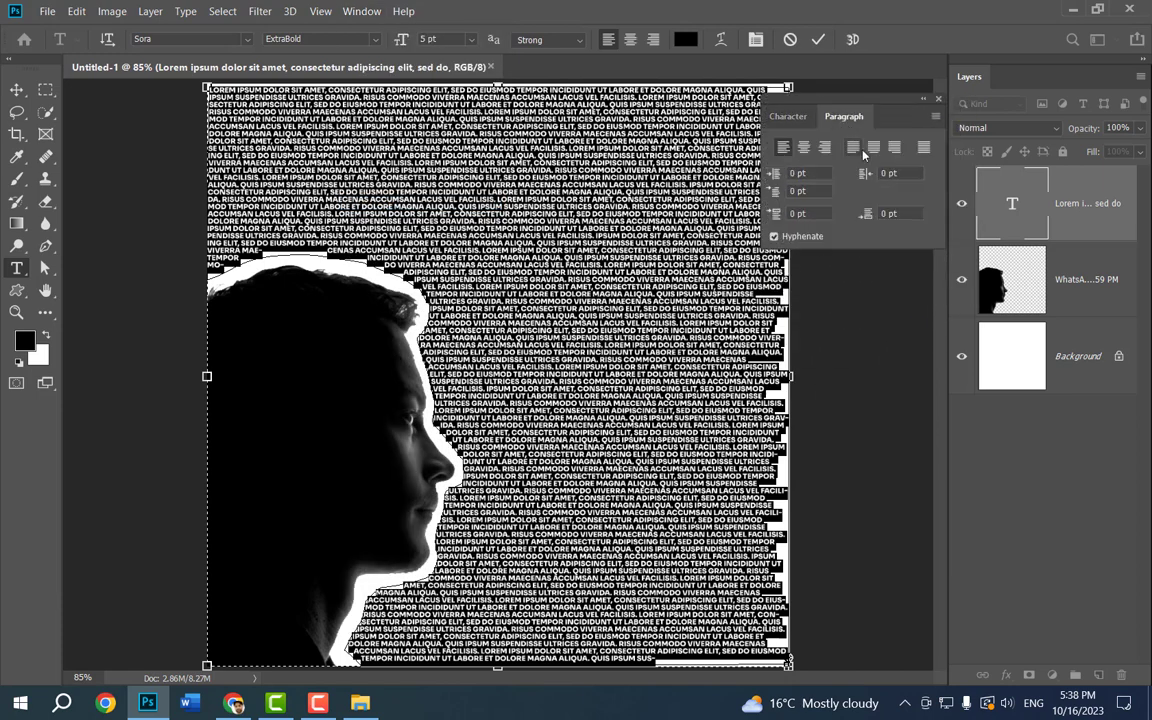
left_click(924, 148)
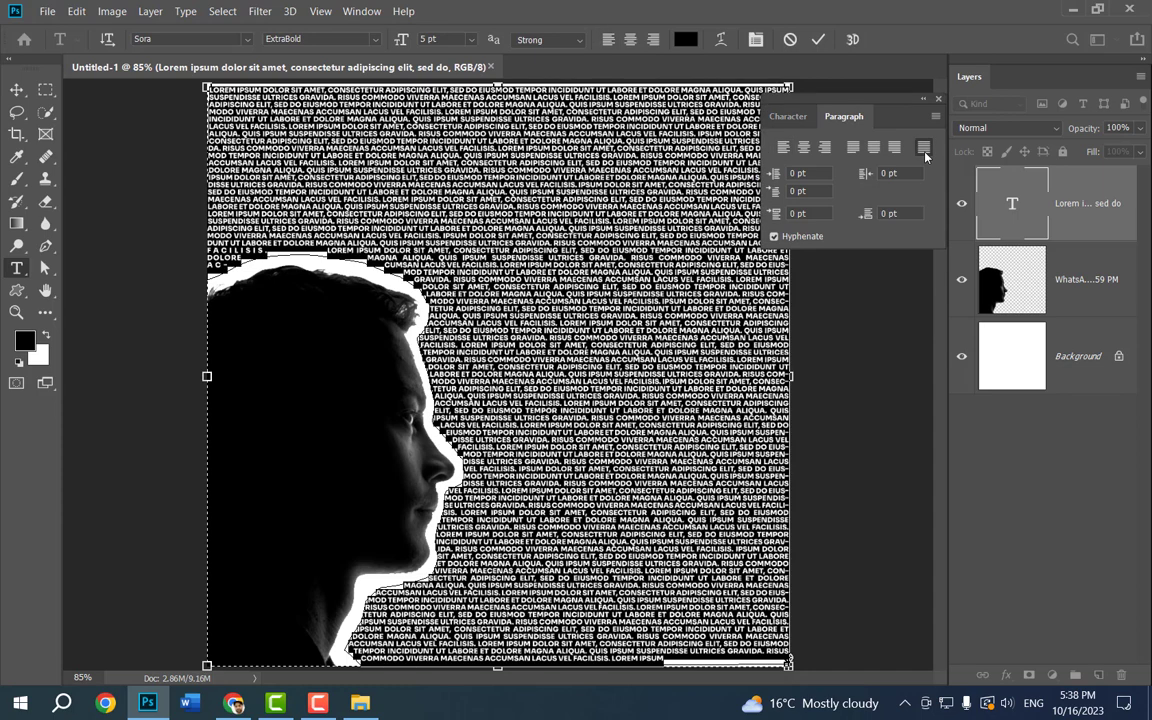
left_click(937, 99)
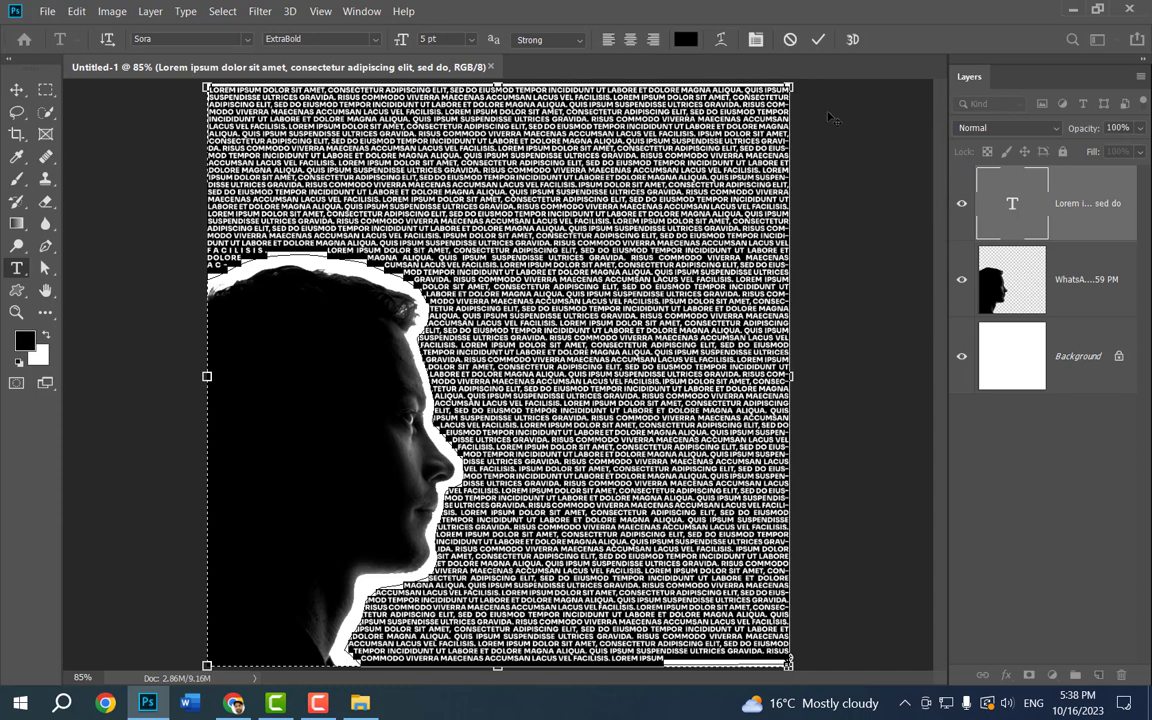
left_click(817, 39)
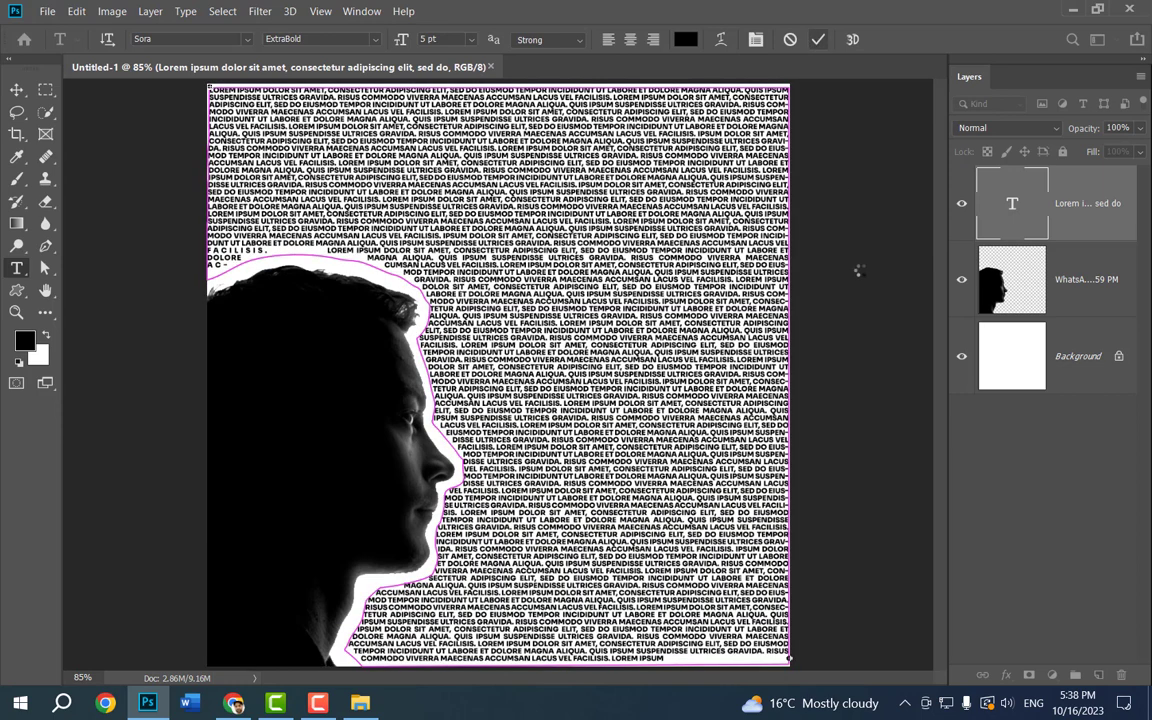
left_click(16, 89)
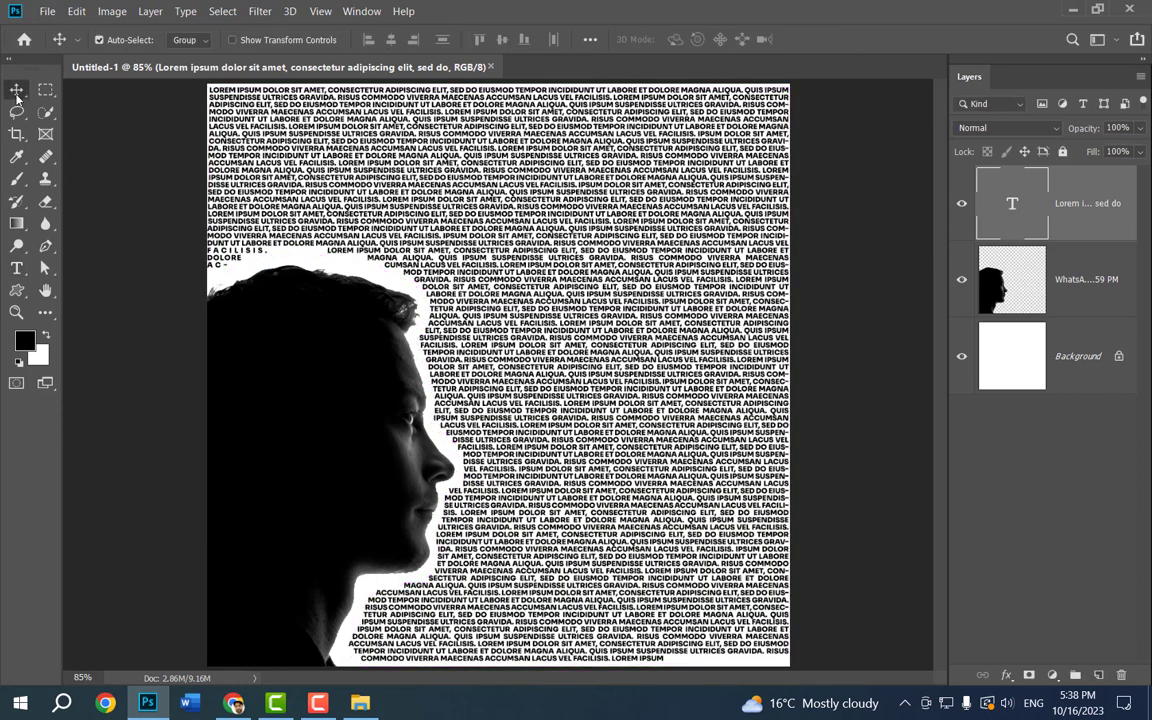
left_click(112, 284)
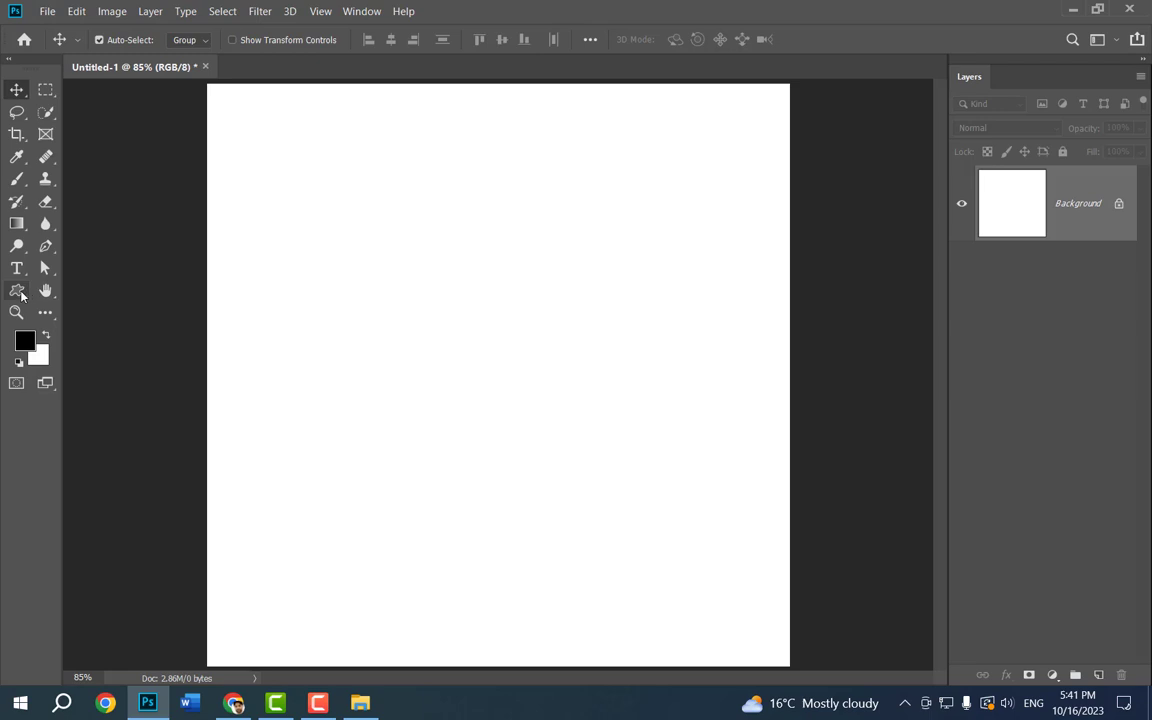
- Choose the Ellipse tool and set its drawing mode to Path
left_click(19, 292)
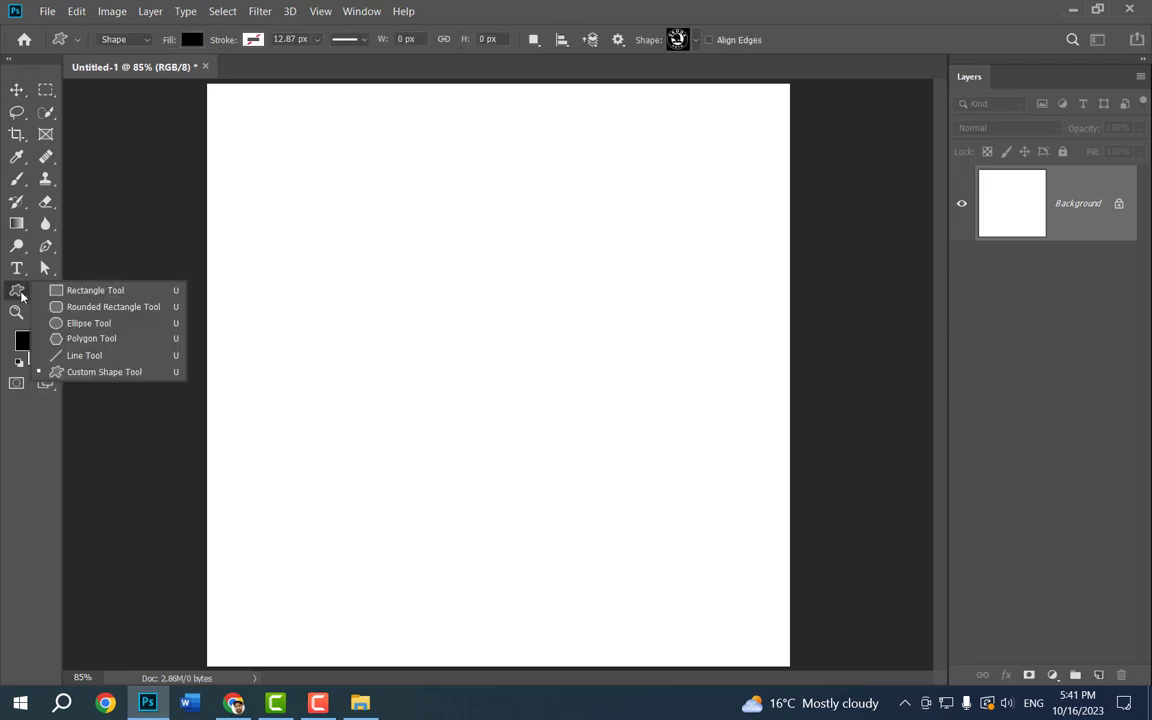
left_click(89, 323)
left_click(125, 39)
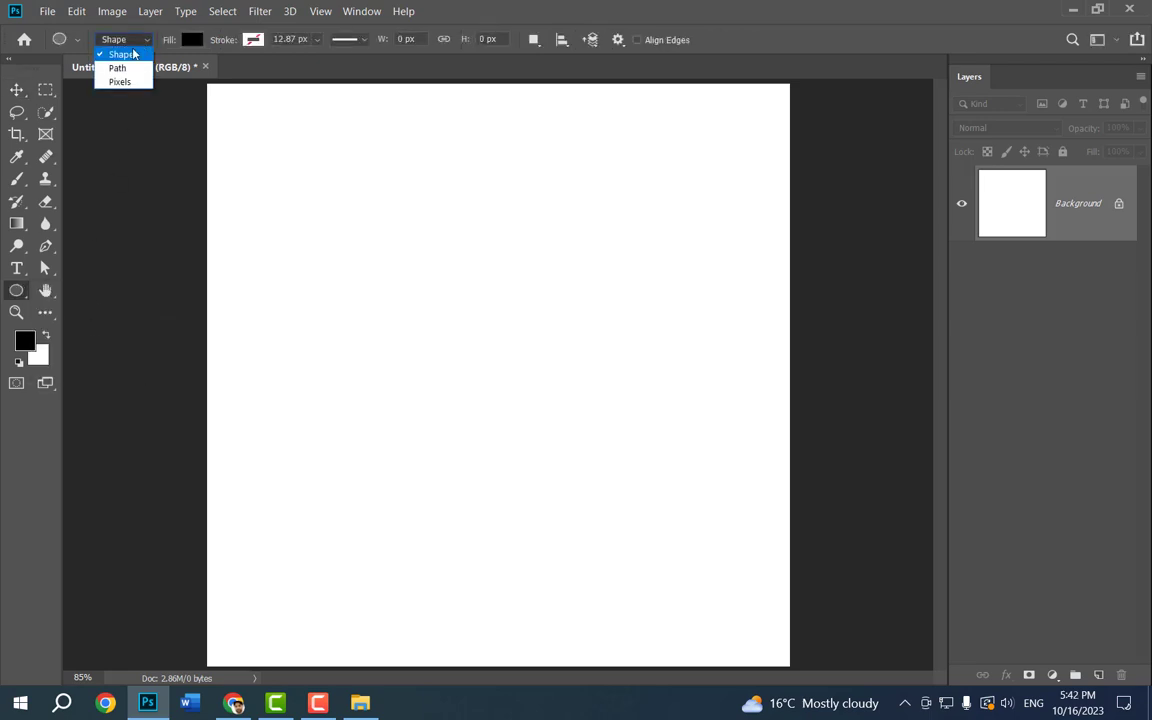
left_click(118, 68)
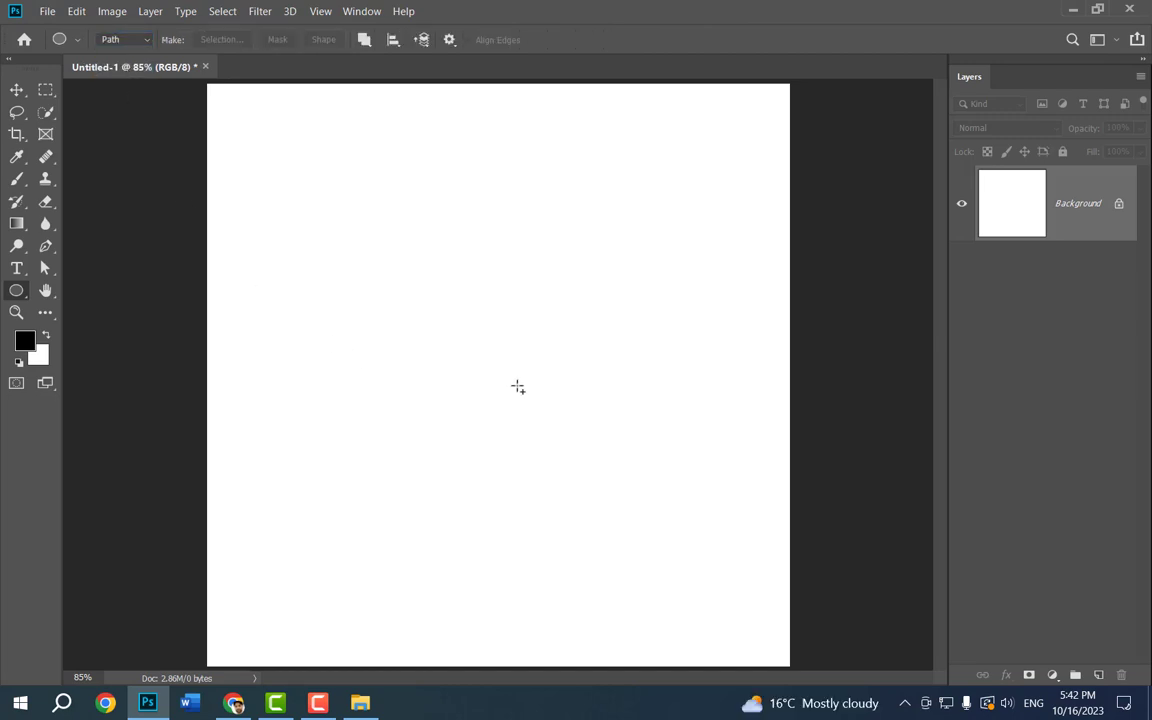
left_click_drag(505, 352, 661, 510)
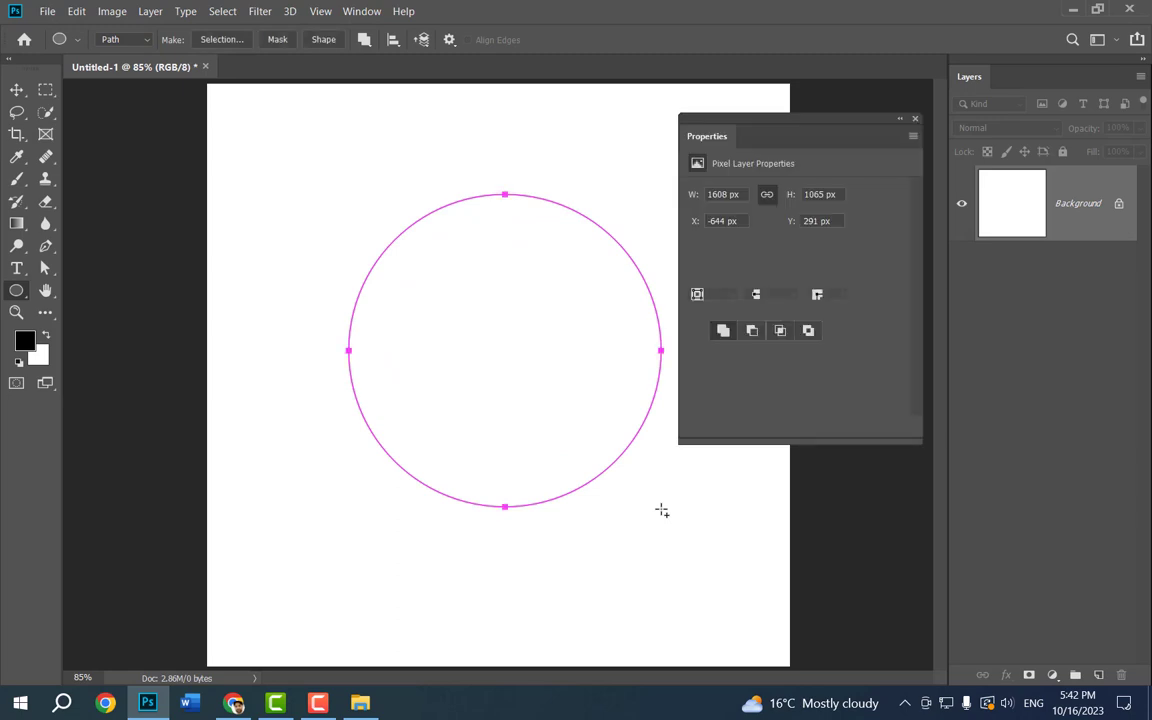
left_click(915, 120)
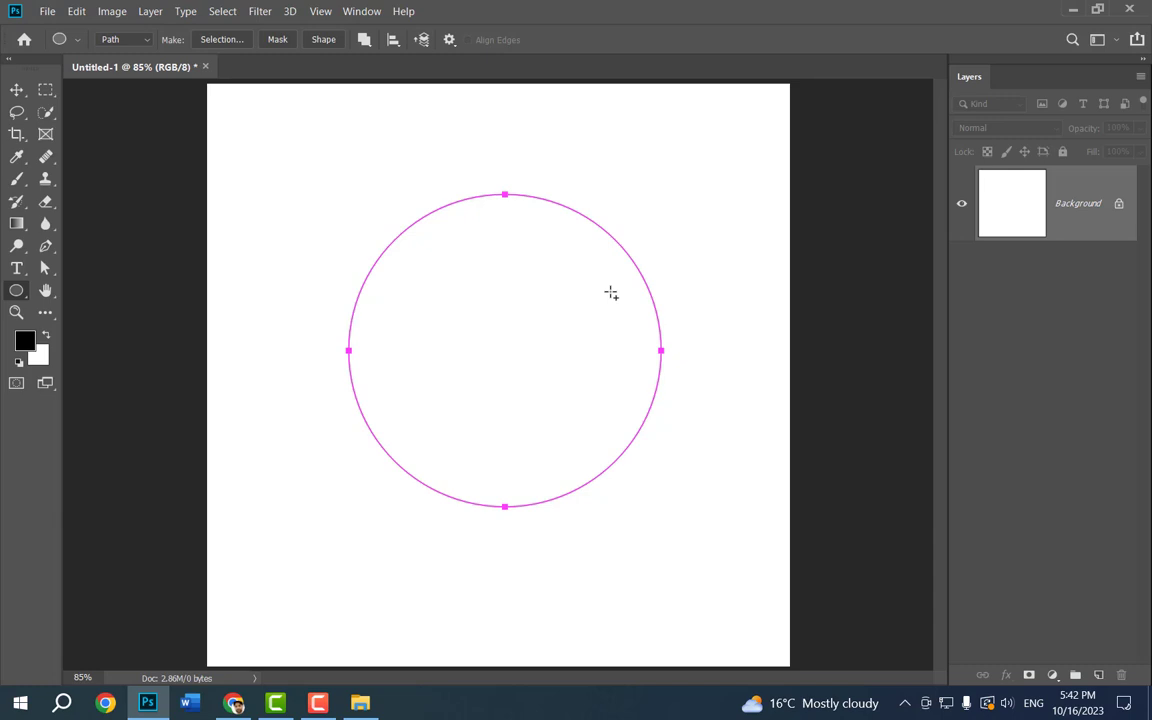
key("ctrl+Return")
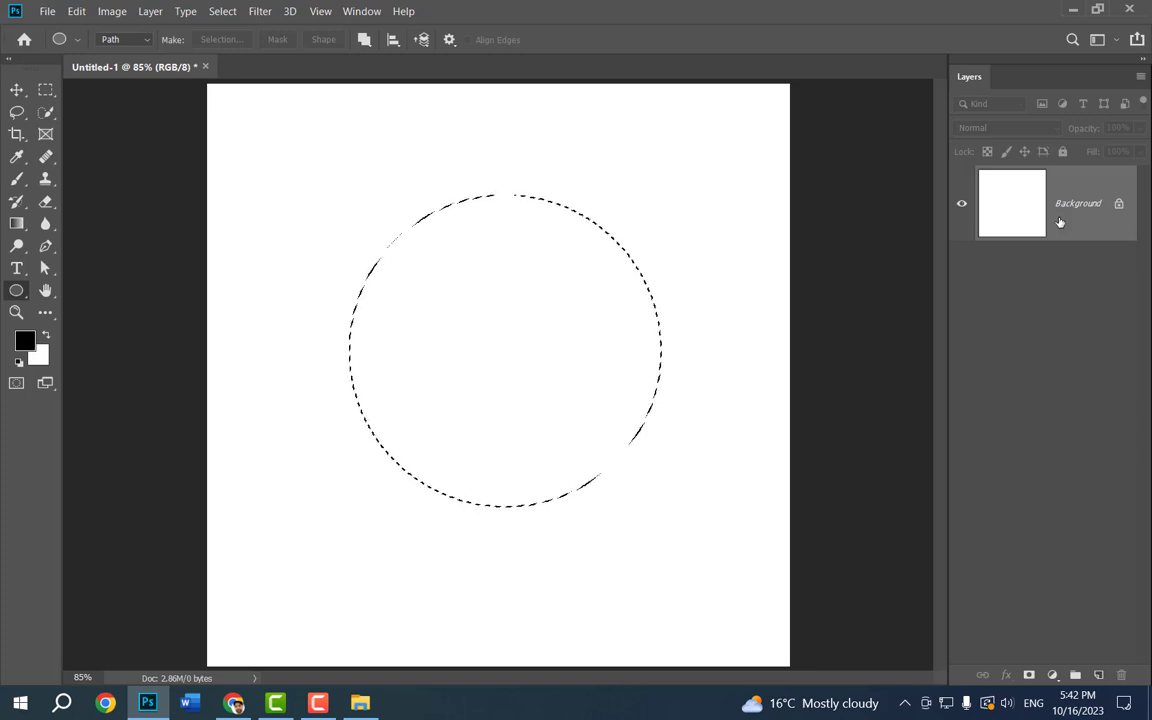
key("ctrl+d")
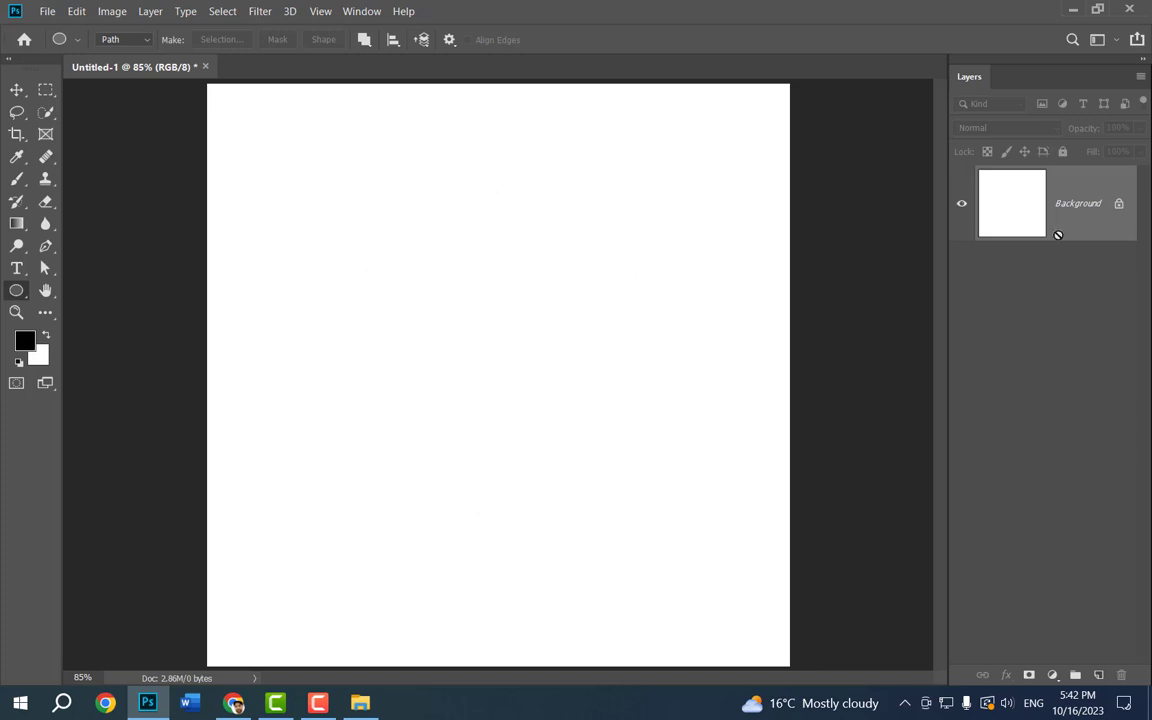
- Add a new layer, draw a circular path about 384 px across near the canvas centre, and convert it to a selection
left_click(1099, 677)
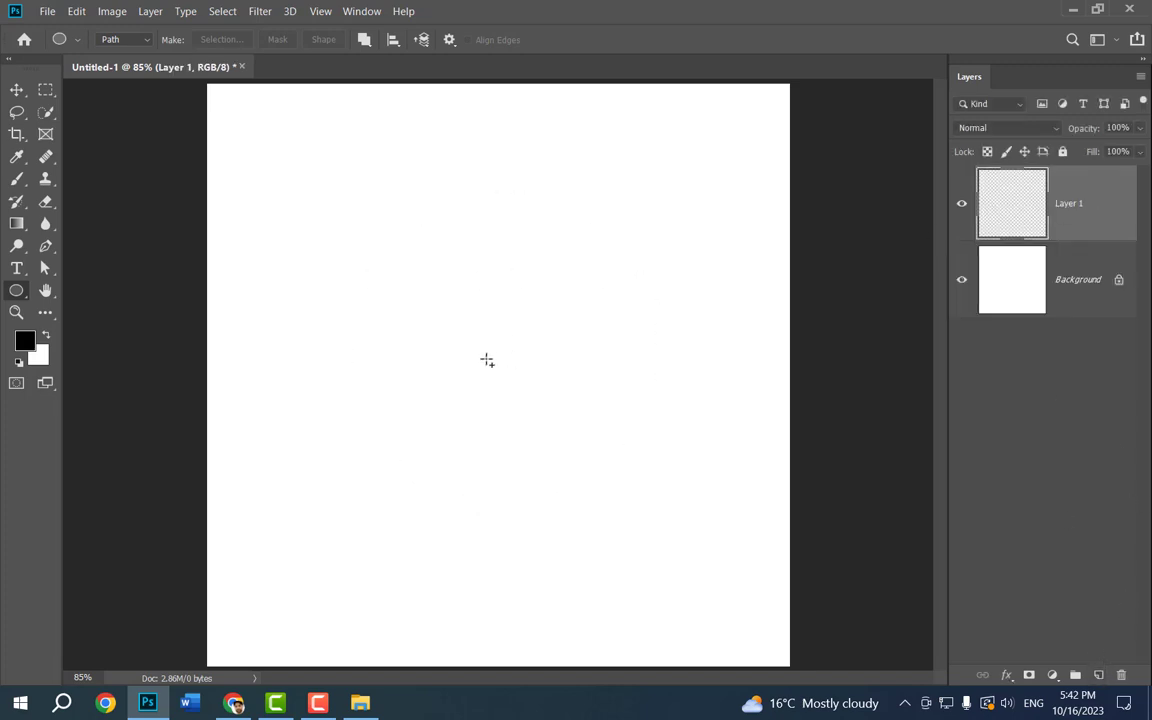
left_click_drag(487, 360, 623, 471)
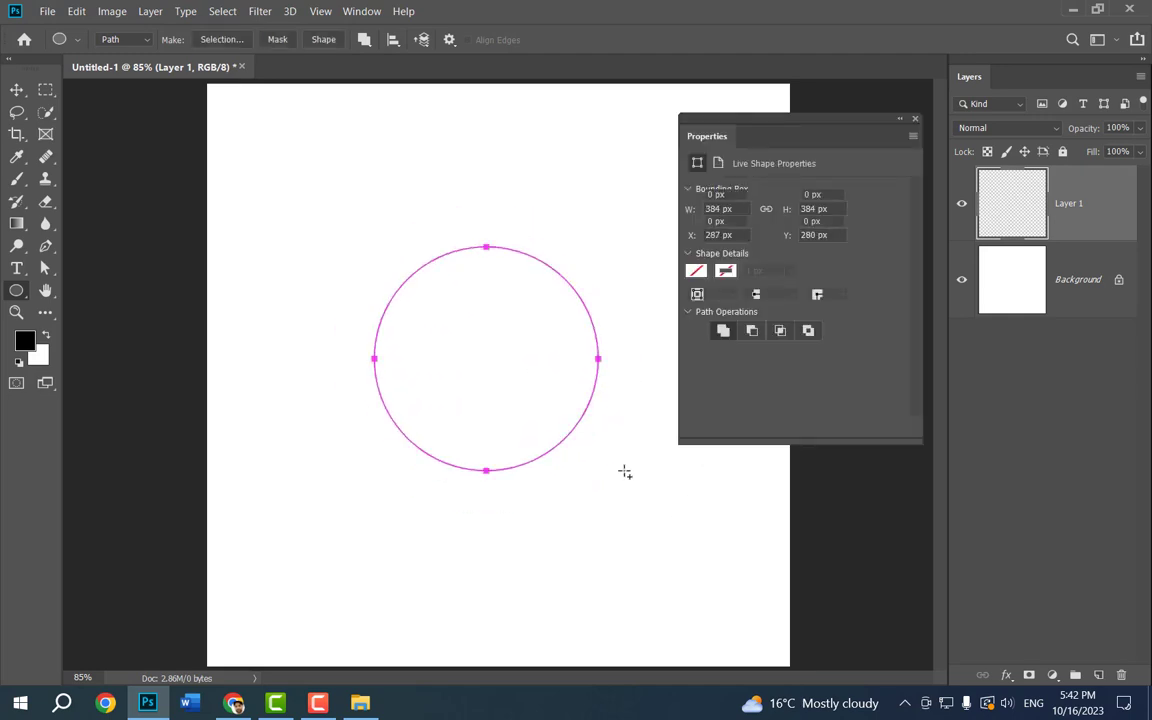
left_click(915, 119)
key("ctrl+Return")
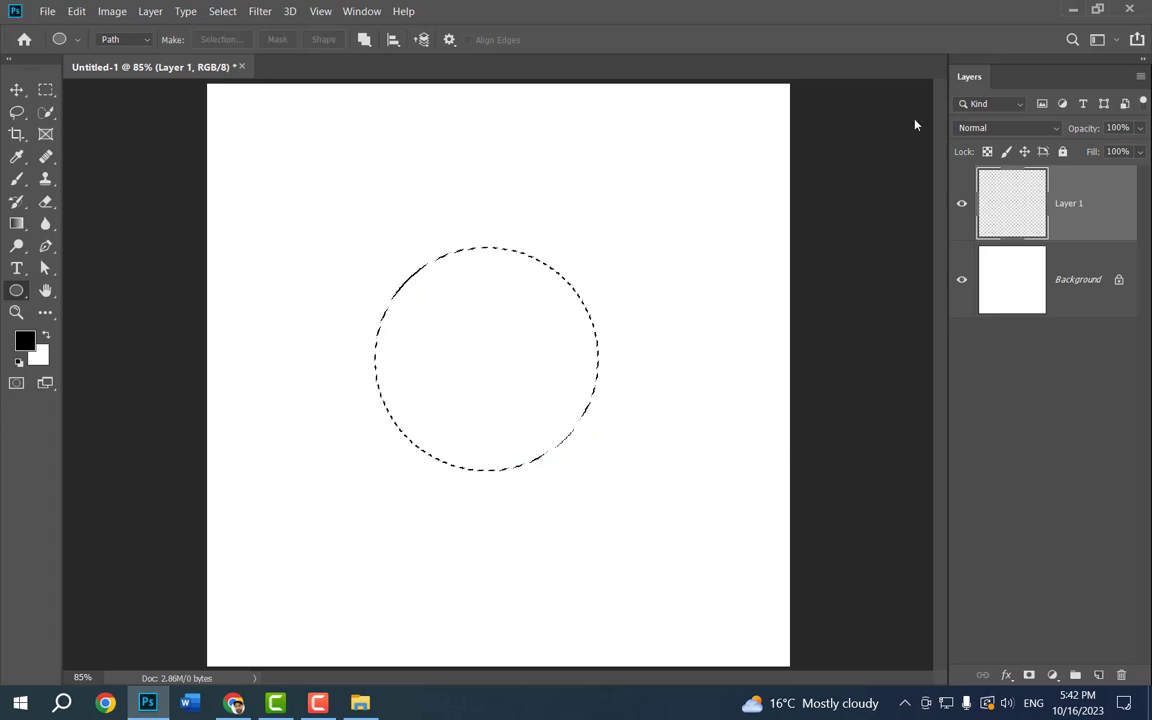
- Make a work path from the circular selection with a tolerance of 1.0 pixels
left_click_drag(45, 112, 100, 104)
right_click(475, 311)
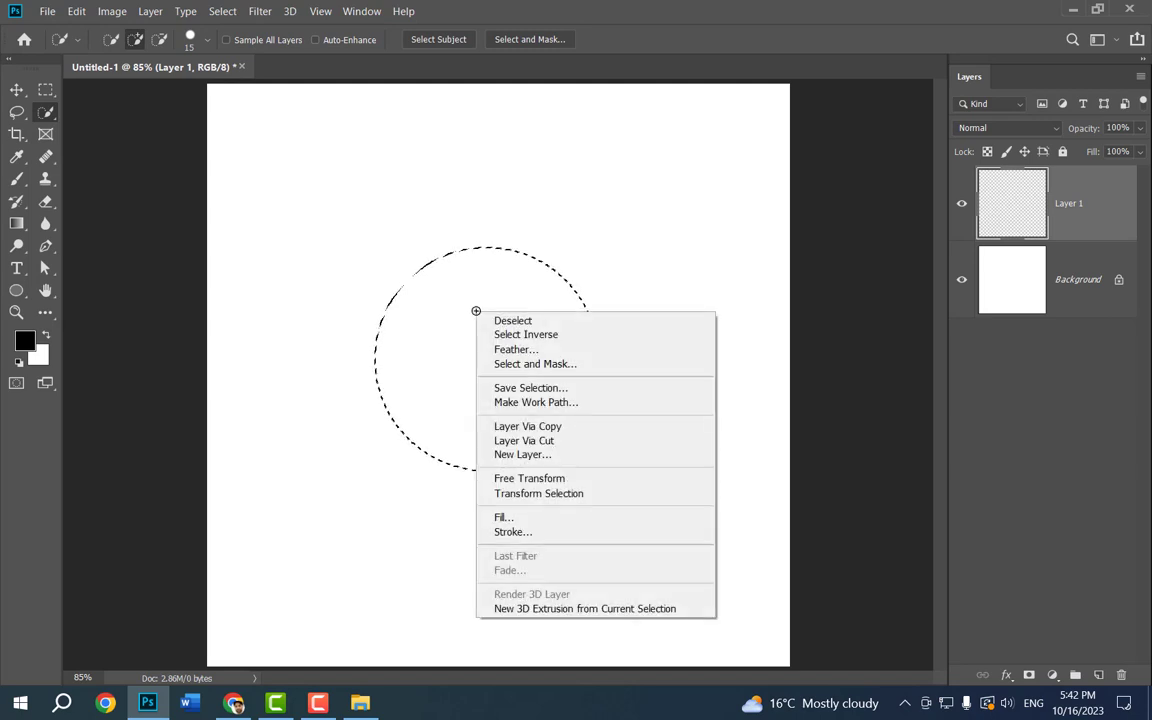
left_click(538, 403)
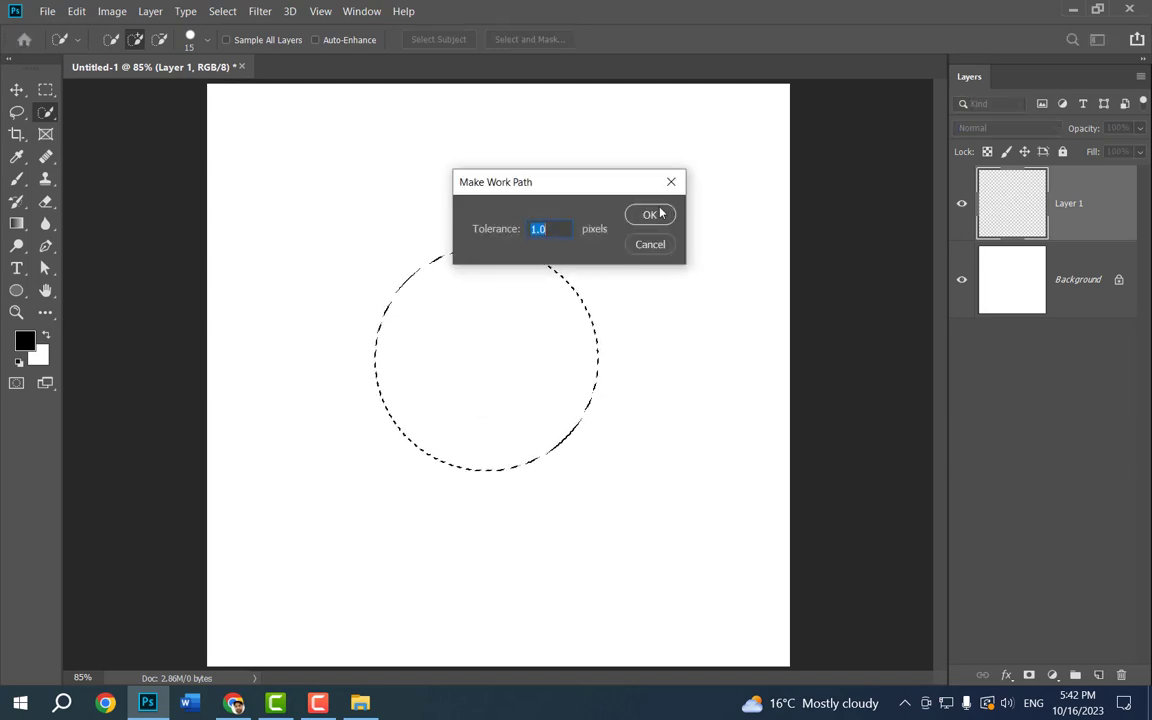
left_click(649, 214)
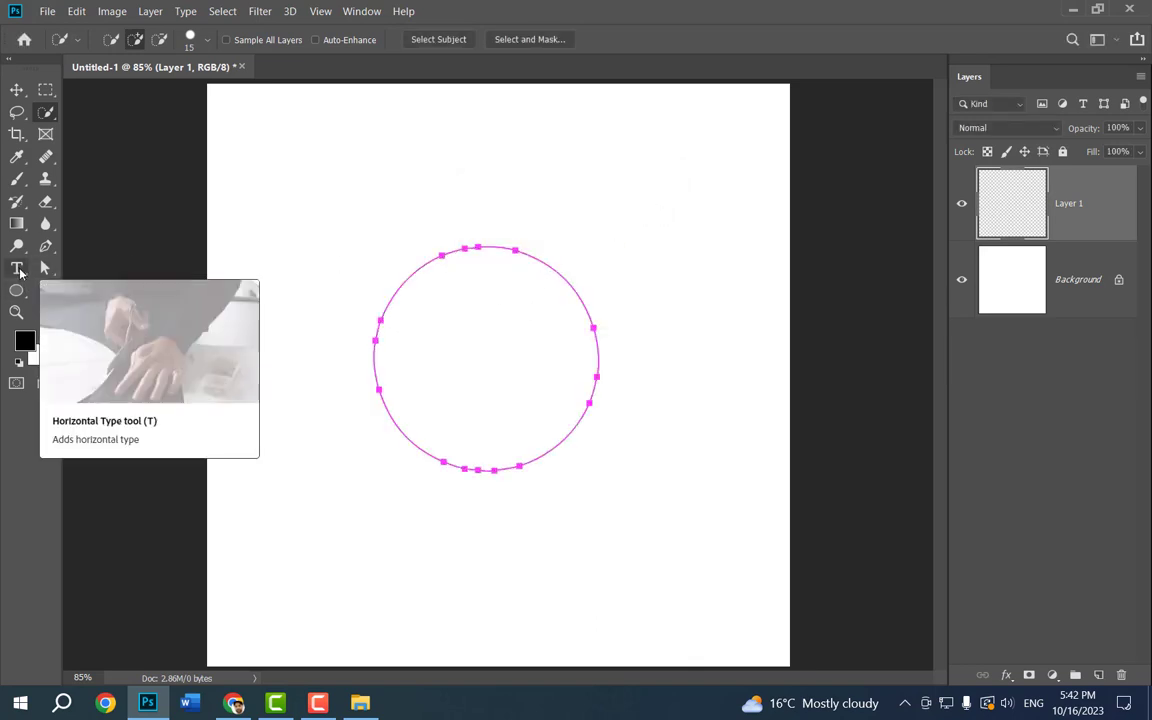
- Replace the placeholder text along the circular work path with "The Hawks Academuy" and commit the text
left_click(18, 270)
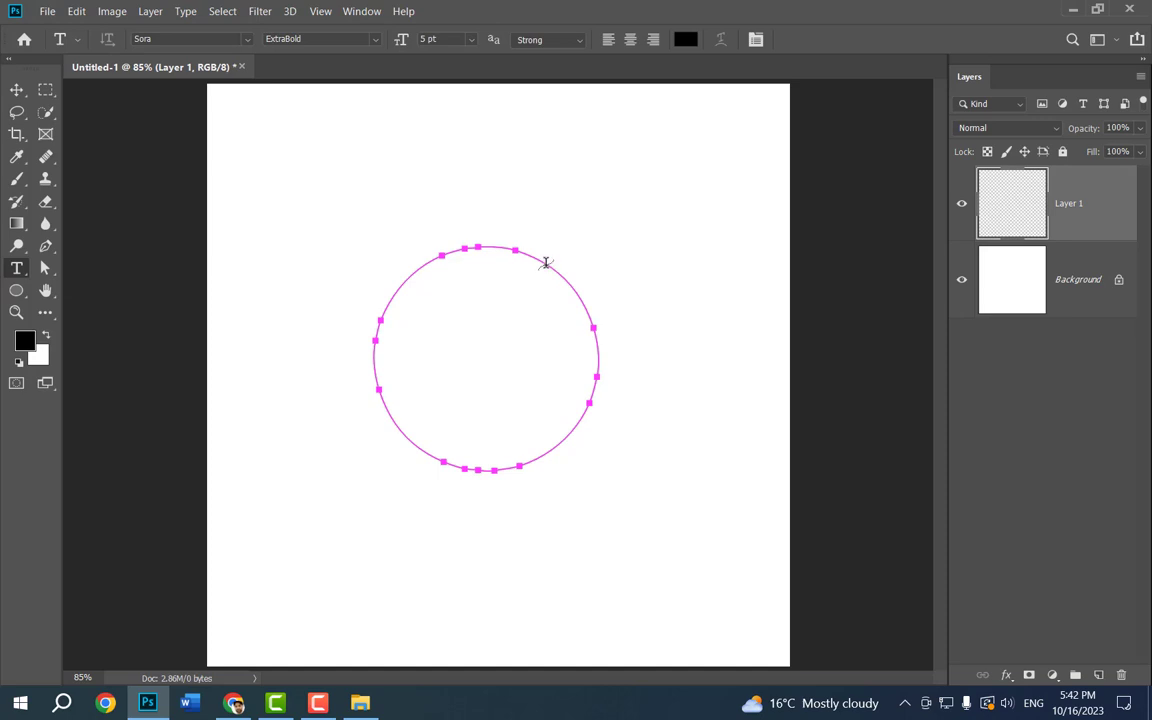
left_click(546, 263)
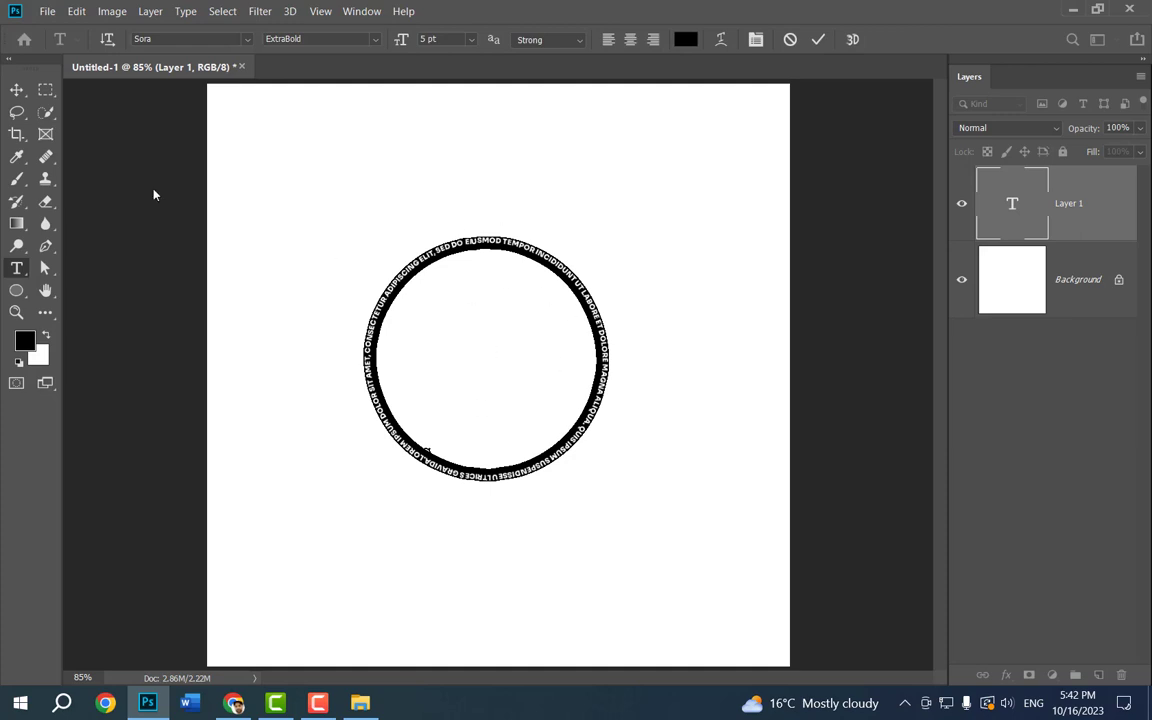
left_click(494, 270)
type("HAYNE")
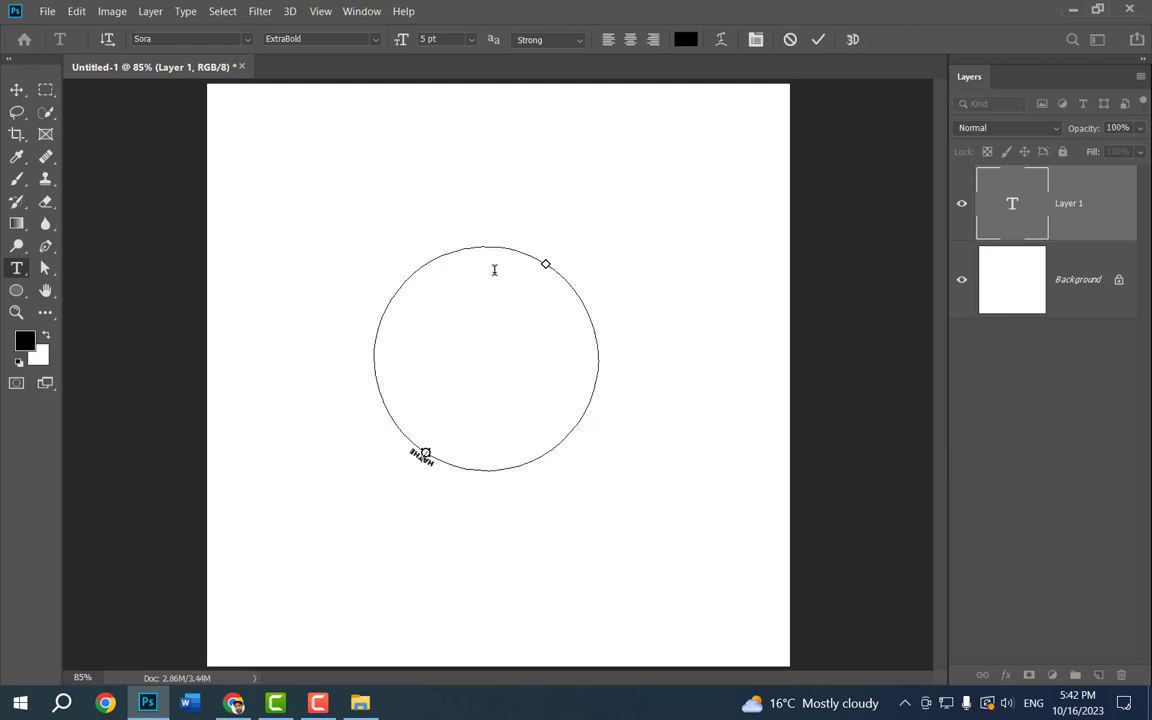
type("WKS ACADEMY")
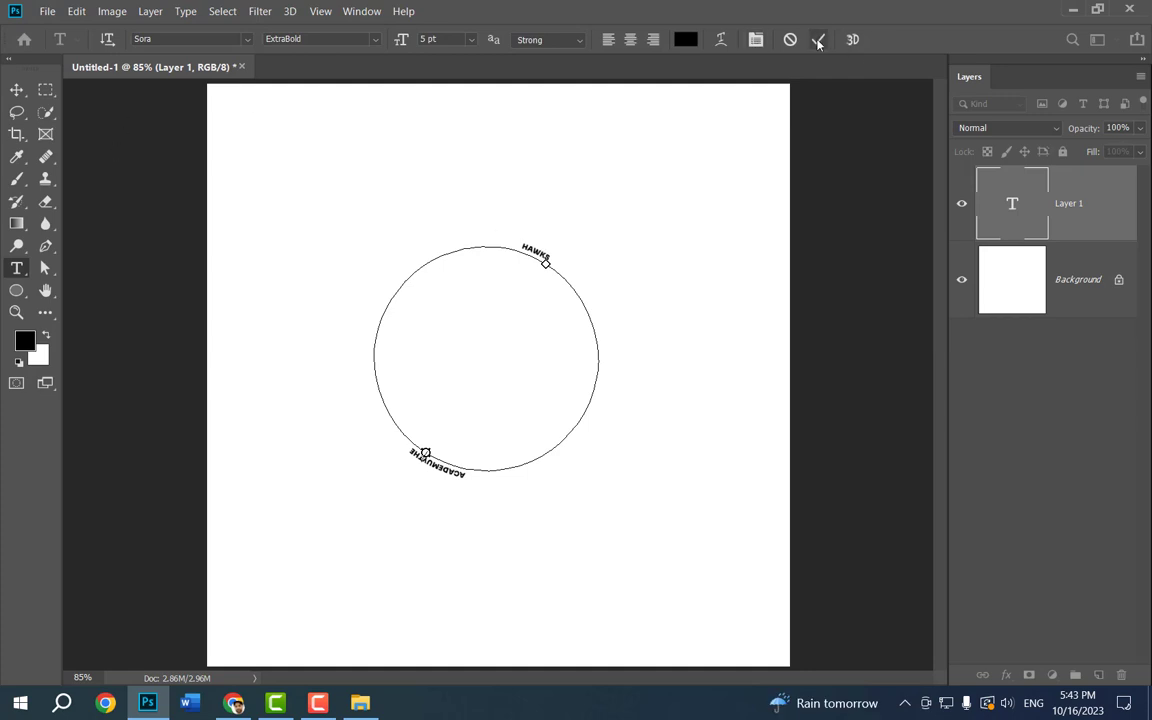
key("ctrl+Return")
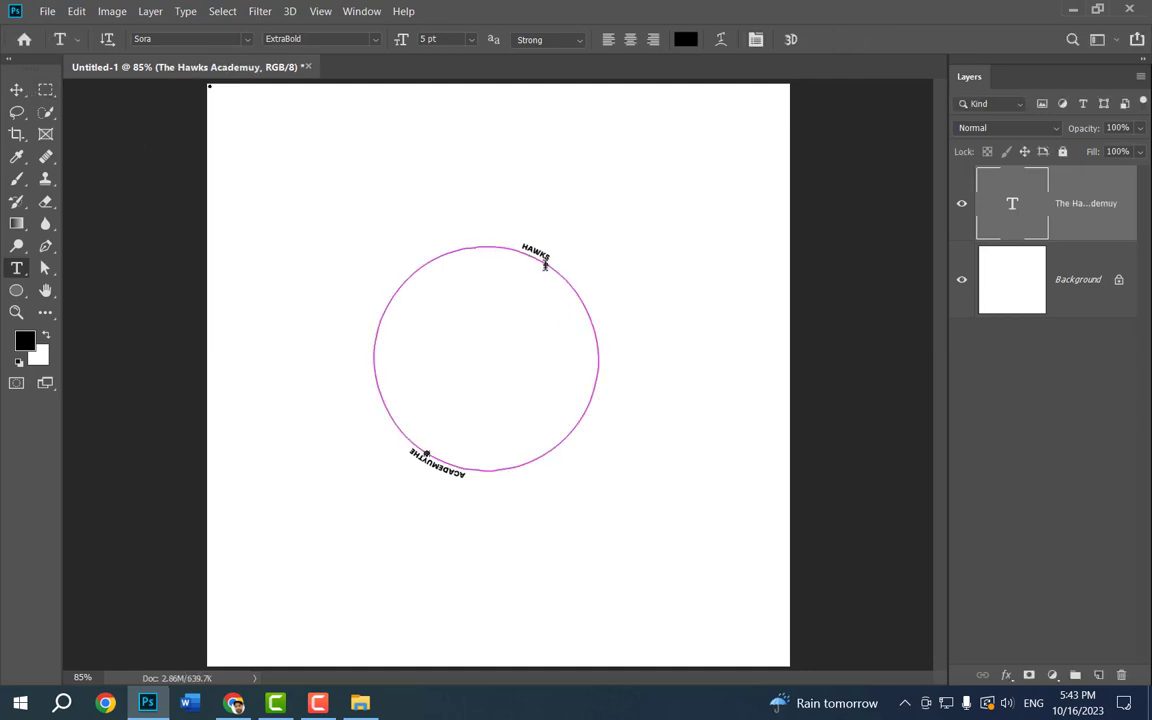
- Undo the circular text and the work path, going back to the circular selection
scroll(413, 410, "up", 4)
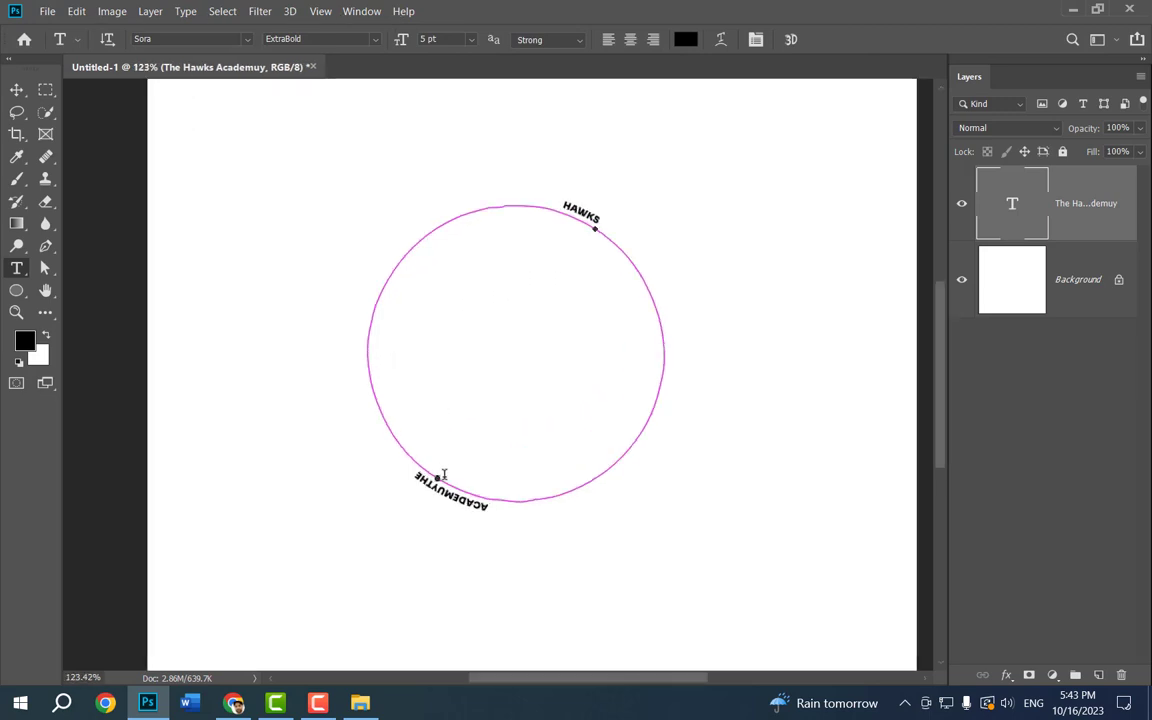
scroll(495, 528, "up", 5)
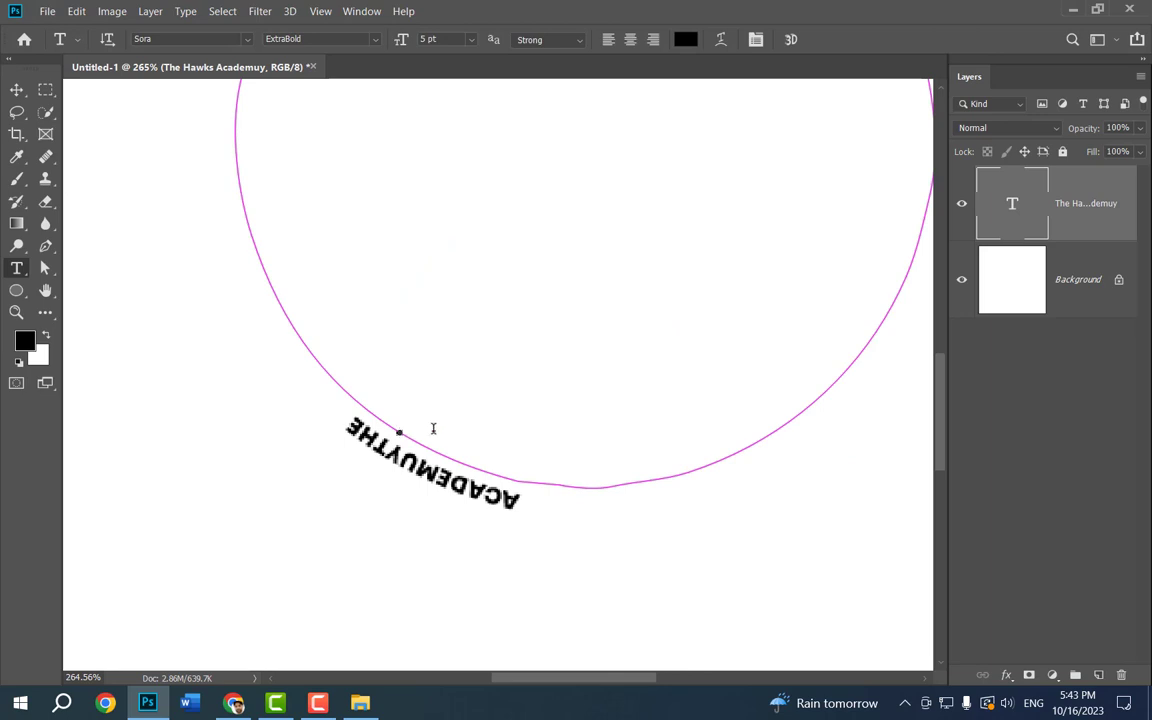
scroll(433, 428, "down", 5)
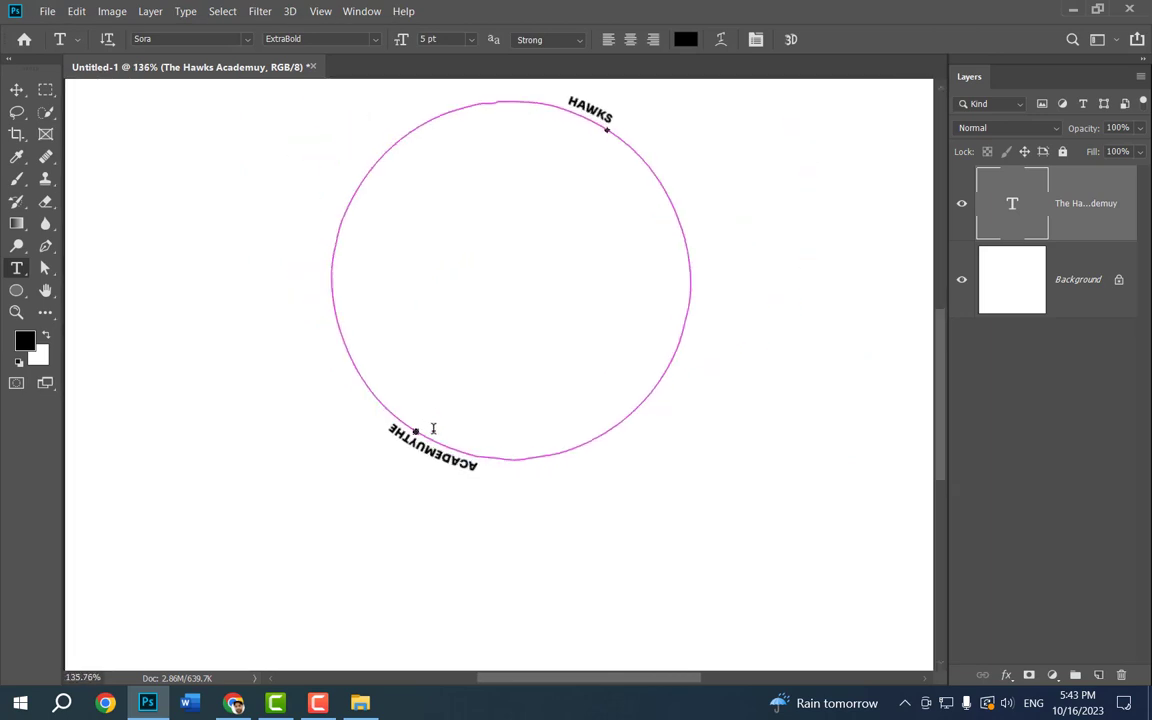
scroll(433, 428, "up", 2)
scroll(433, 428, "down", 4)
scroll(433, 428, "up", 2)
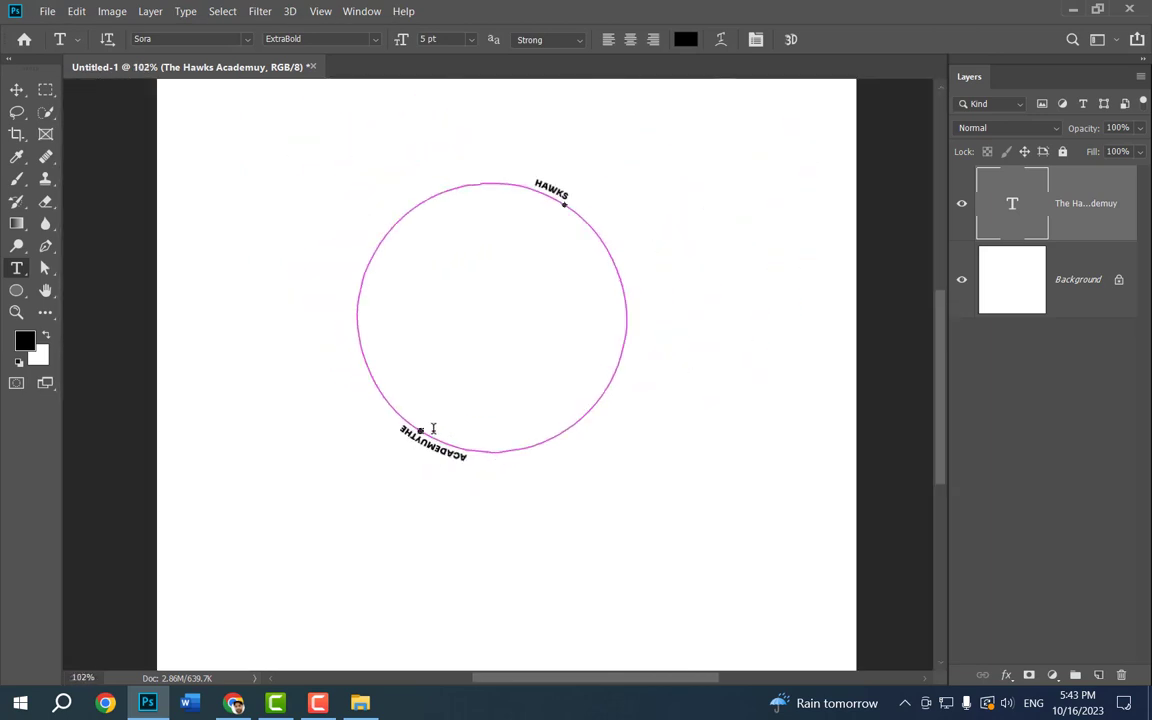
key("ctrl+z")
key("ctrl+z")
key("ctrl+z")
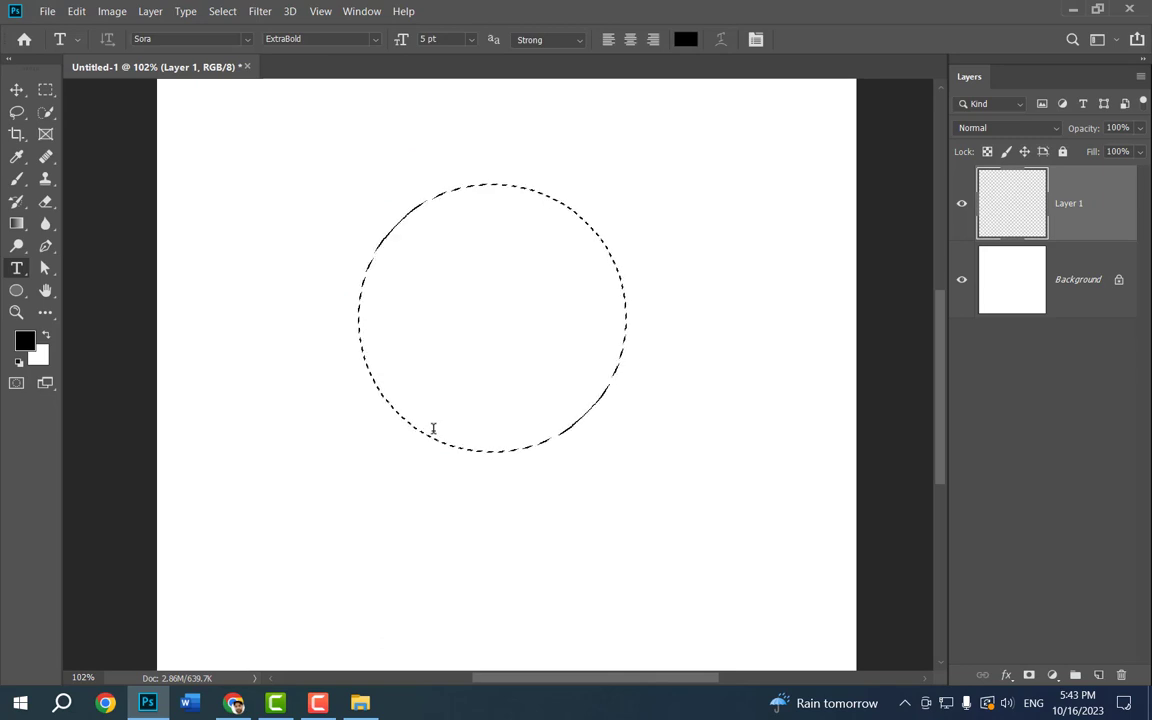
- Make a work path from the circular selection using the Quick Selection tool
left_click(46, 112)
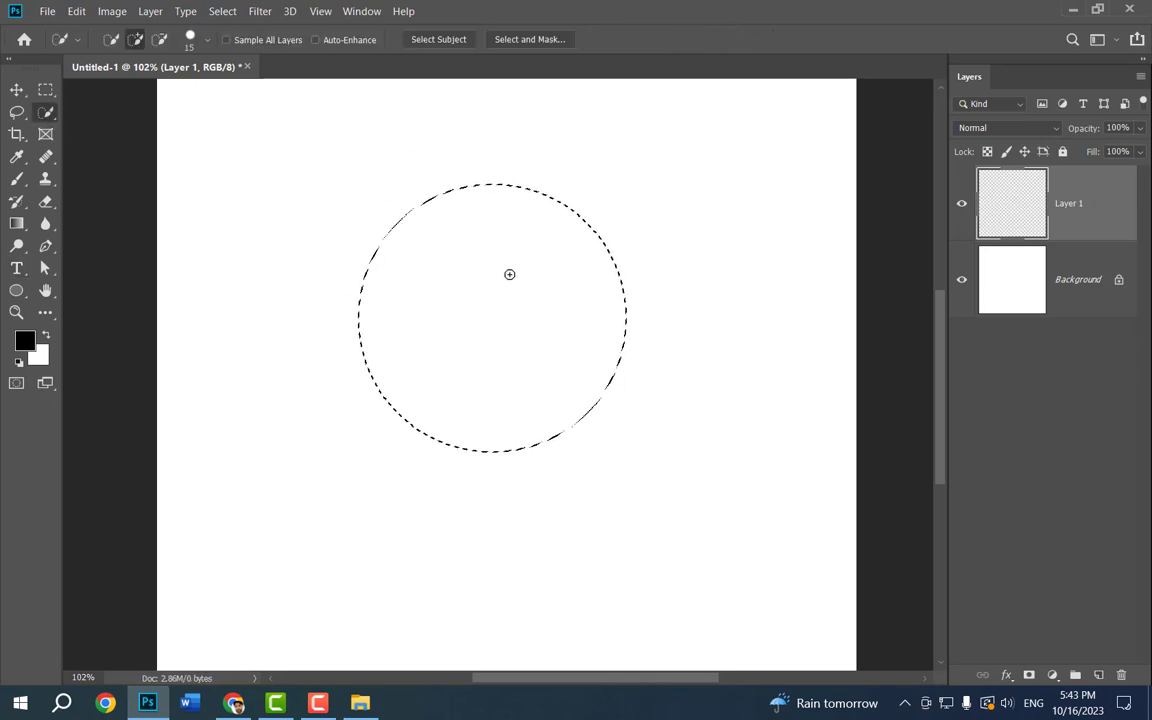
right_click(509, 274)
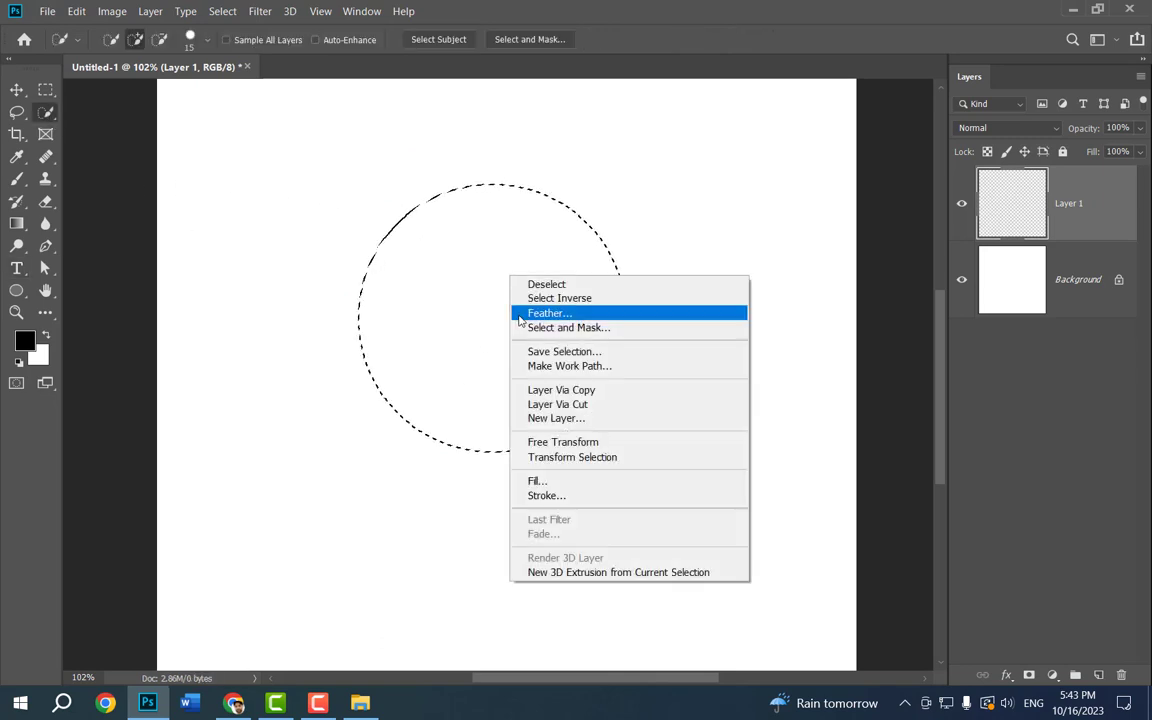
left_click(583, 366)
left_click(648, 213)
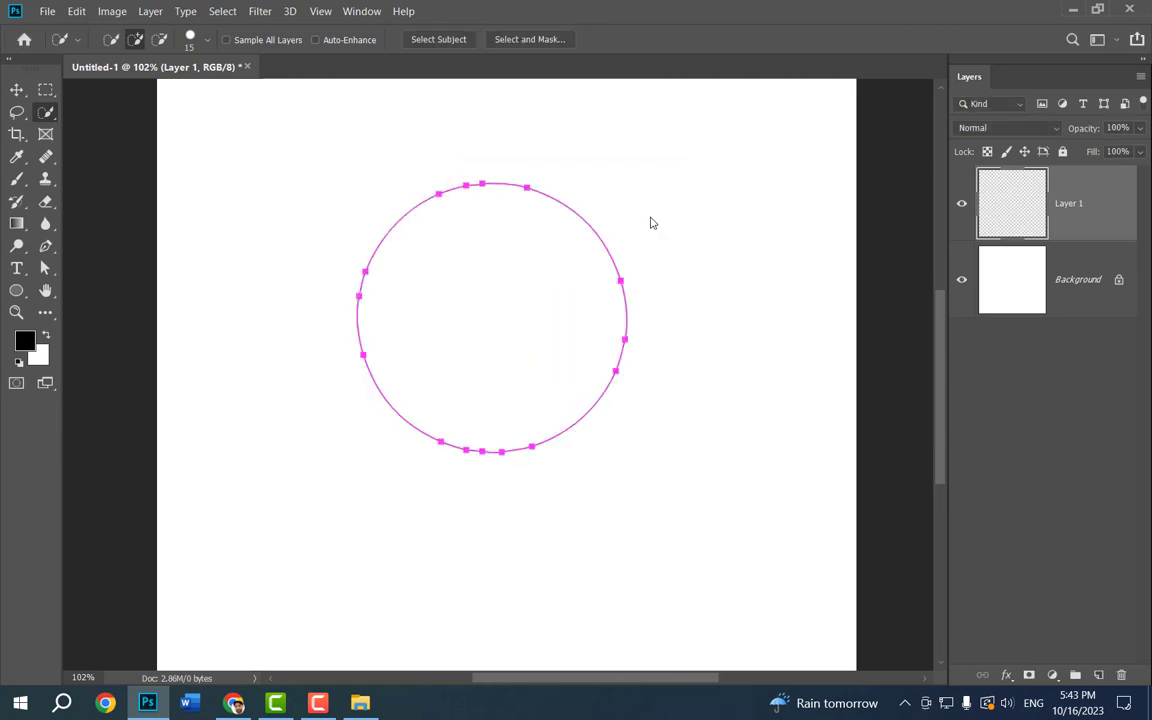
- Start horizontal type on the circular work path and enlarge its placeholder text to 18 pt
left_click(16, 268)
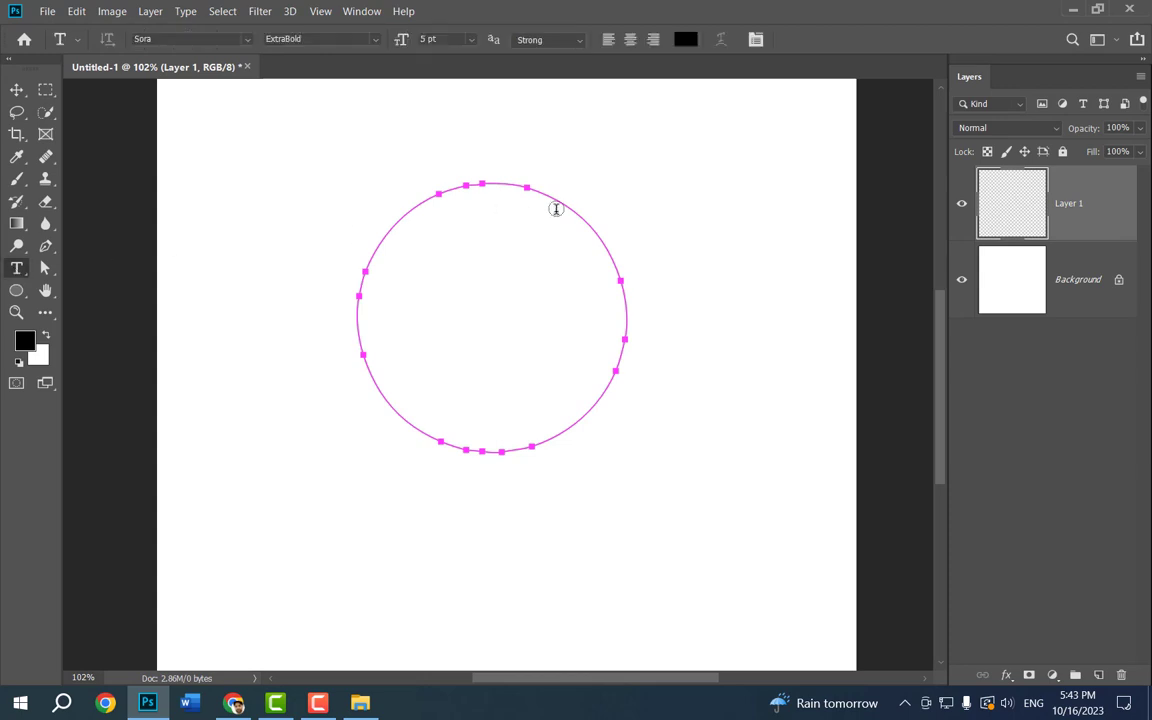
left_click(548, 197)
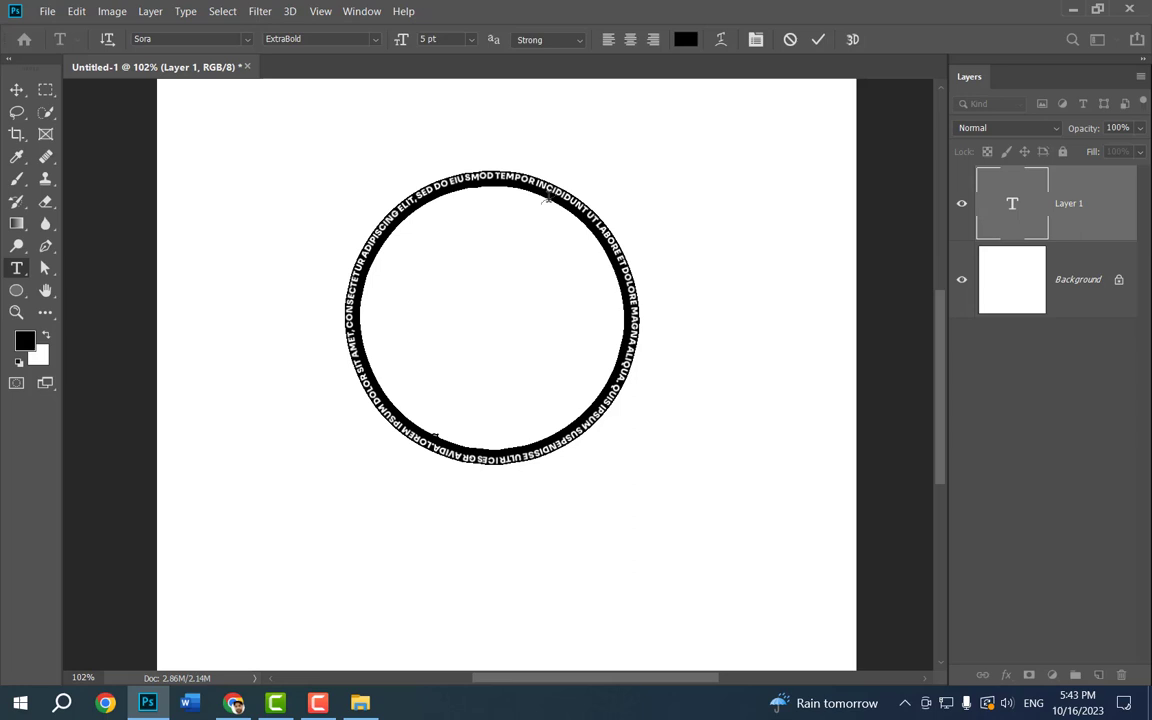
key("ctrl+shift+period")
key("ctrl+shift+period")
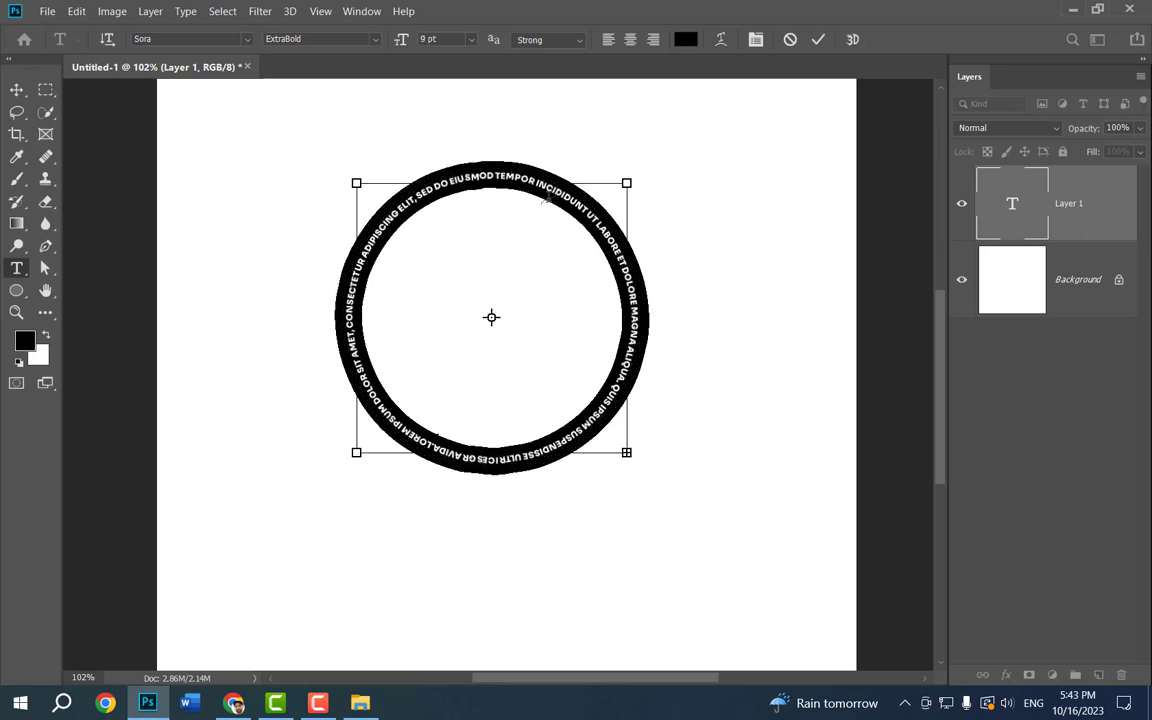
key("ctrl+shift+period")
key("ctrl+shift+period")
key("ctrl+shift+period")
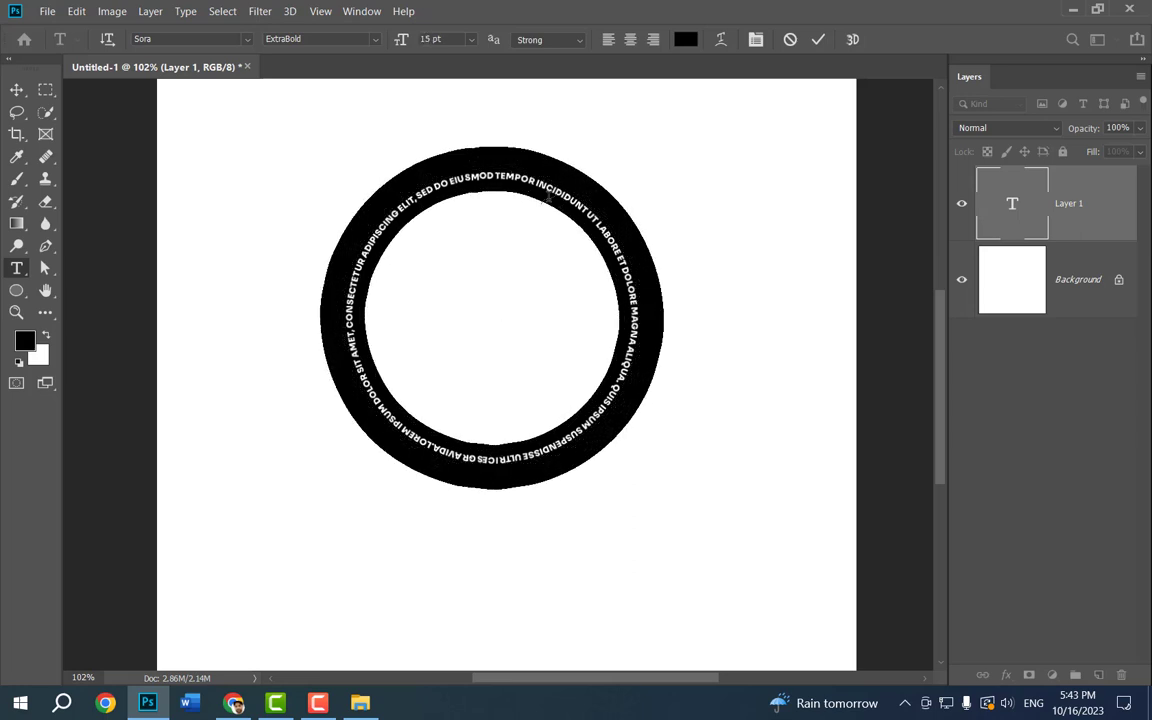
key("ctrl+shift+period")
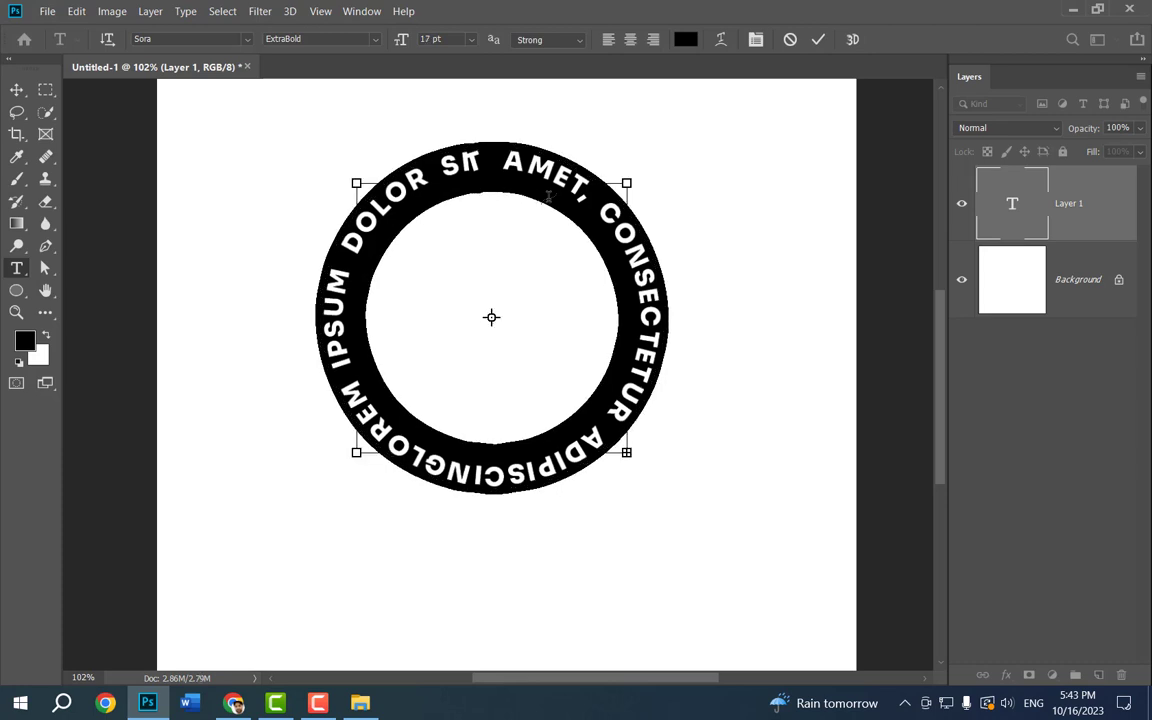
- Replace the word DOLOR in the circular text with SUPER, and replace the whole first line with SUPER
triple_click(550, 160)
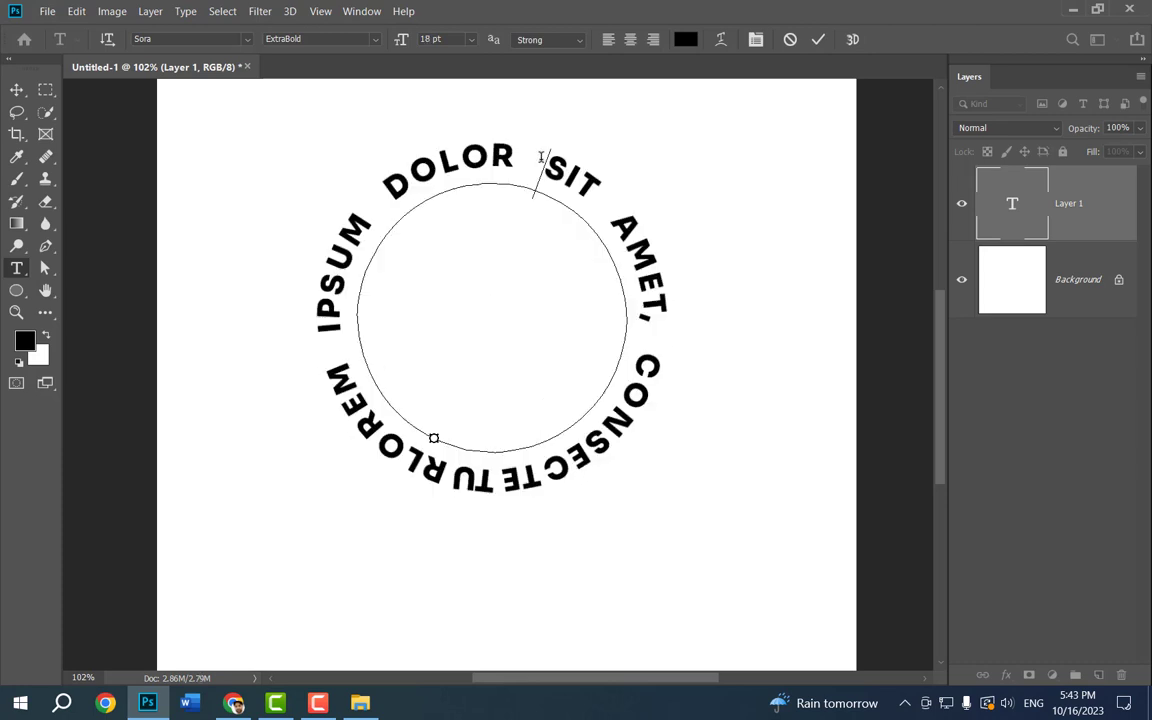
left_click(562, 160)
double_click(562, 160)
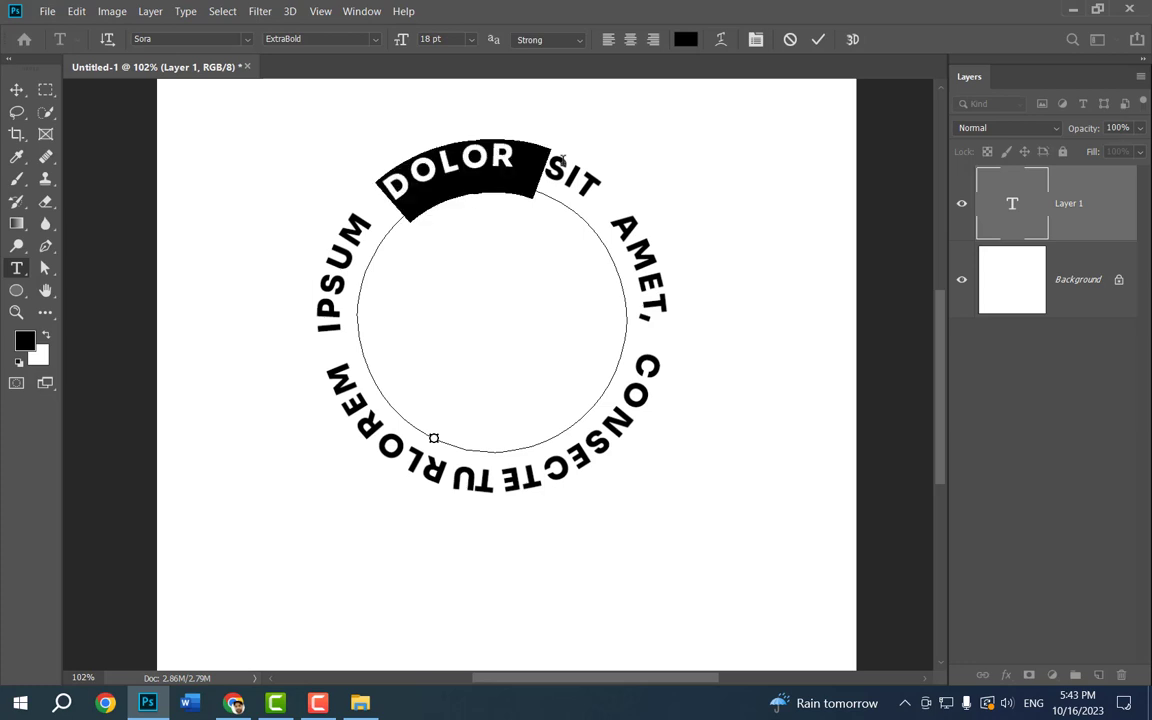
left_click(563, 160)
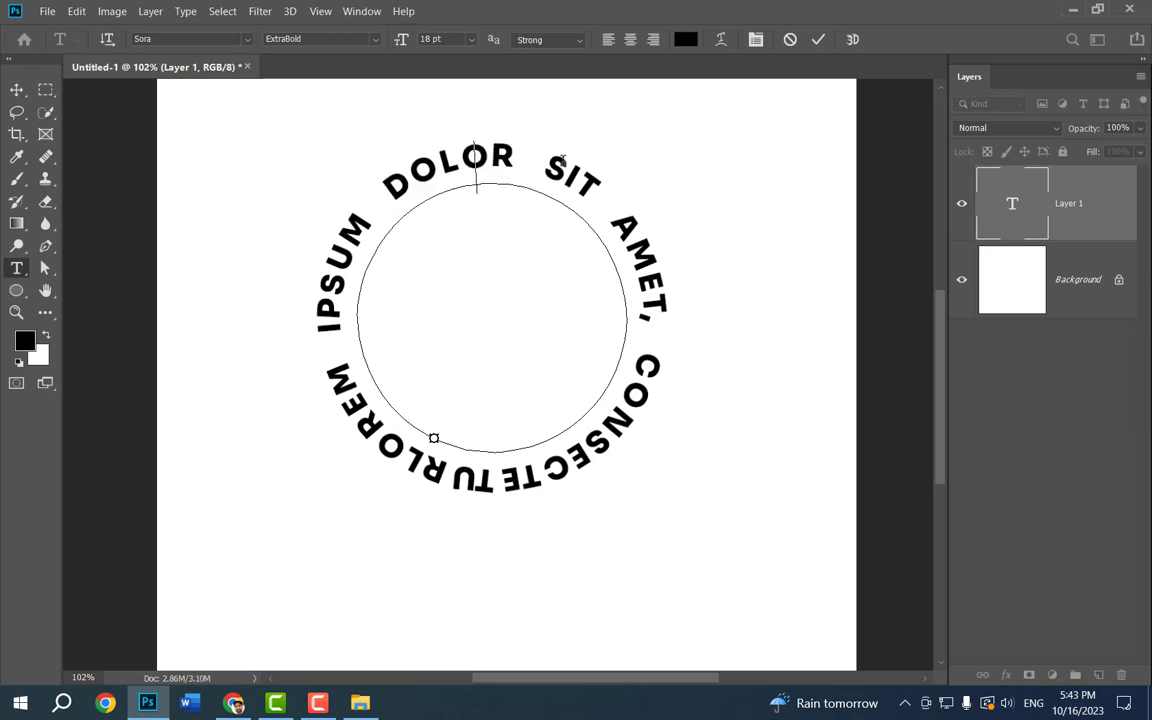
double_click(562, 160)
type("SUPER")
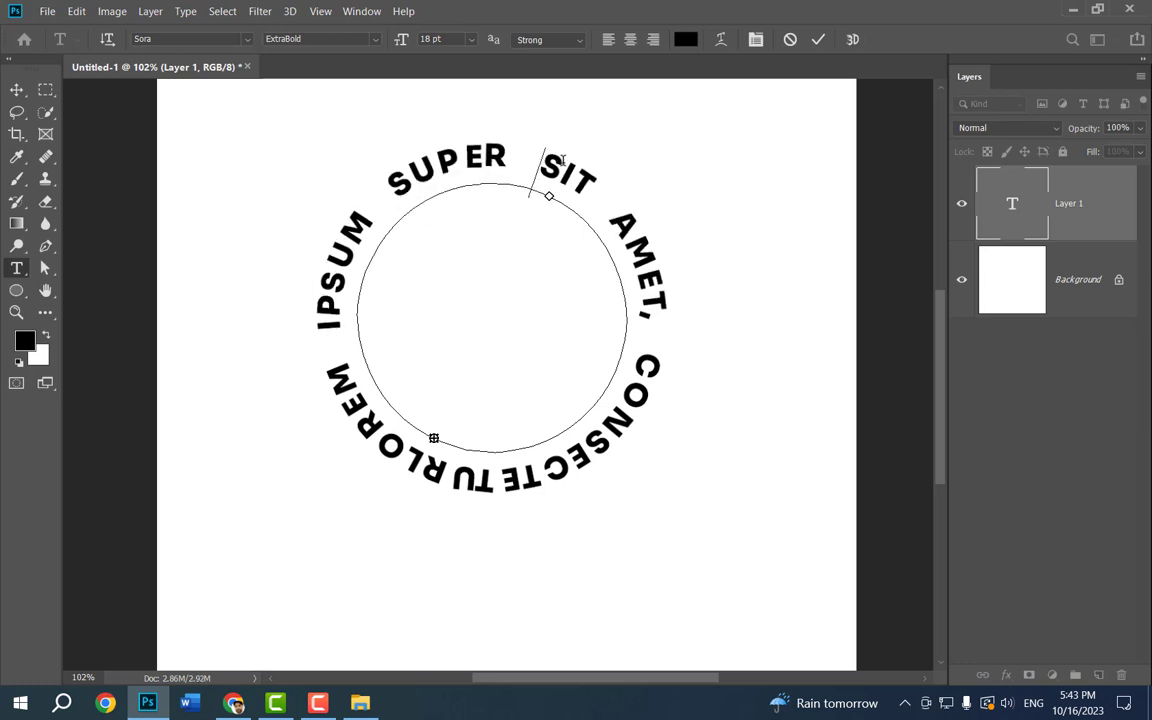
triple_click(560, 162)
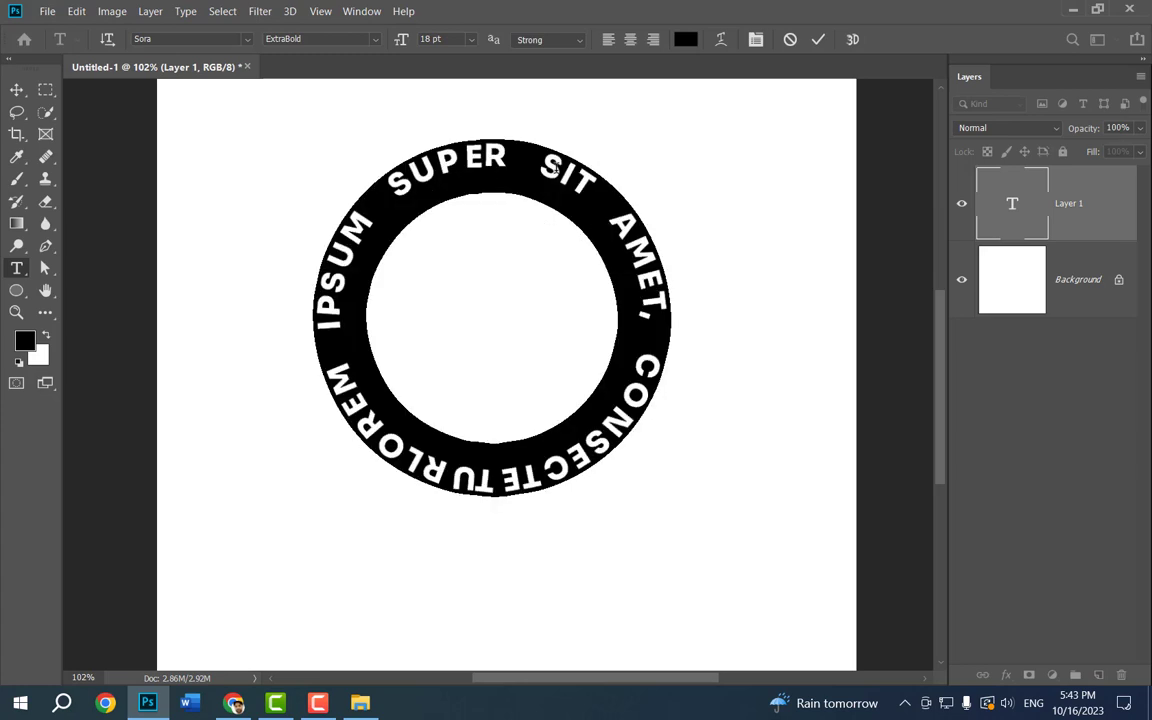
type("SUPER ADIPISCING ELIT, SED DO EIUSMOD TEMPO")
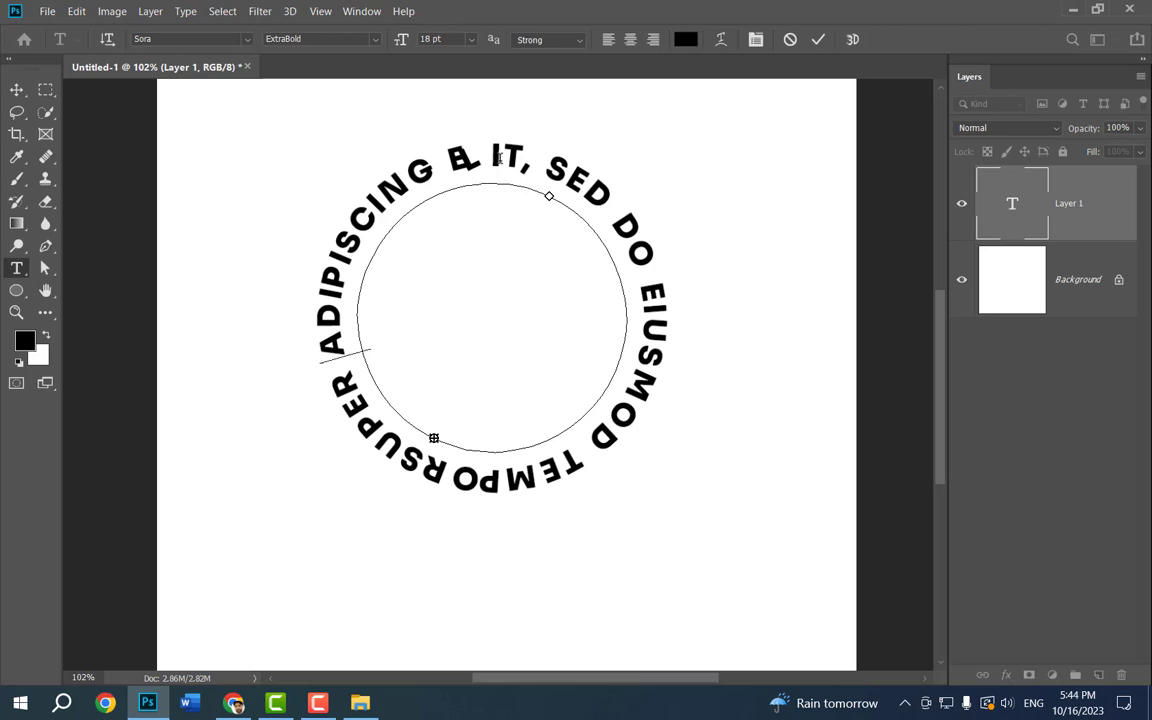
- Delete the following placeholder lines from the circular text, along with the word SUSPENDISSE
left_click(441, 171, "shift")
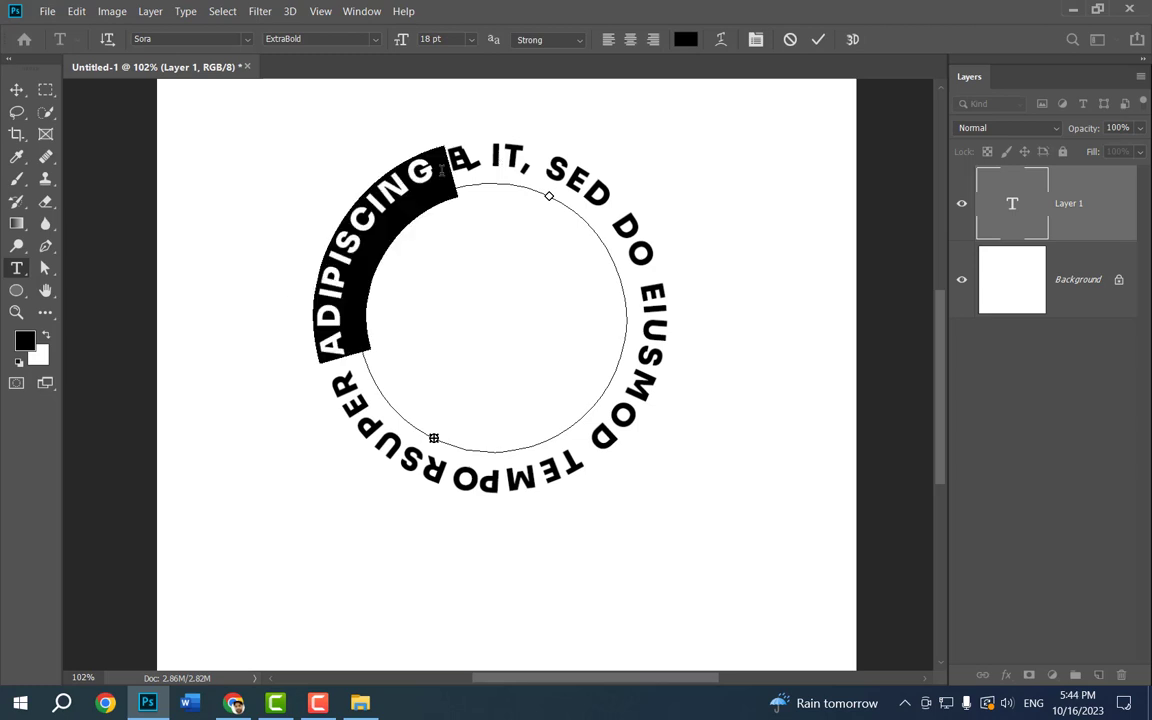
triple_click(473, 164)
double_click(472, 163)
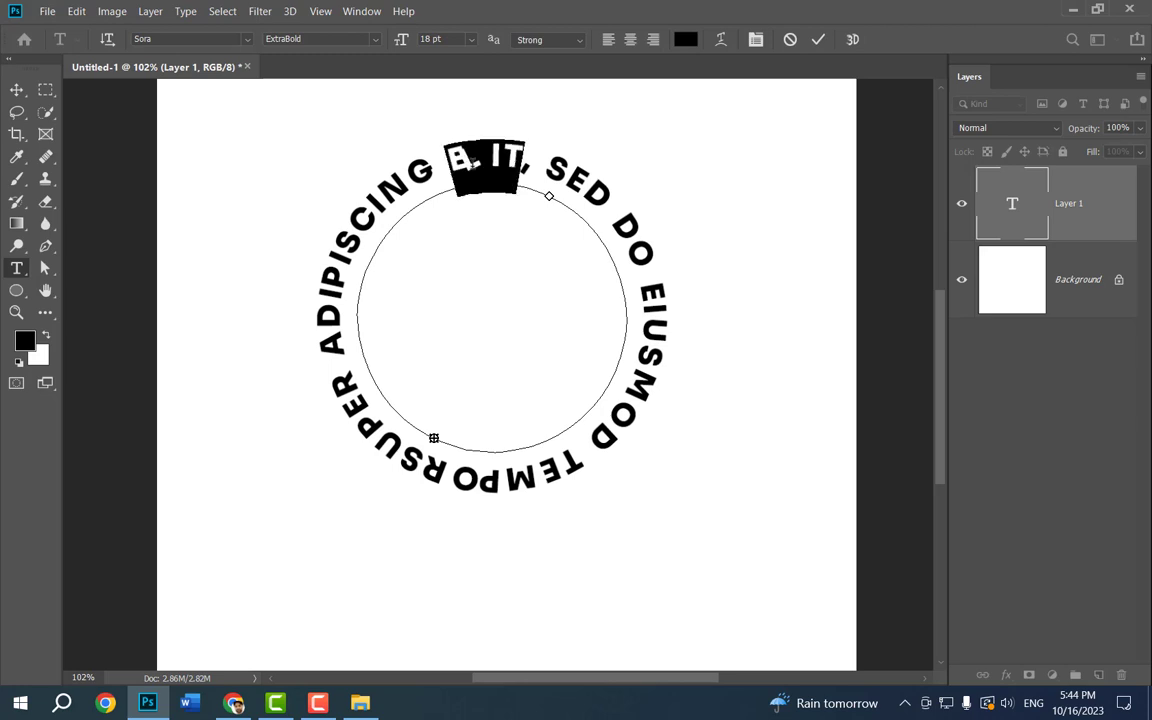
triple_click(470, 163)
triple_click(471, 163)
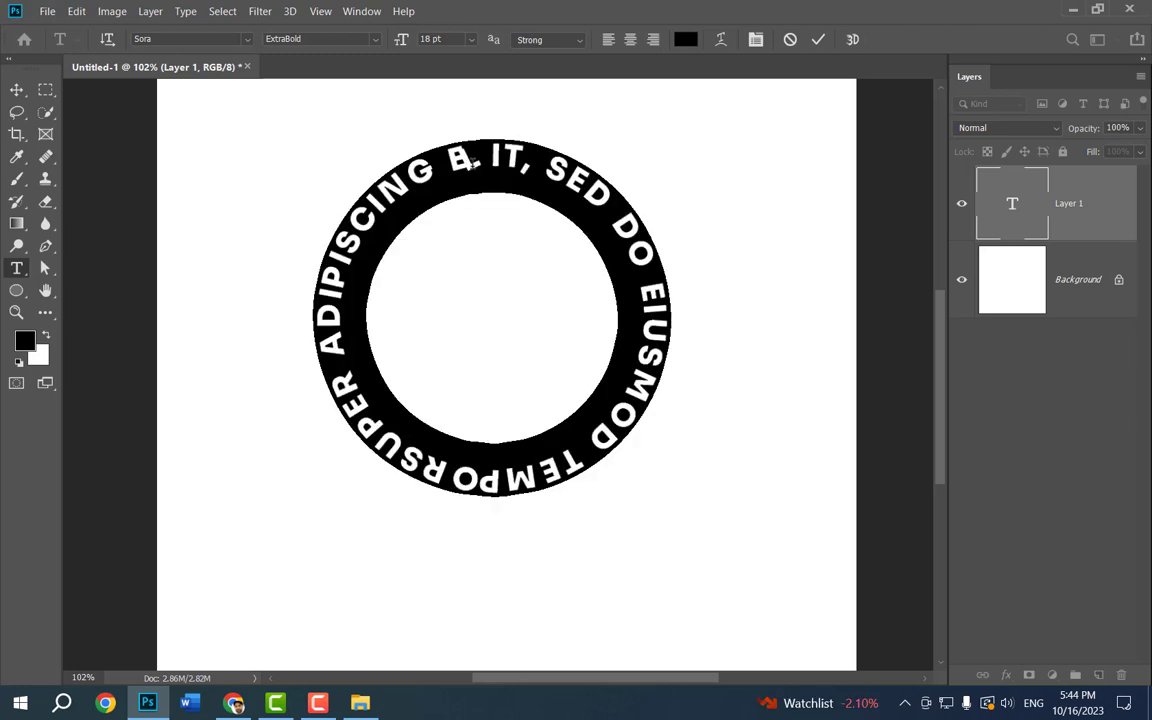
key("BackSpace")
triple_click(472, 163)
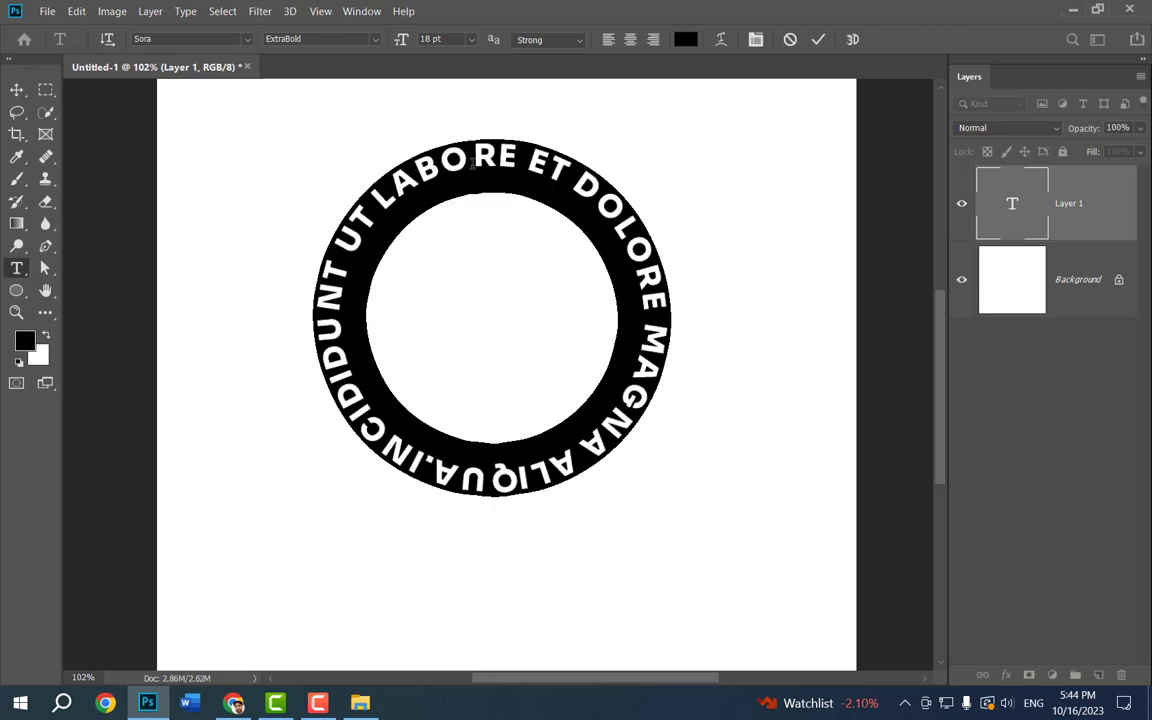
type("QUIS IPSUM SUSPENDISSE ULTRICES GRAVIDA. RISUS")
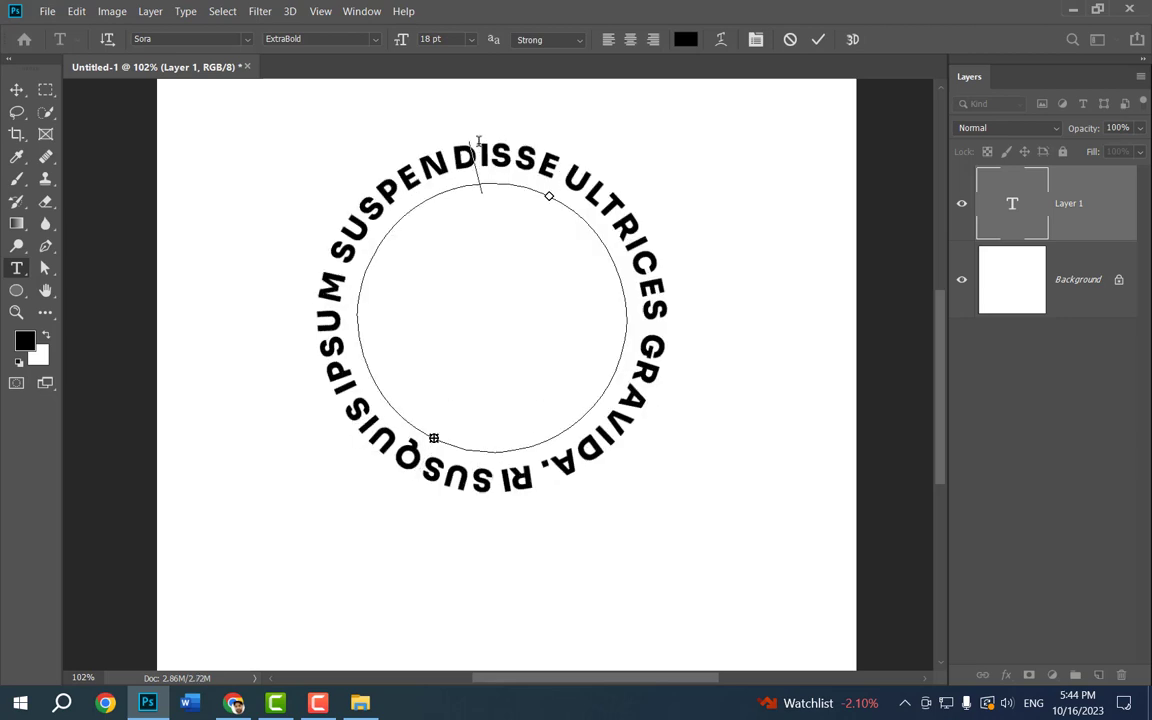
double_click(478, 141)
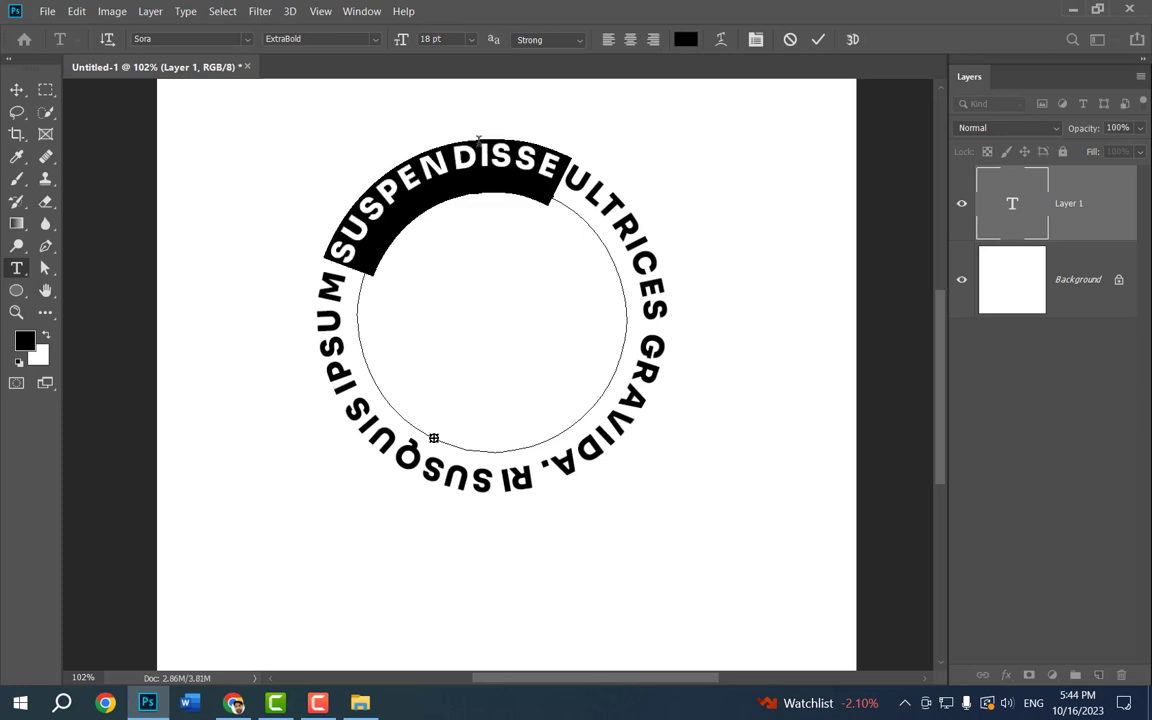
key("BackSpace")
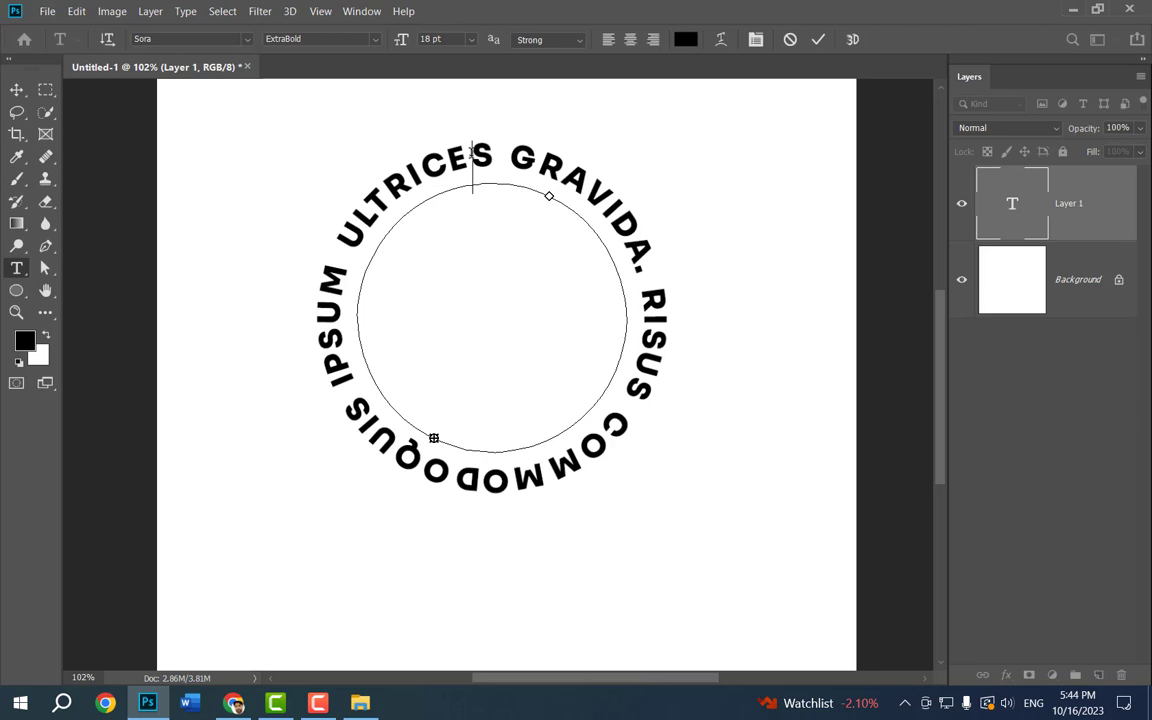
- Replace all of the circular text with SUPER TECH INSTITUTE OF COMPUTER SCIENCES
double_click(472, 150)
double_click(540, 160)
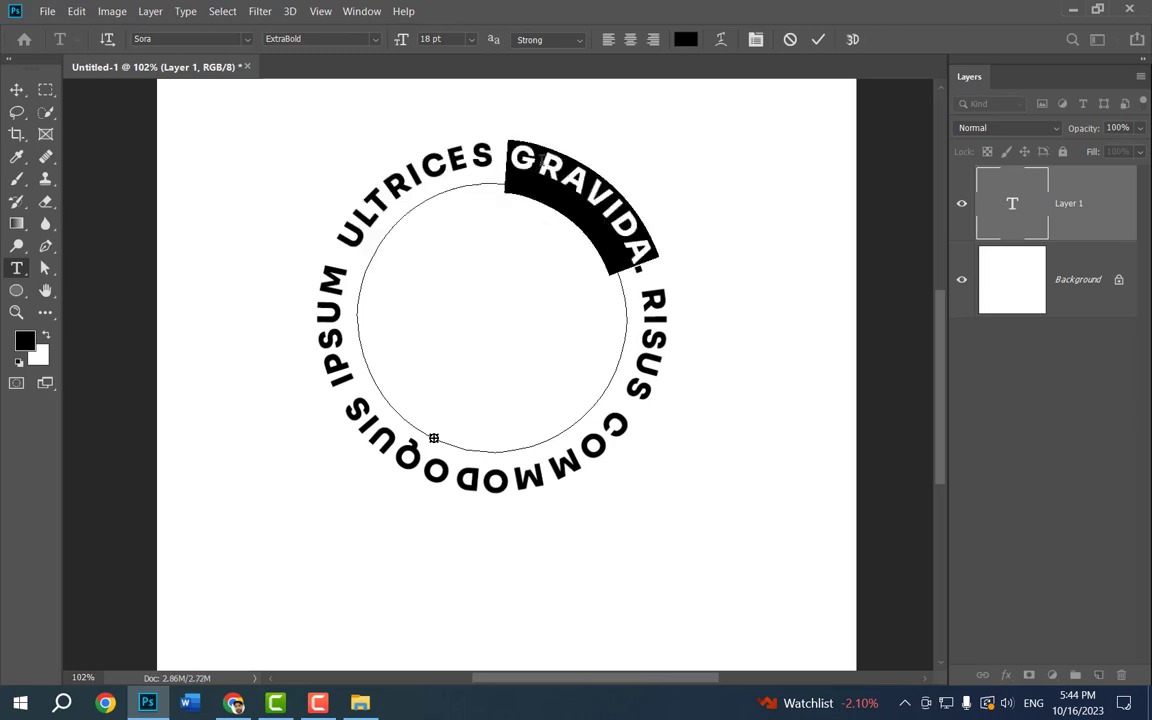
key("ctrl+a")
key("BackSpace")
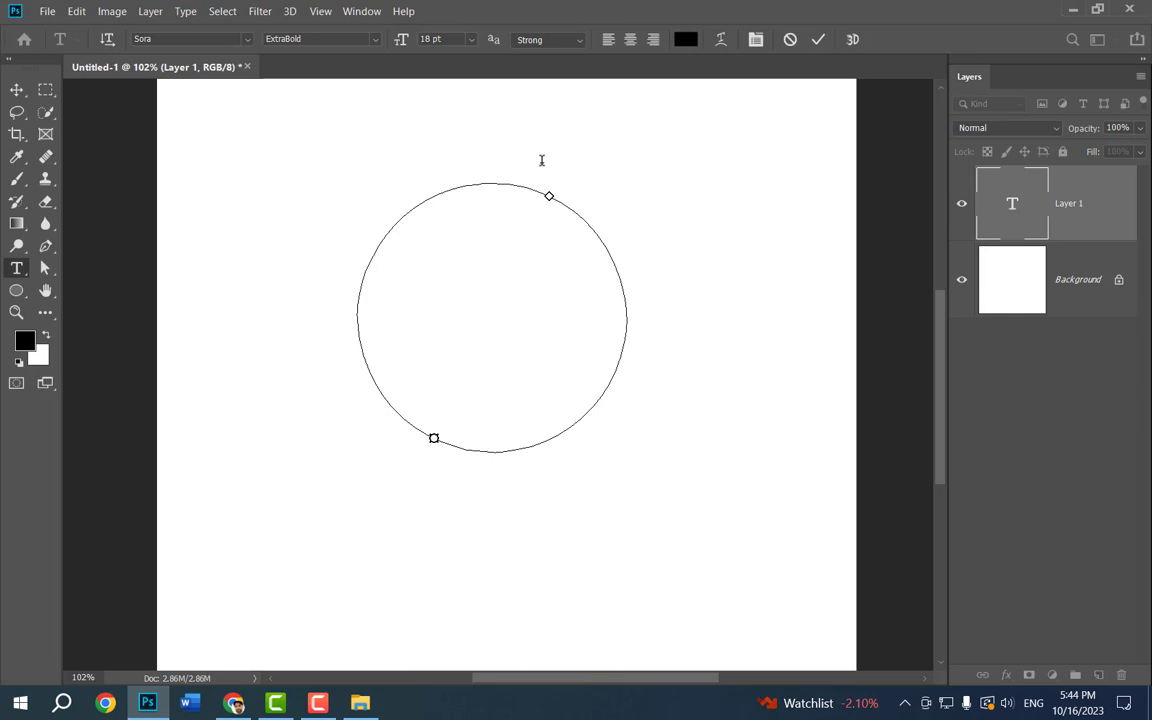
type("SUPER")
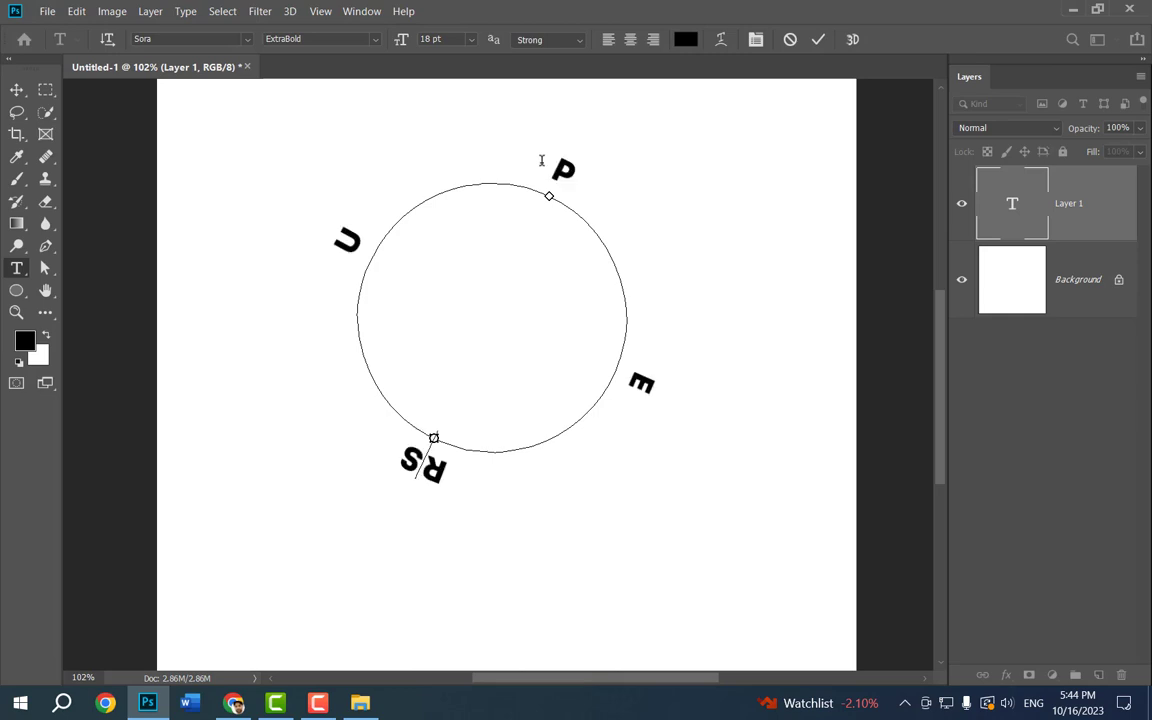
type(" TECH")
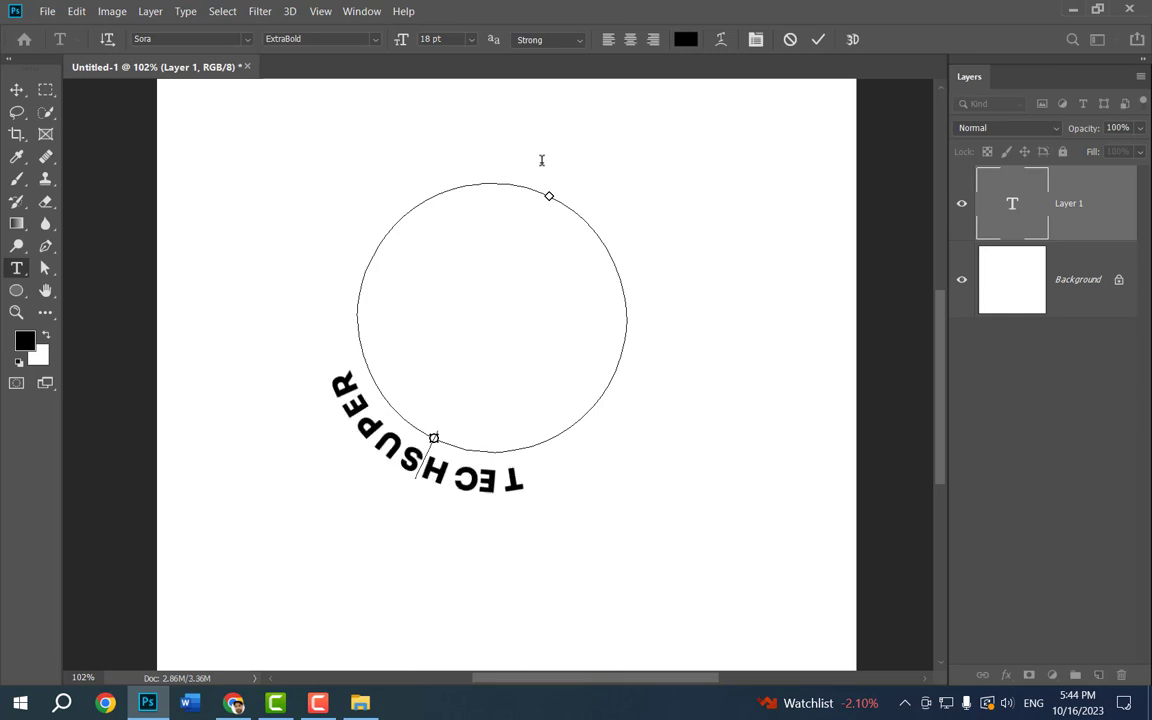
type(" INSTITUTE")
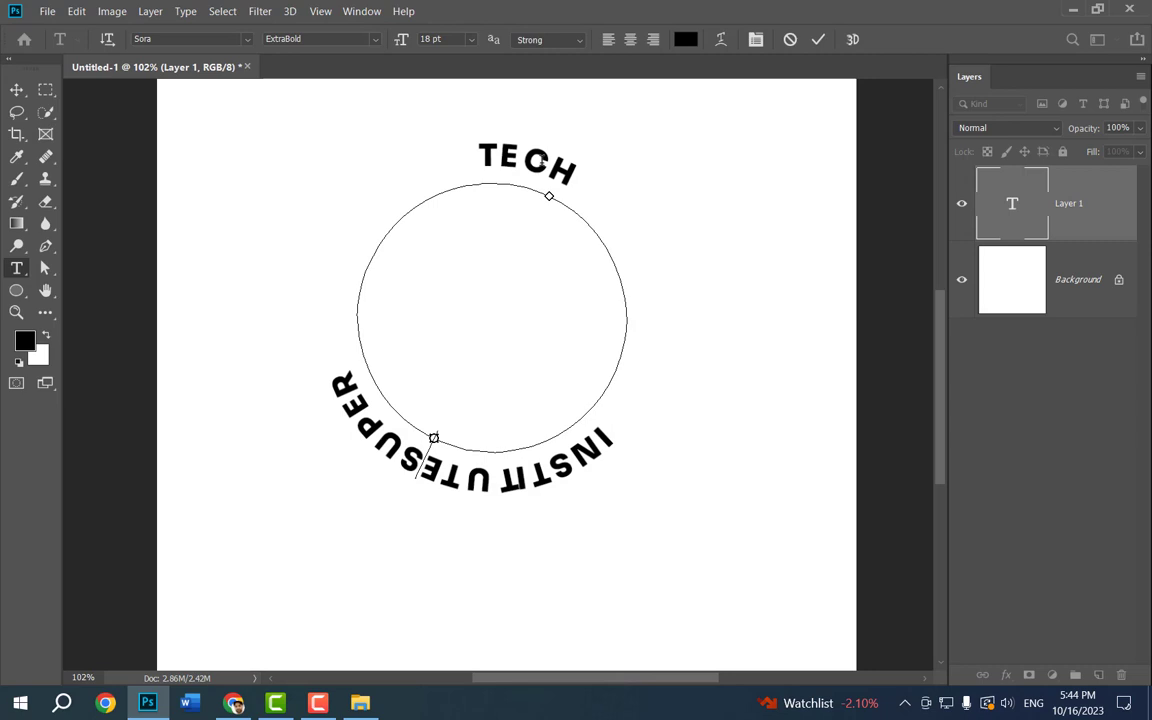
type("OF COMPUTER SCIENCES")
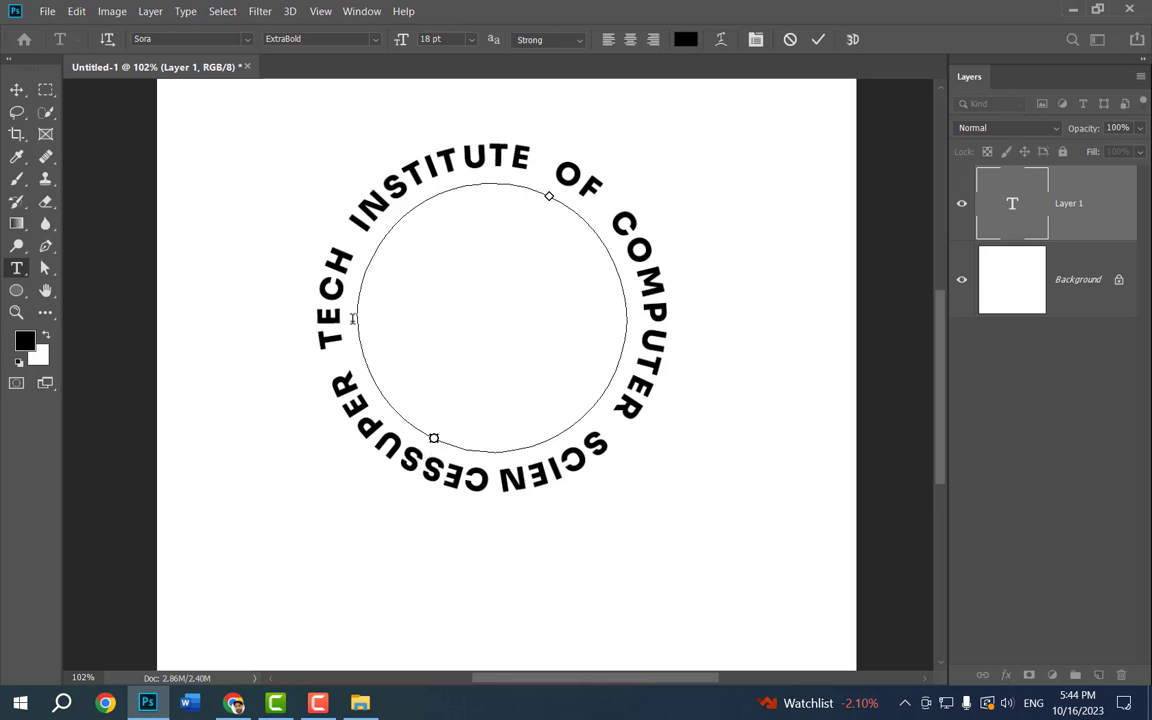
- Adjust the letter spacing of the entire circular text so its letters spread evenly around the circle, and commit the text
triple_click(430, 170)
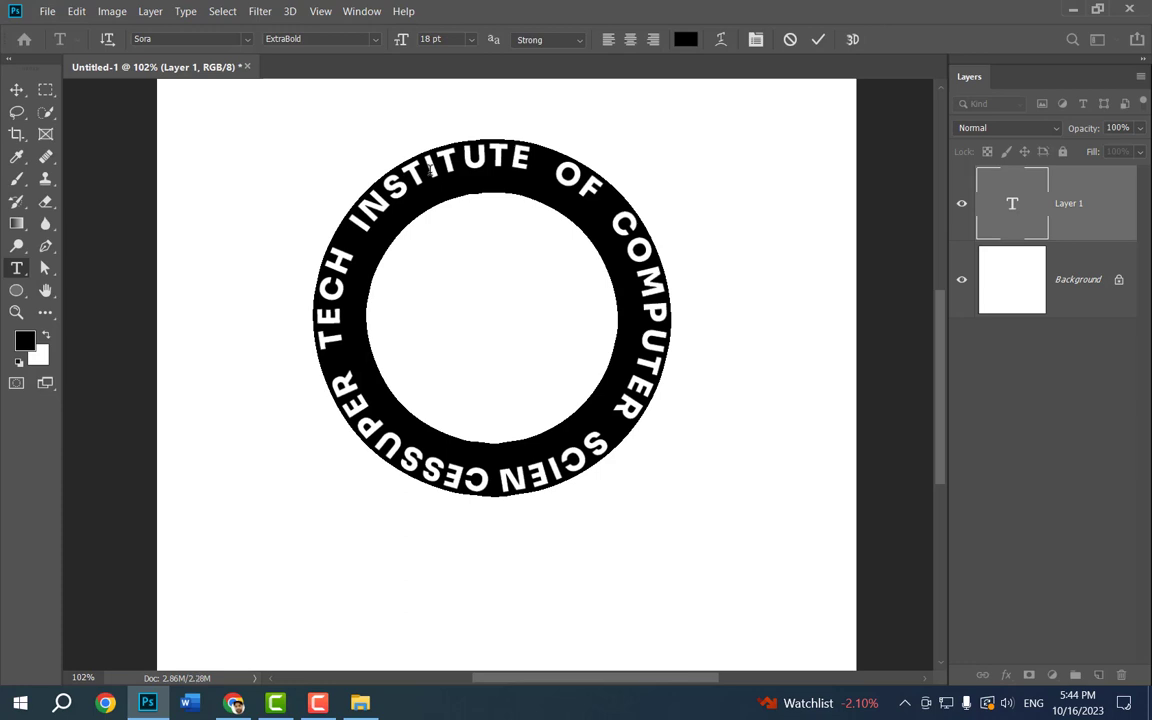
key("alt+Left")
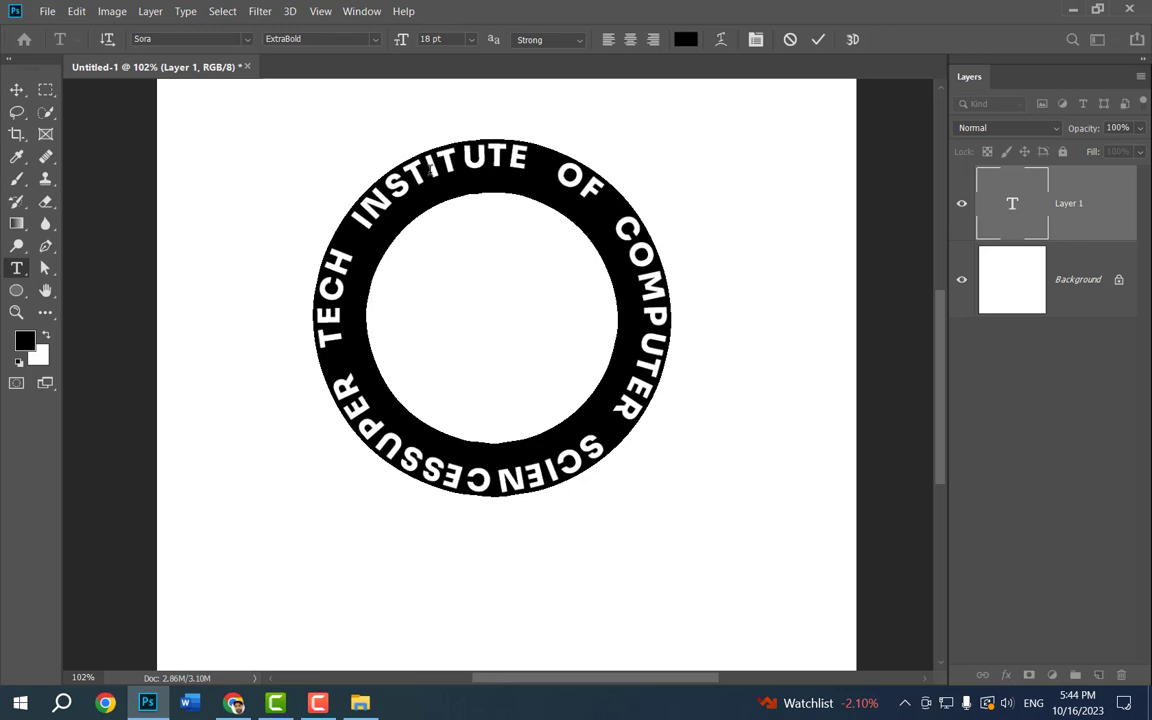
key("alt+Left")
key("alt+Left")
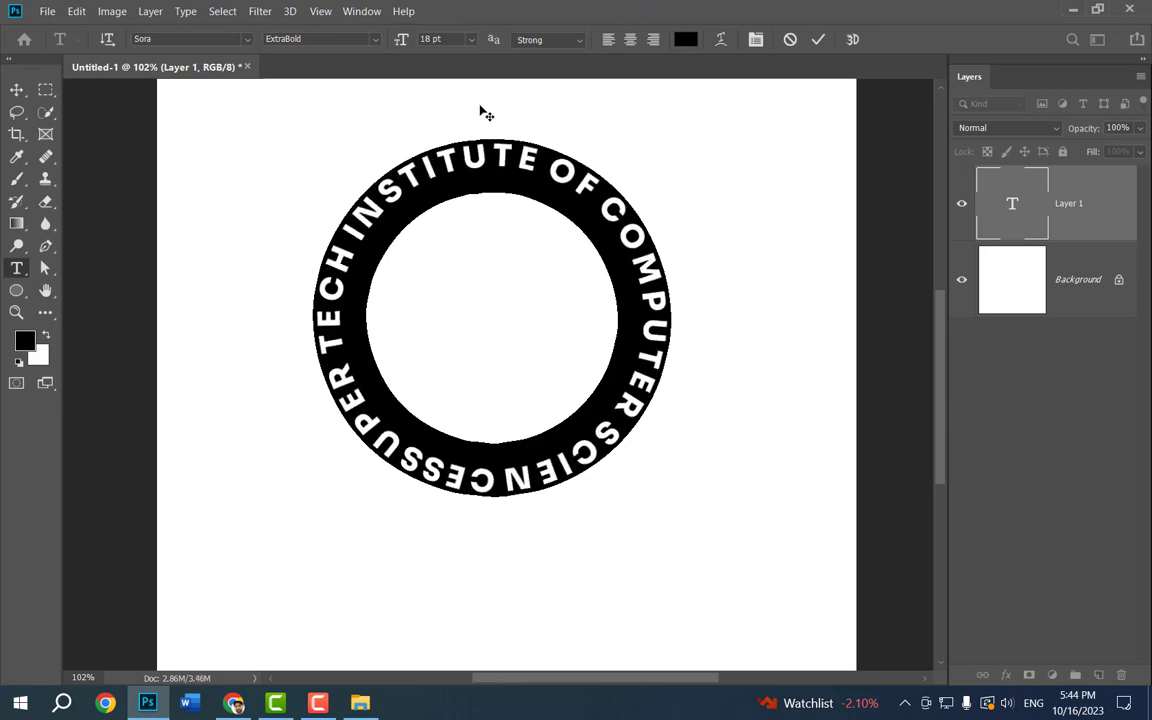
left_click(819, 40)
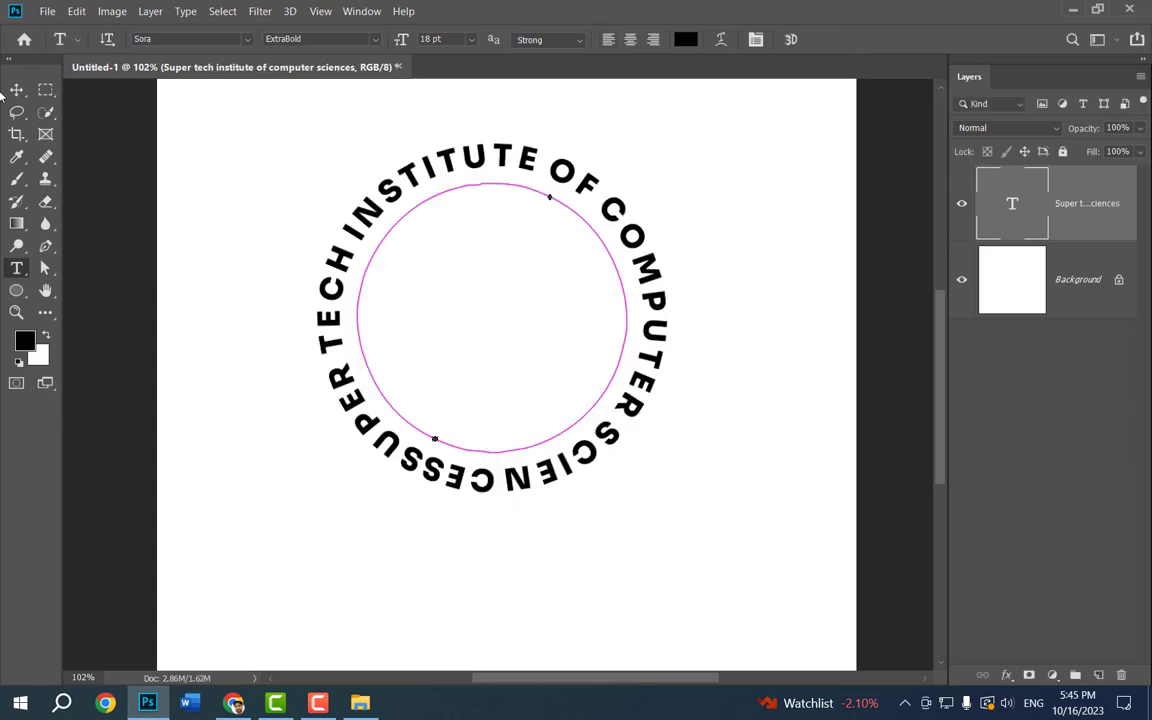
- Move the circular text slightly lower on the canvas
key("v")
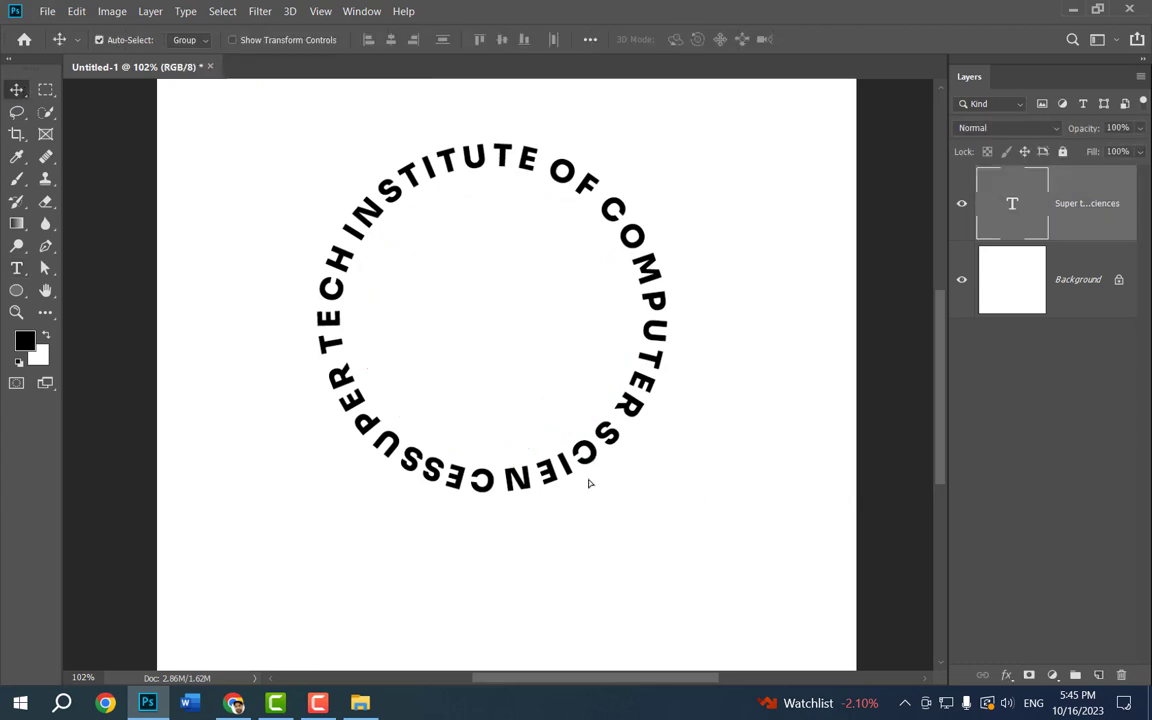
left_click_drag(590, 466, 595, 511)
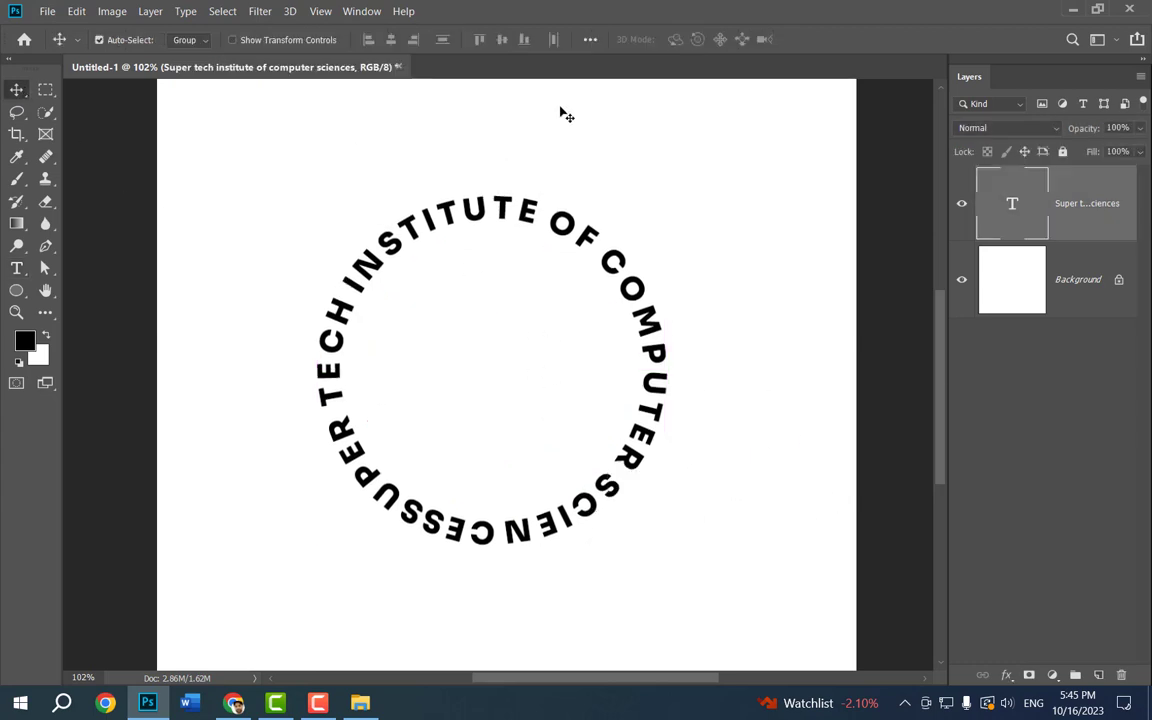
left_click_drag(267, 139, 722, 591)
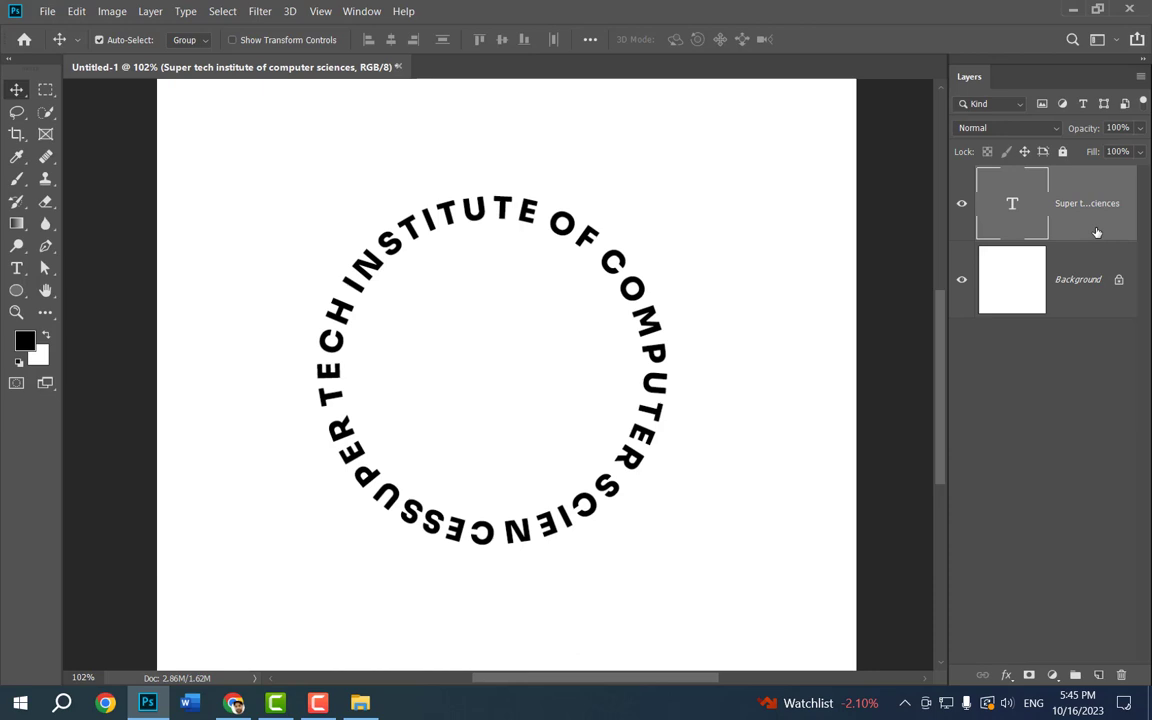
- Delete the circular text layer and choose the solid heart as the shape for the Custom Shape tool
left_click_drag(1096, 232, 1121, 675)
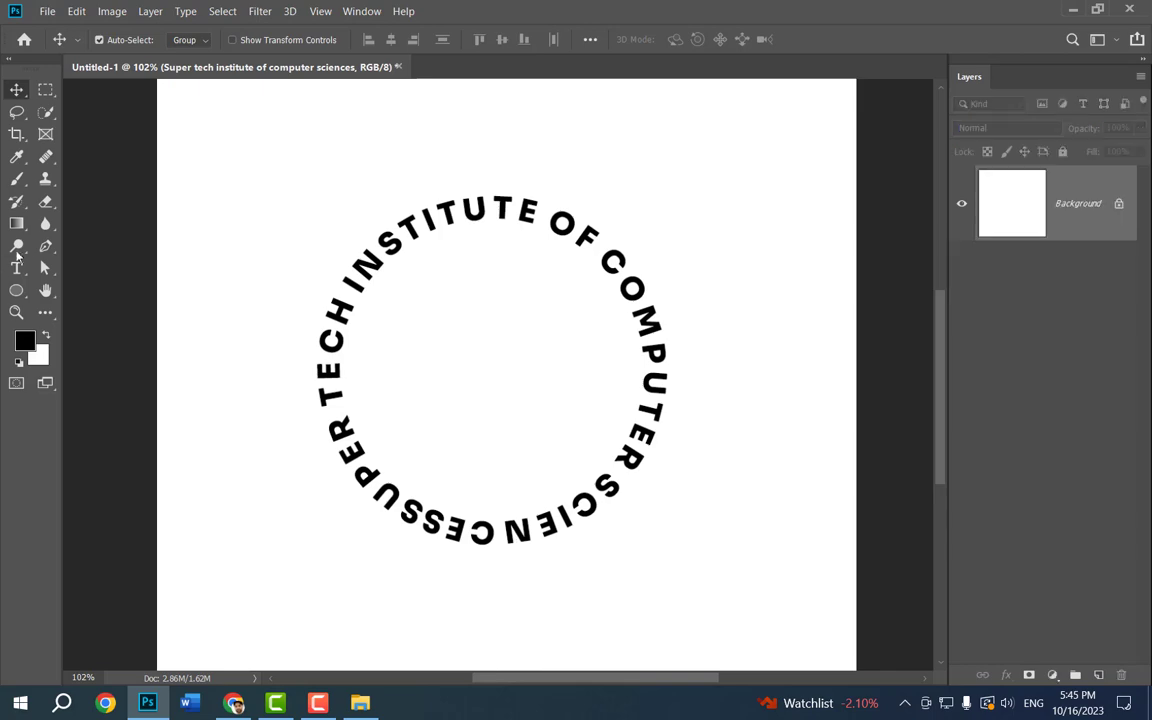
left_click(16, 290)
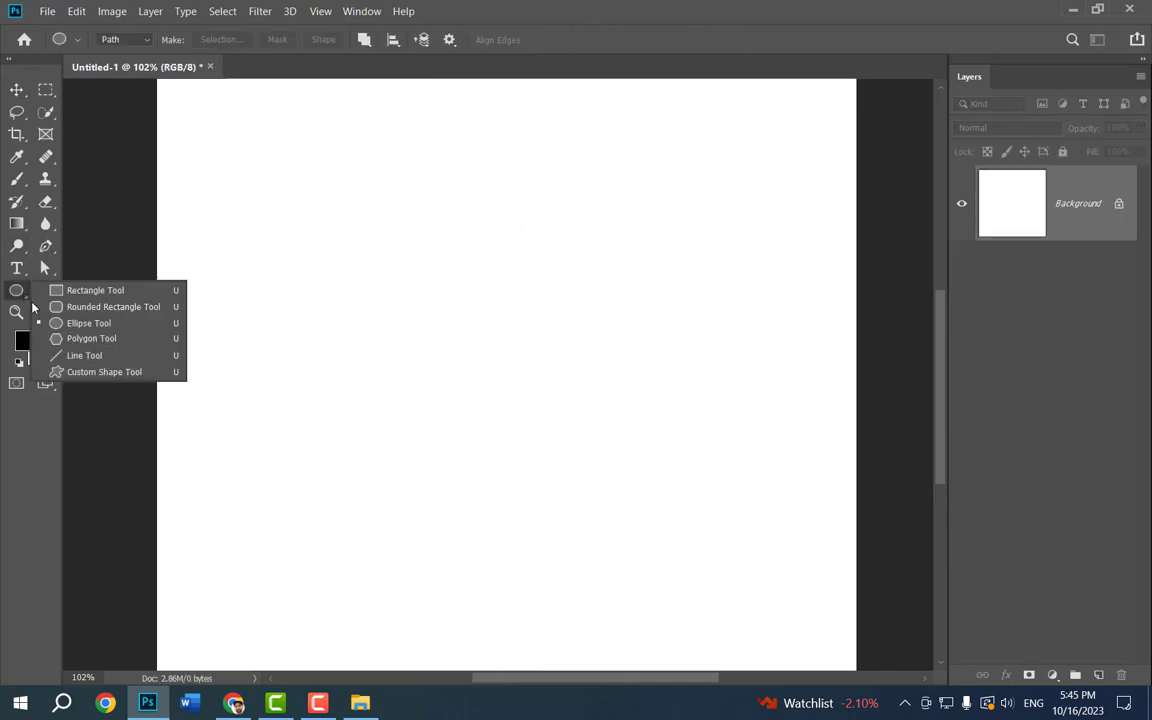
left_click(104, 372)
left_click(529, 41)
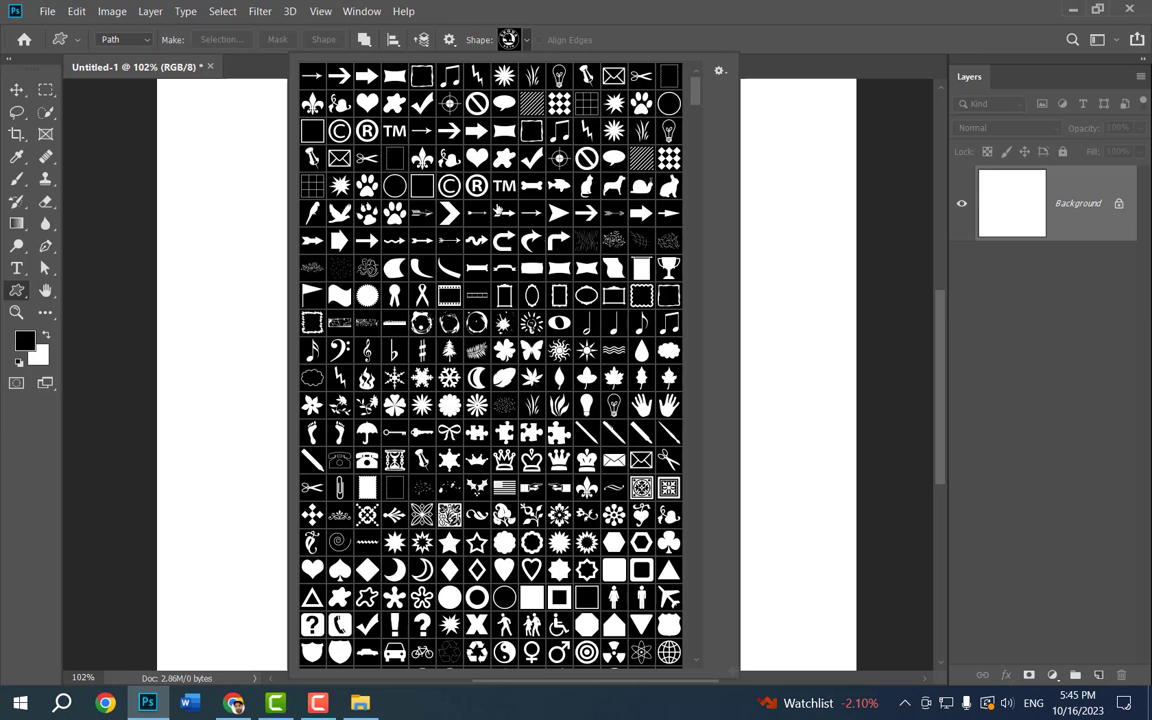
left_click(478, 158)
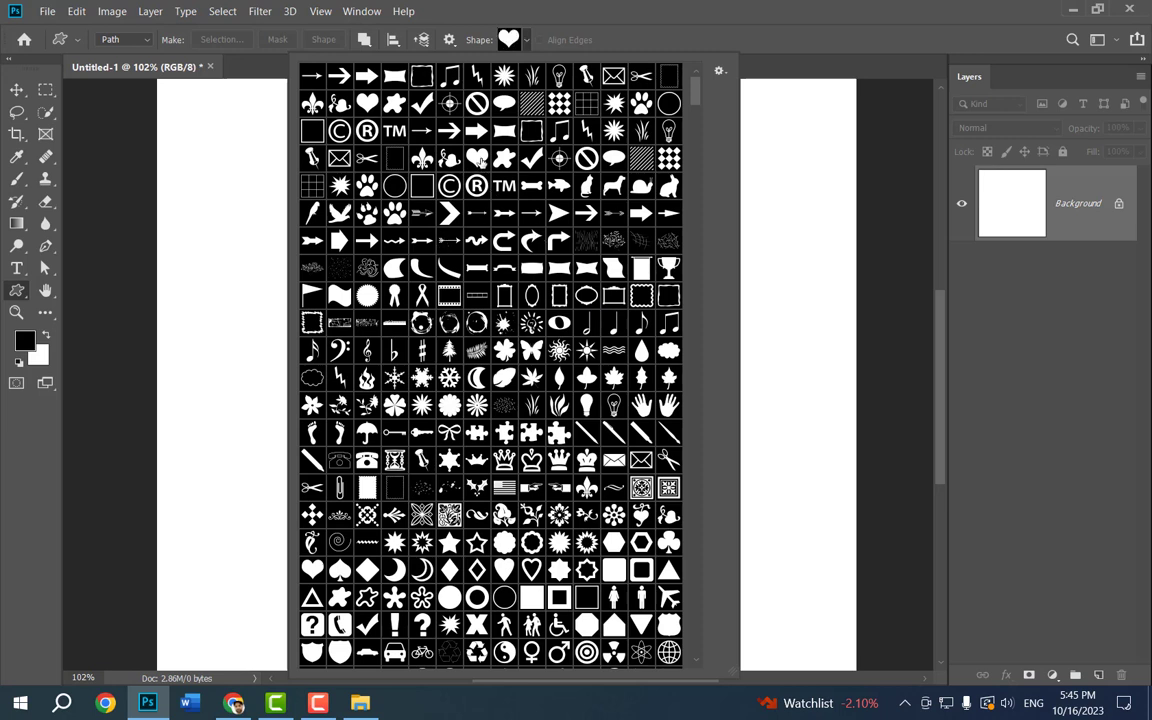
left_click(272, 334)
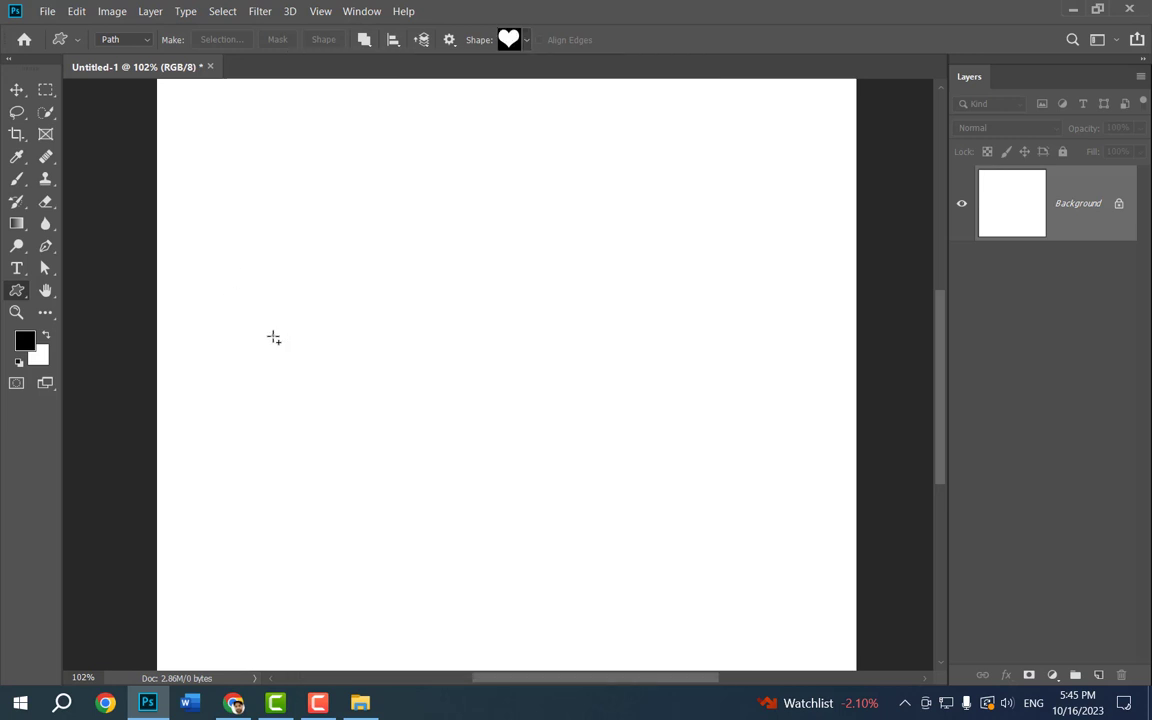
- Draw a large heart path freehand, outward from the middle of the blank canvas
left_click(274, 338)
left_click(580, 322)
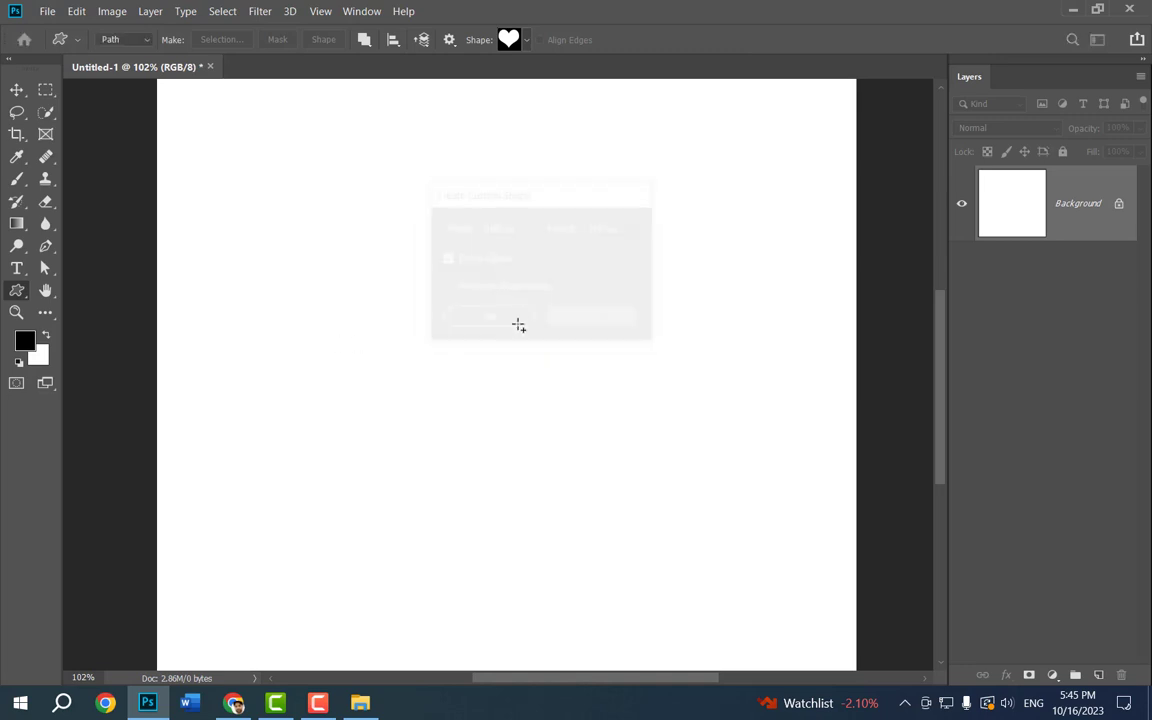
left_click_drag(498, 354, 708, 607)
key("alt+space")
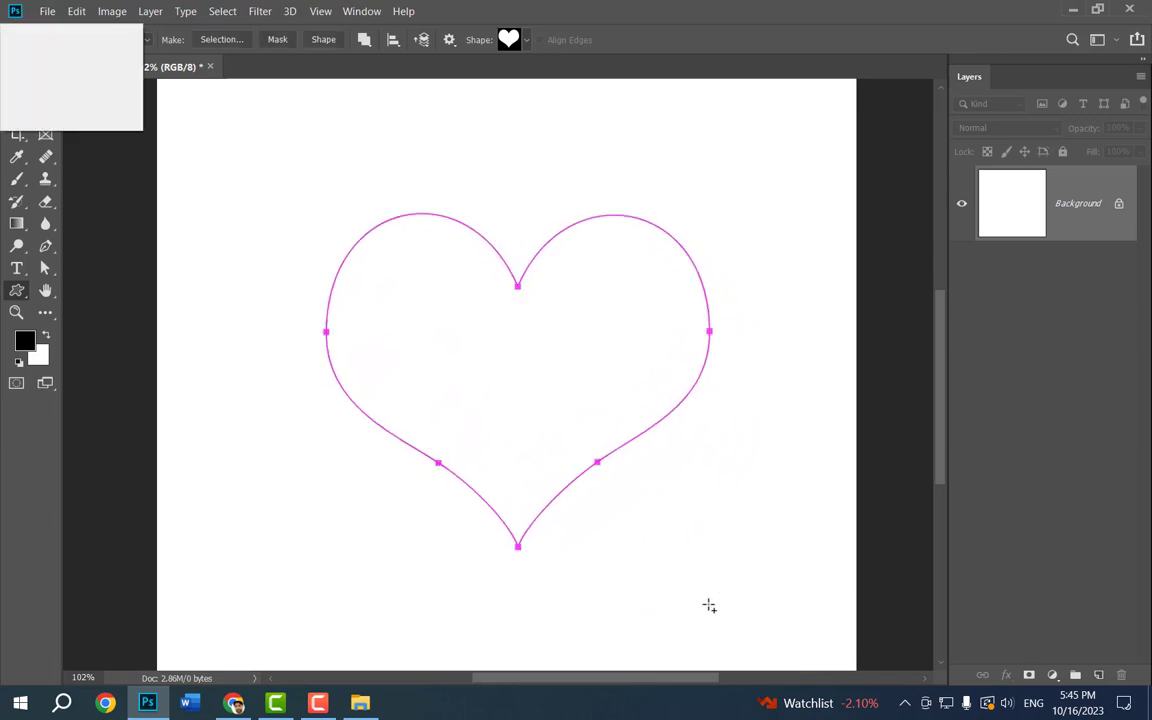
key("Escape")
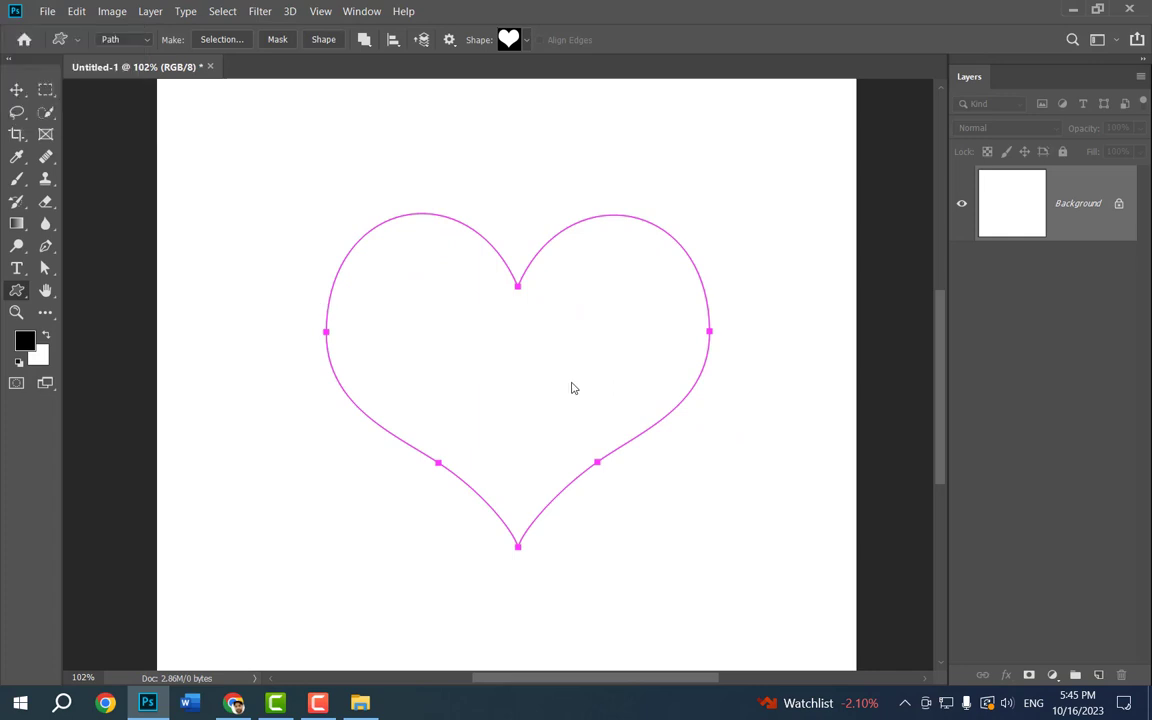
- Convert the heart path to a selection and make a work path from it with a tolerance of 1.0 pixels
key("ctrl+Return")
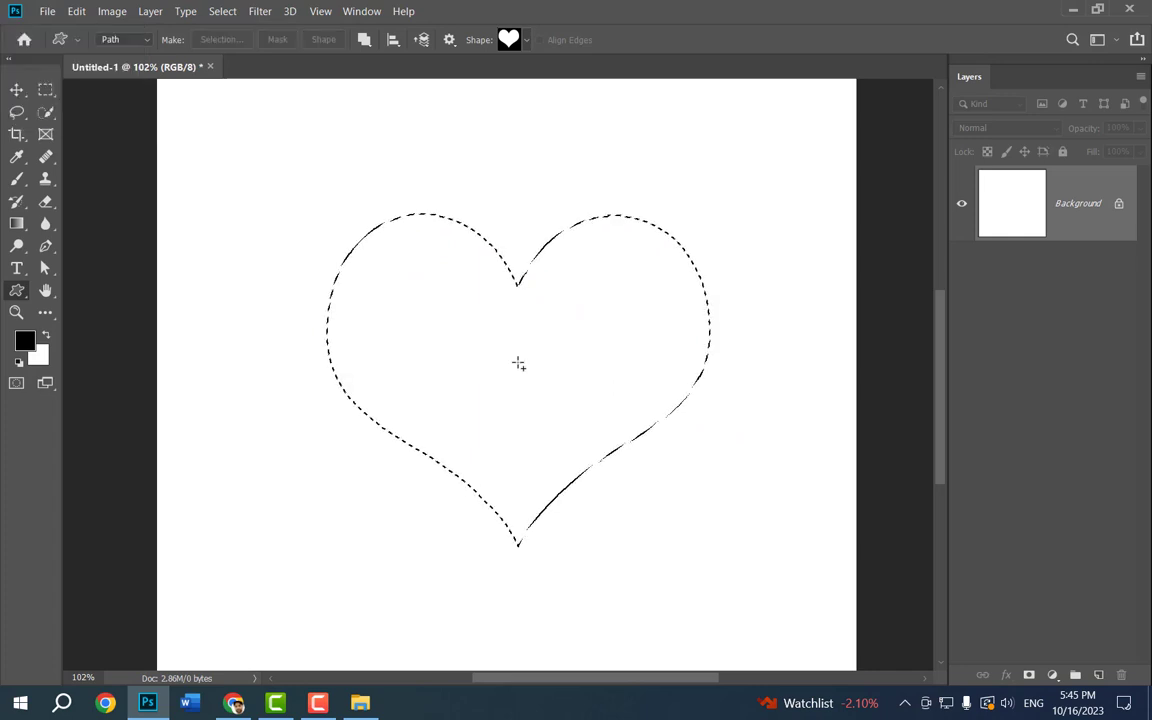
key("w")
right_click(417, 311)
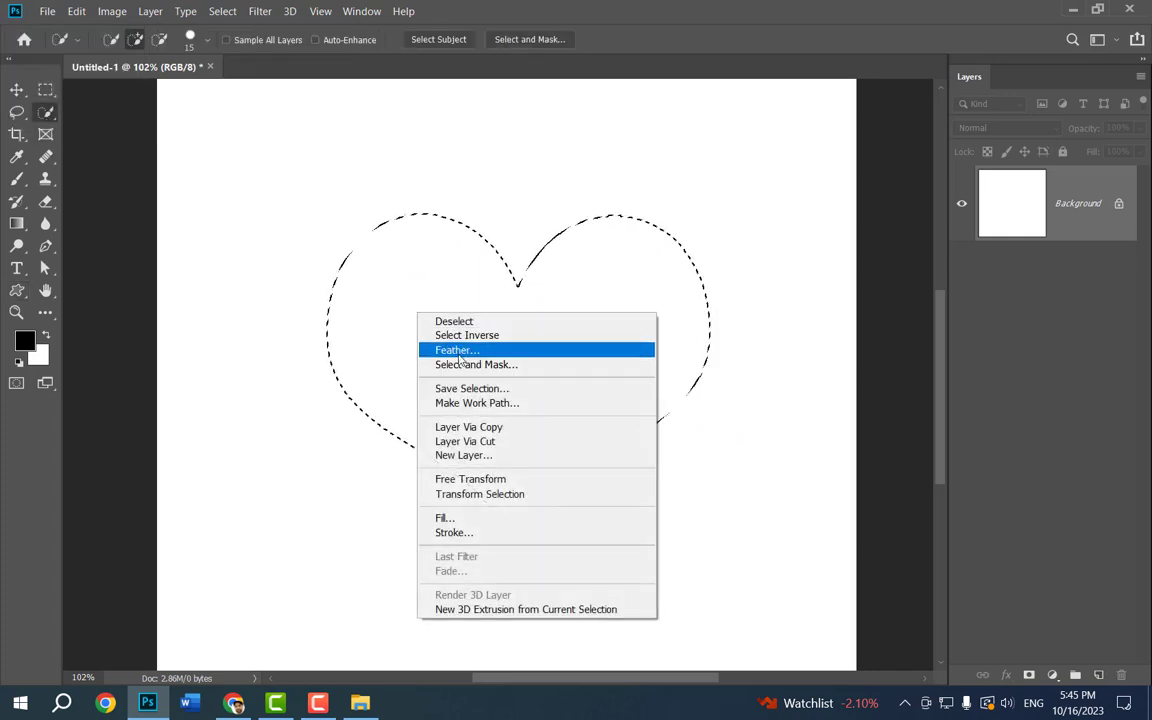
left_click(476, 403)
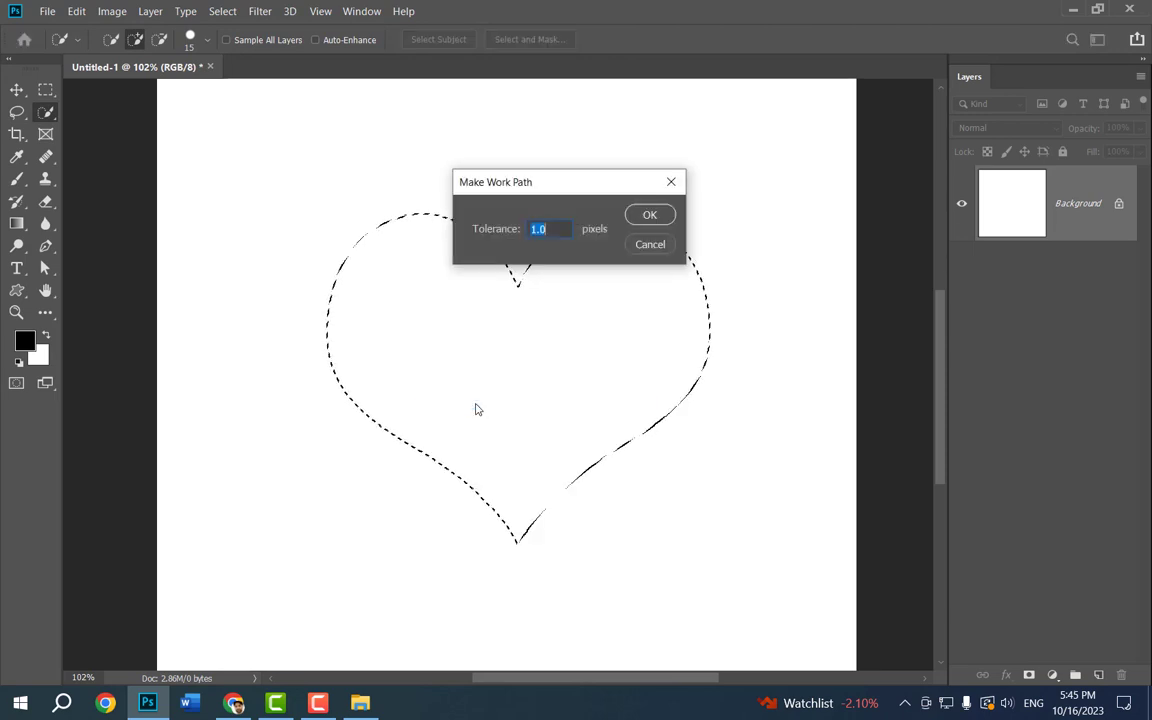
left_click(651, 216)
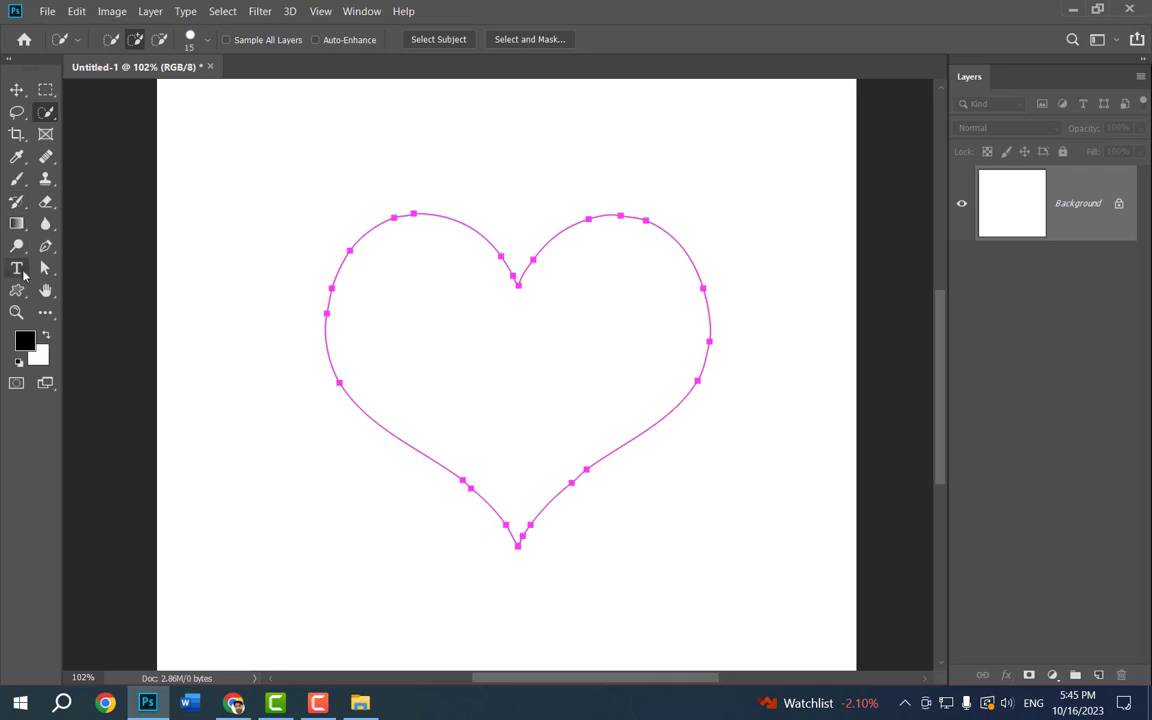
- Start horizontal area type inside the heart path and set its placeholder text to 6 pt
key("t")
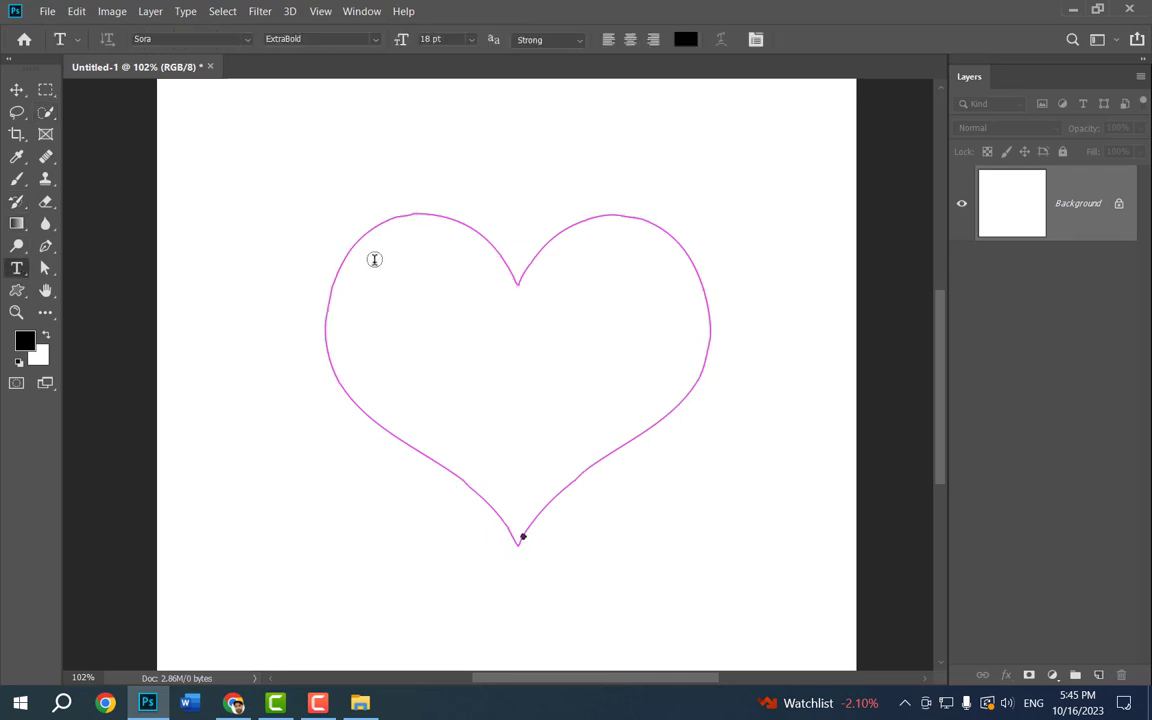
left_click(374, 259)
left_click(472, 40)
left_click(445, 79)
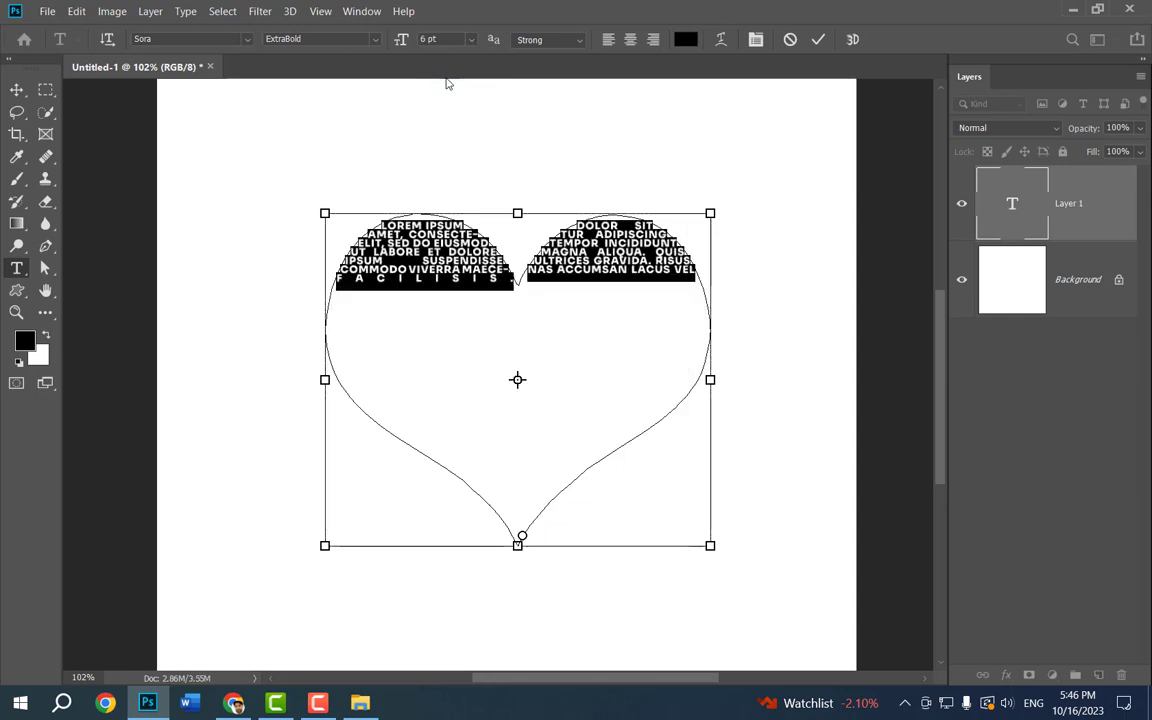
- Repeat the Lorem ipsum paragraph after the existing text until it fills the heart down to its tip, and commit the text
left_click(538, 284)
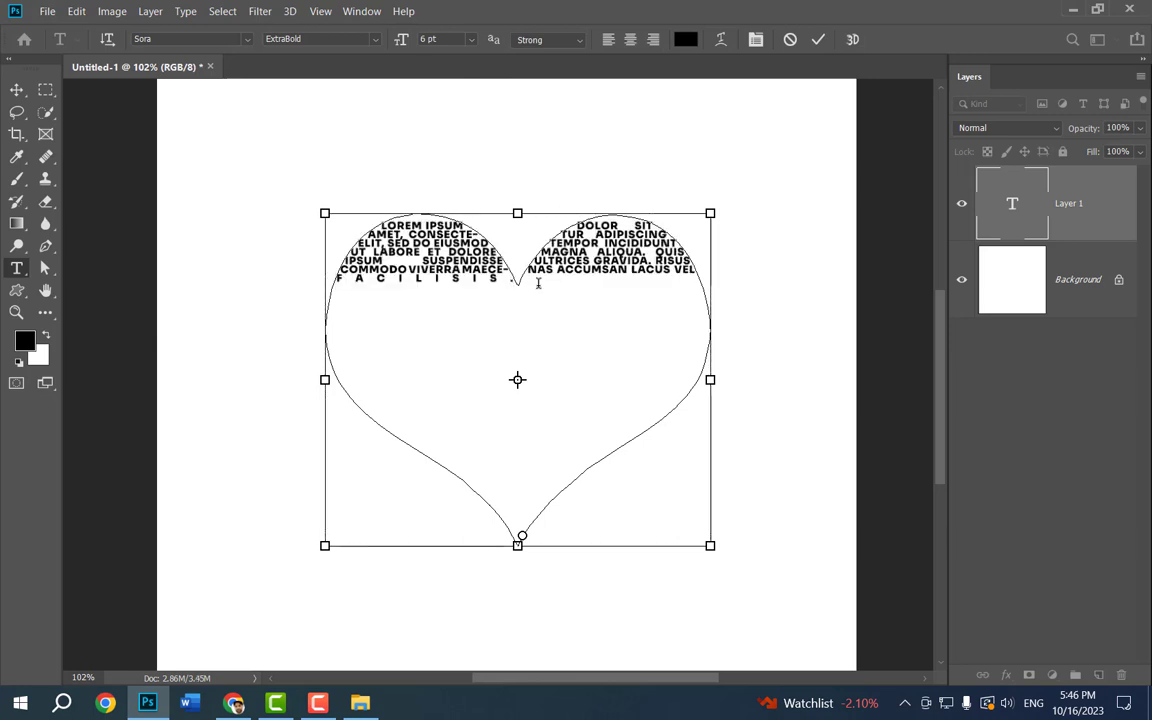
type("LOREM IPSUM DOLOR SIT AMET, CONSECTETUR ADIPISCING ELIT, SED DO EIUSMOD TEMPOR INCIDIDUNT UT LABORE ET DOLORE MAGNA ALIQUA. QUIS IPSUM SUSPENDISSE ULTRICES GRAVIDA. RISUS COMMODO VIVERRA MAECENAS ACCUMSAN LACUS VEL FACILISIS.")
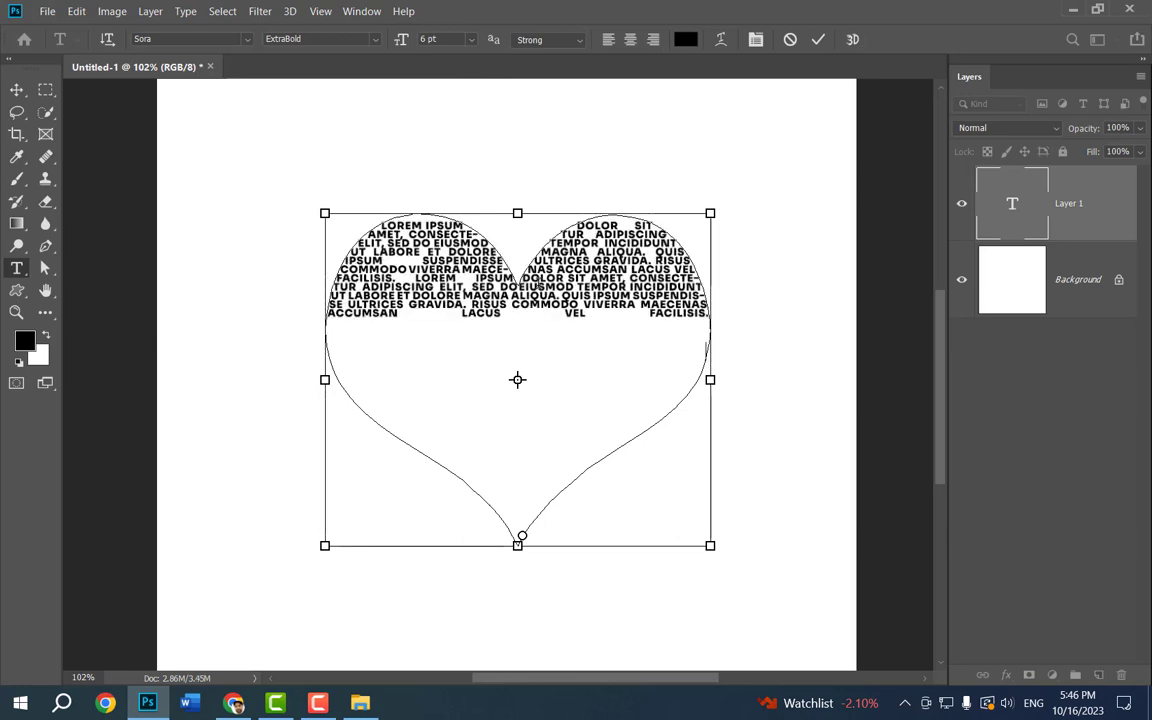
type("LOREM IPSUM DOLOR SIT AMET, CONSECTETUR ADIPISCING ELIT, SED DO EIUSMOD TEMPOR INCIDIDUNT UT LABORE ET DOLORE MAGNA ALIQUA. QUIS IPSUM SUSPENDISSE ULTRICES GRAVIDA. RISUS COMMODO VIVERRA MAECENAS ACCUMSAN LACUS VEL FACILISIS.")
type("LOREM IPSUM DOLOR SIT AMET, CONSECTETUR ADIPISCING ELIT, SED DO EIUSMOD TEMPOR INCIDIDUNT UT LABORE ET DOLORE MAGNA ALIQUA. QUIS IPSUM SUSPENDISSE ULTRICES GRAVIDA. RISUS COMMODO VIVERRA MAECENAS ACCUMSAN LACUS VEL FACILISIS.")
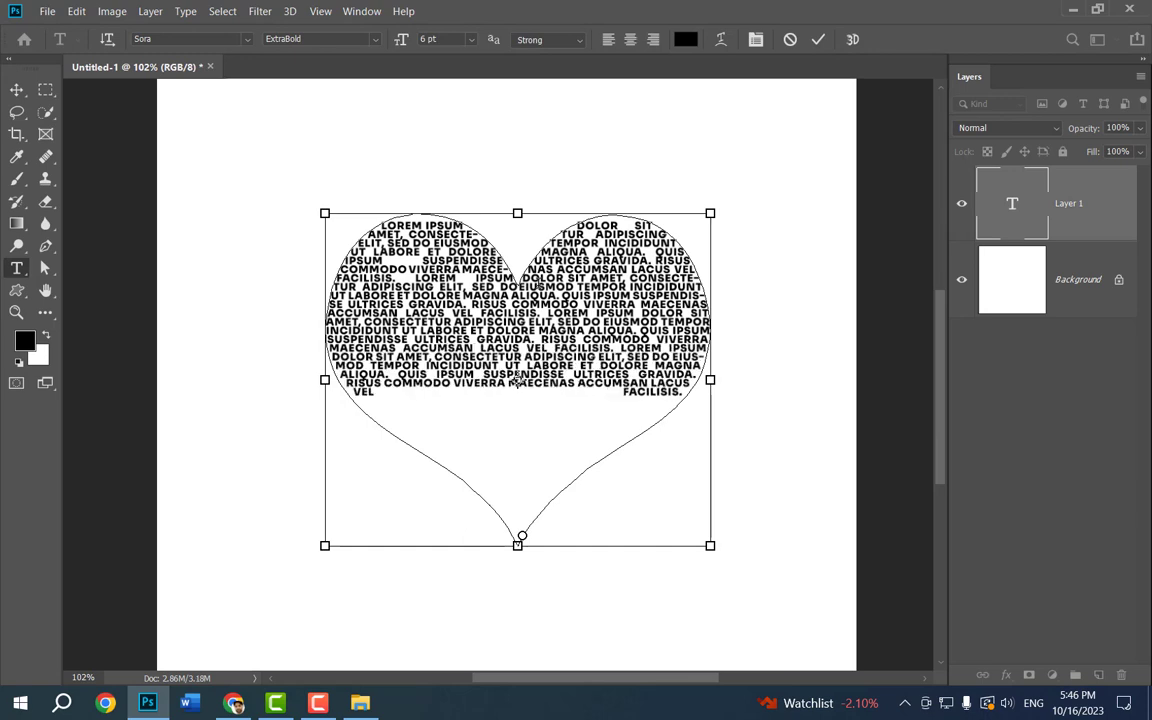
type("LOREM IPSUM DOLOR SIT AMET, CONSECTETUR ADIPISCING ELIT, SED DO EIUSMOD TEMPOR INCIDIDUNT UT LABORE ET DOLORE MAGNA ALIQUA. QUIS IPSUM SUSPENDISSE ULTRICES GRAVIDA. RISUS COMMODO VIVERRA MAECENAS ACCUMSAN LACUS VEL FACILISIS.")
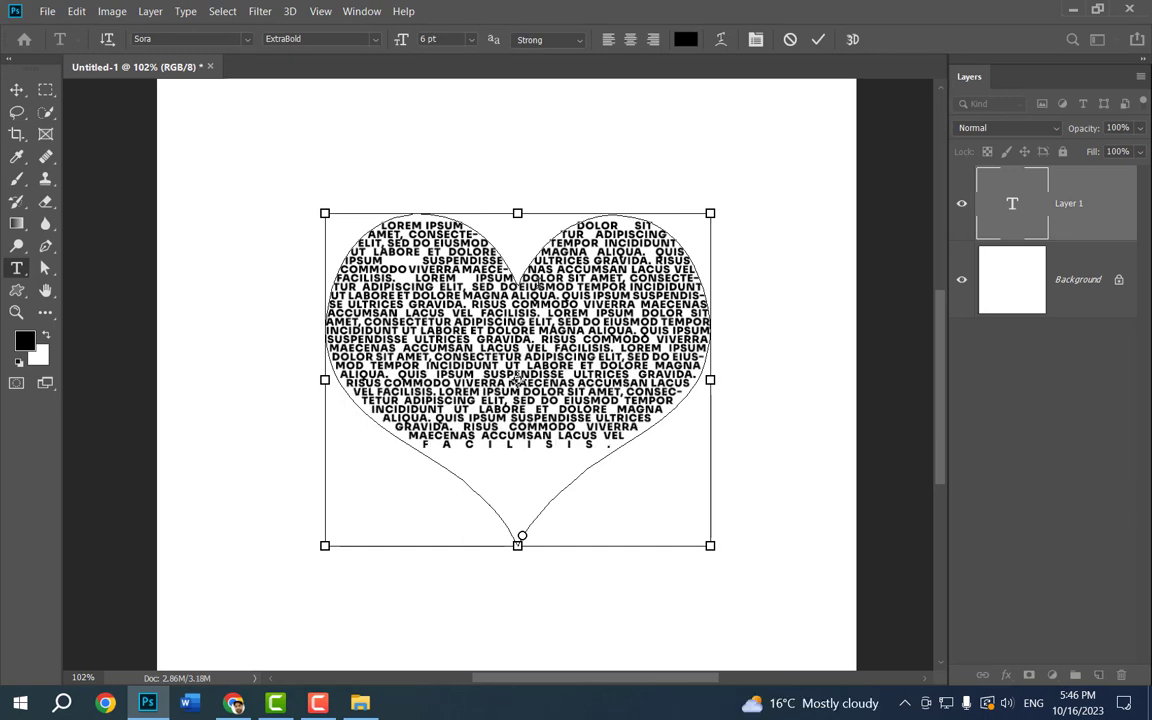
type("LOREM IPSUM DOLOR SIT AMET, CONSECTETUR ADIPISCING ELIT, SED DO EIUSMOD TEMPOR INCIDIDUNT UT LABORE ET DOLORE MAGNA ALIQUA. QUIS IPSUM SUSPENDISSE ULTRICES GRAVIDA. RISUS COMMODO VIVERRA MAECENAS ACCUMSAN LACUS VEL FACILISIS.")
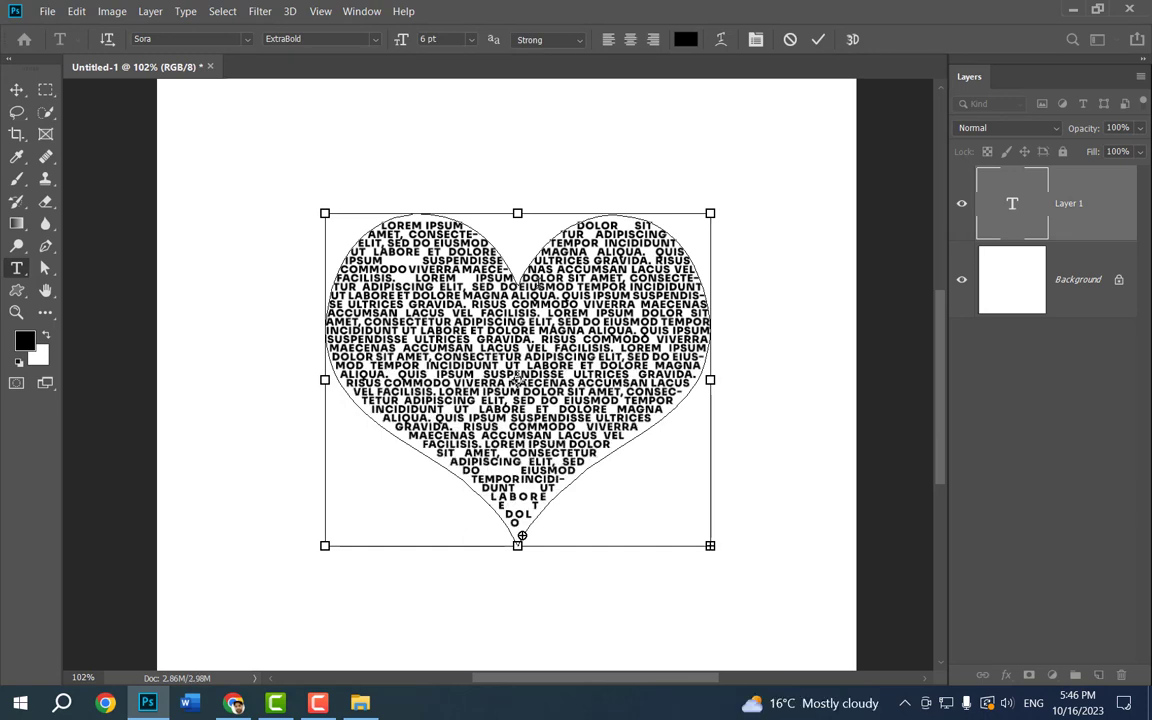
left_click(818, 39)
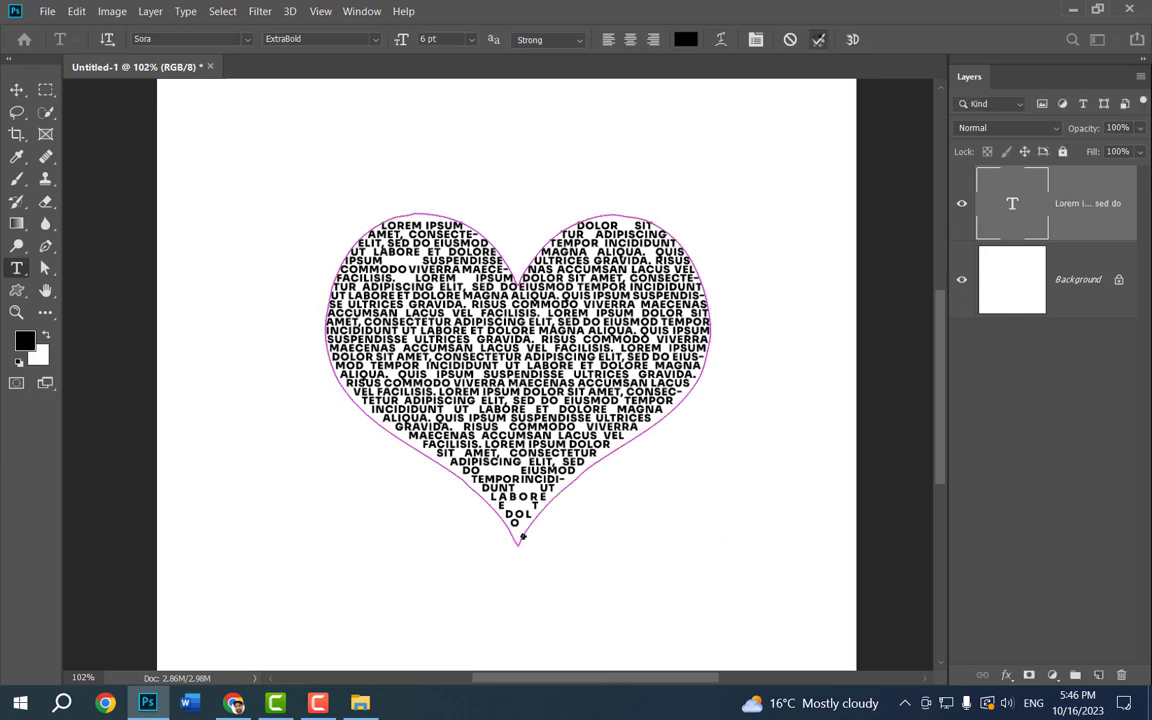
- Switch to the Move tool and deselect the heart text layer
left_click(17, 89)
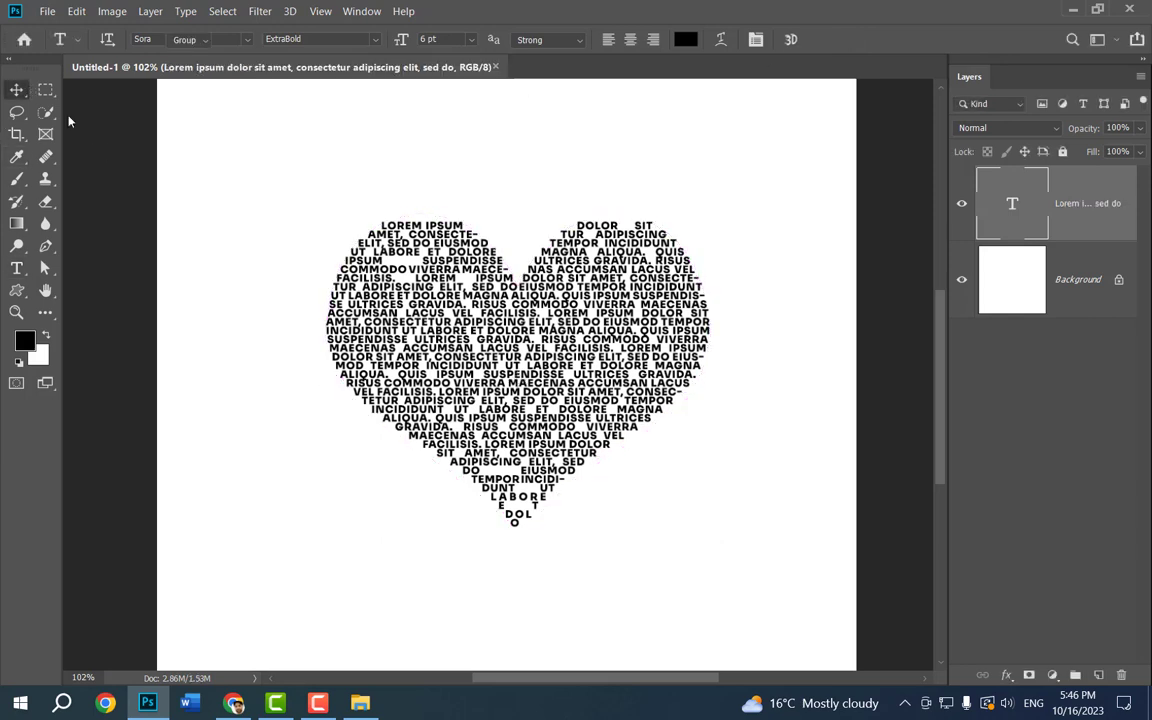
left_click(782, 542)
left_click(609, 376)
left_click(721, 541)
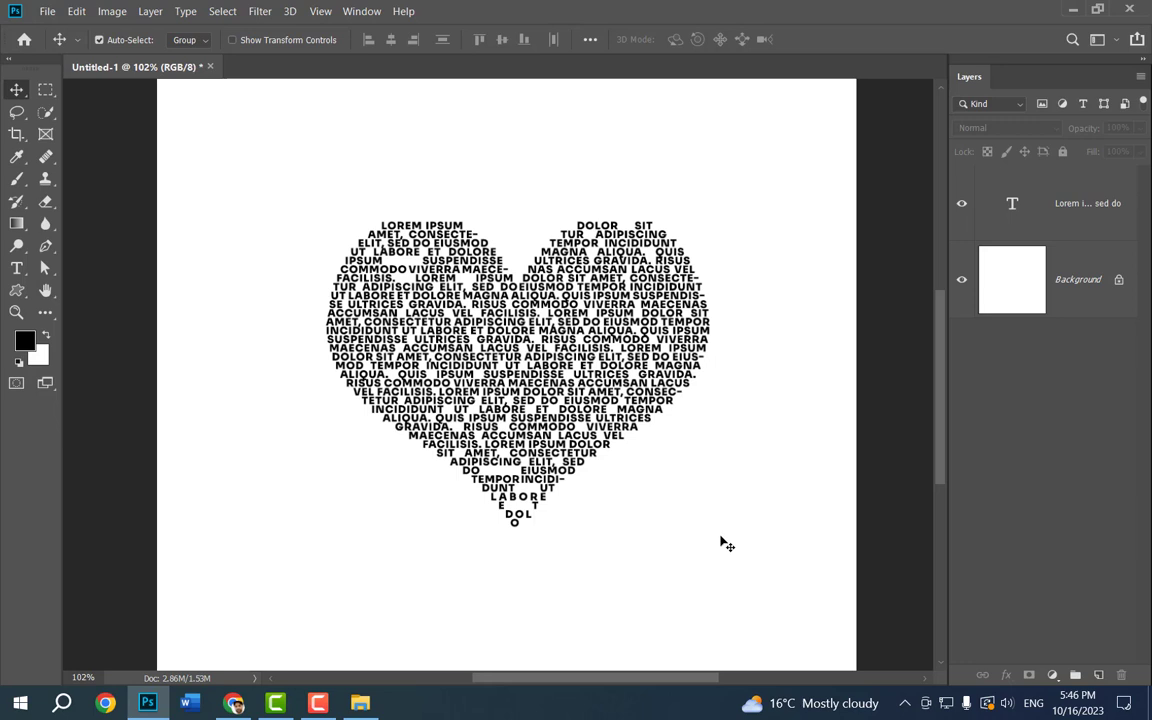
- Enlarge the heart text layer proportionally and move it slightly up and left toward the middle of the canvas
left_click(1093, 217)
key("ctrl+t")
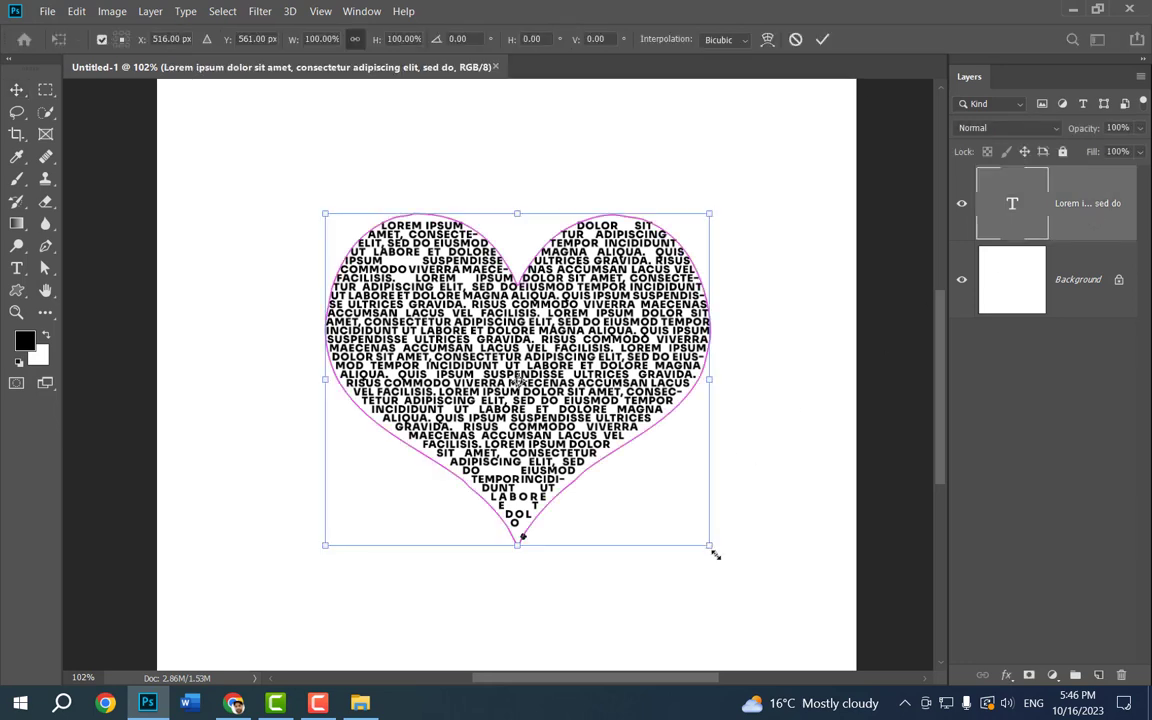
left_click_drag(714, 554, 830, 629)
key("Return")
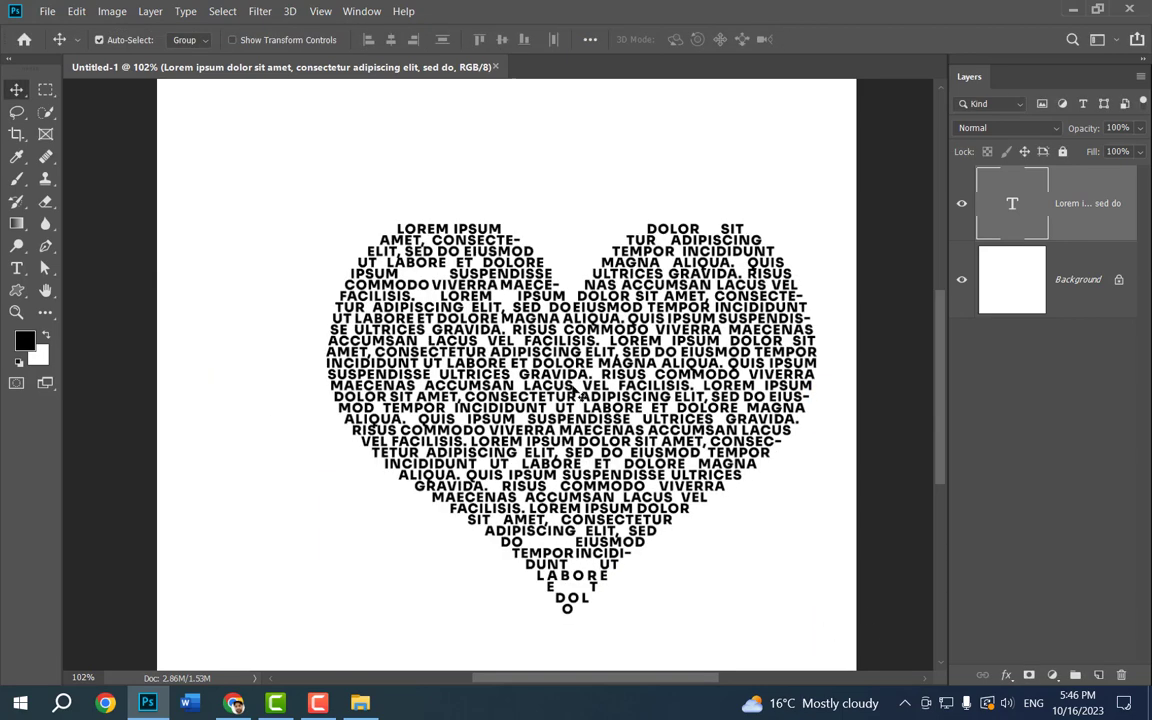
left_click_drag(686, 429, 657, 421)
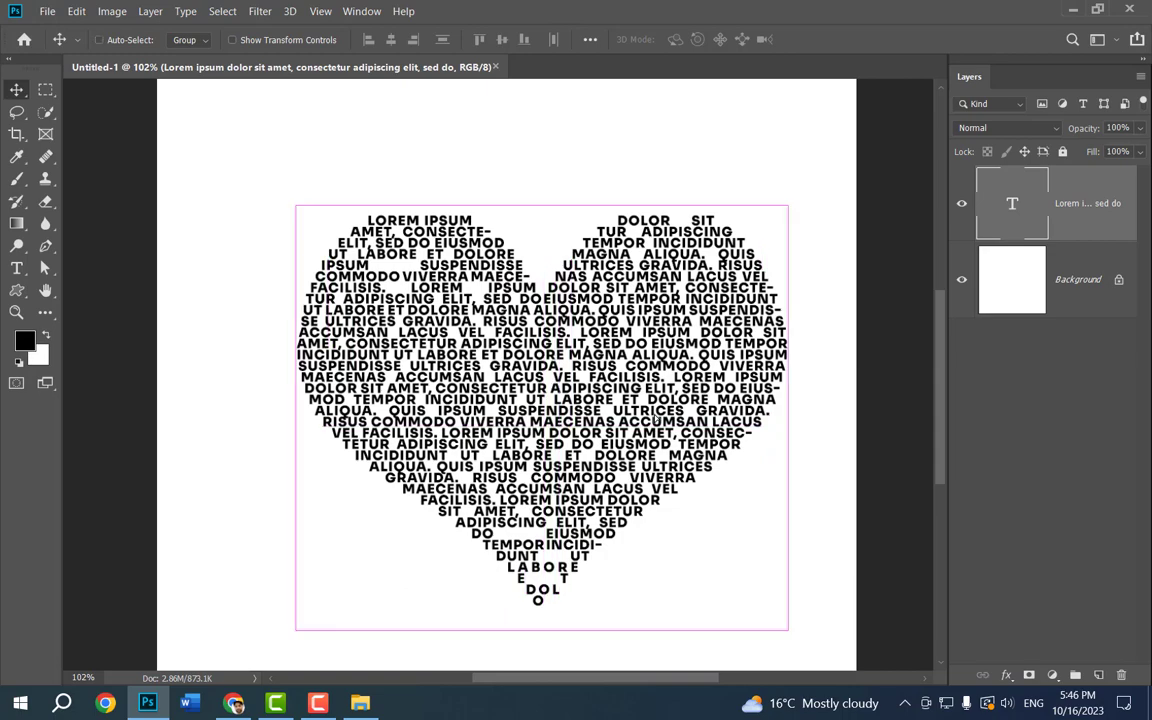
- Scale the heart text layer down slightly so it sits with white margin around it on the canvas
key("ctrl+t")
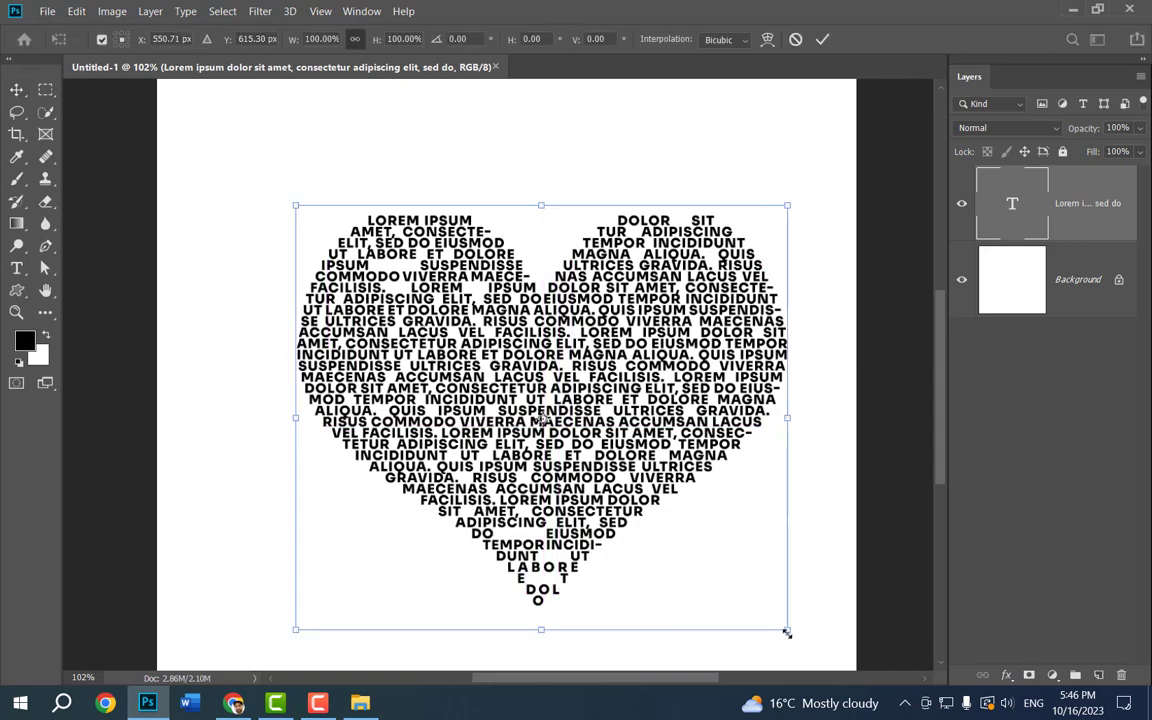
left_click_drag(797, 638, 770, 457)
key("Return")
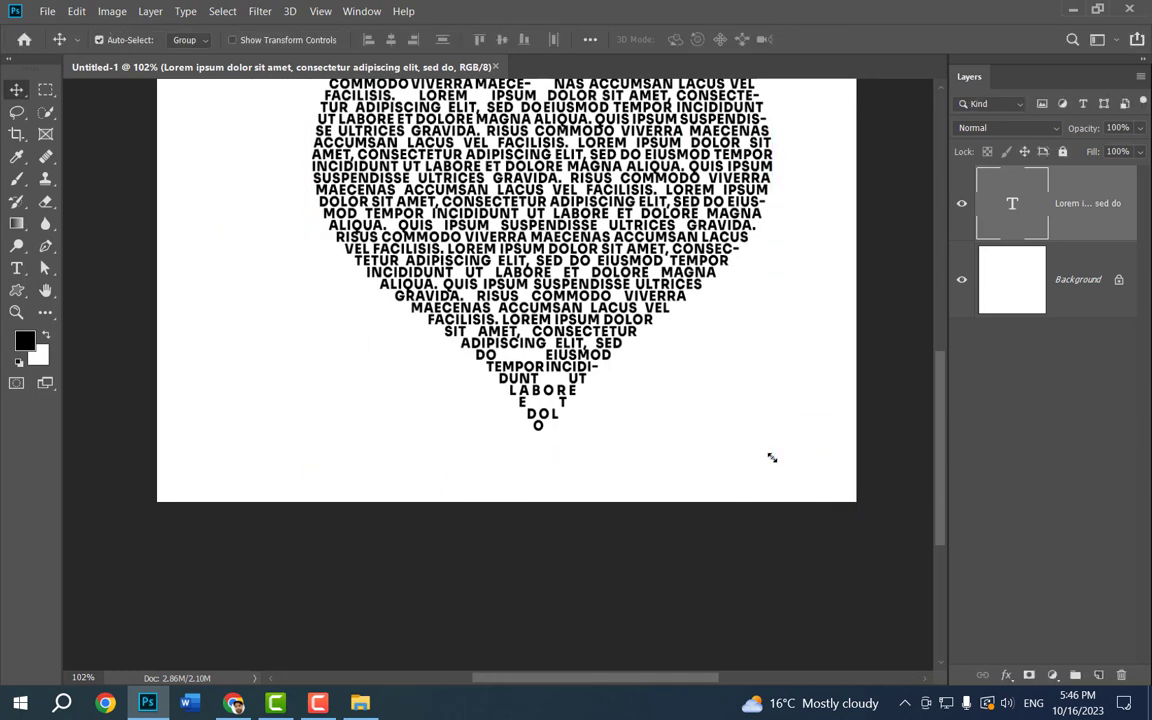
scroll(778, 465, "up", 1)
scroll(778, 465, "up", 2)
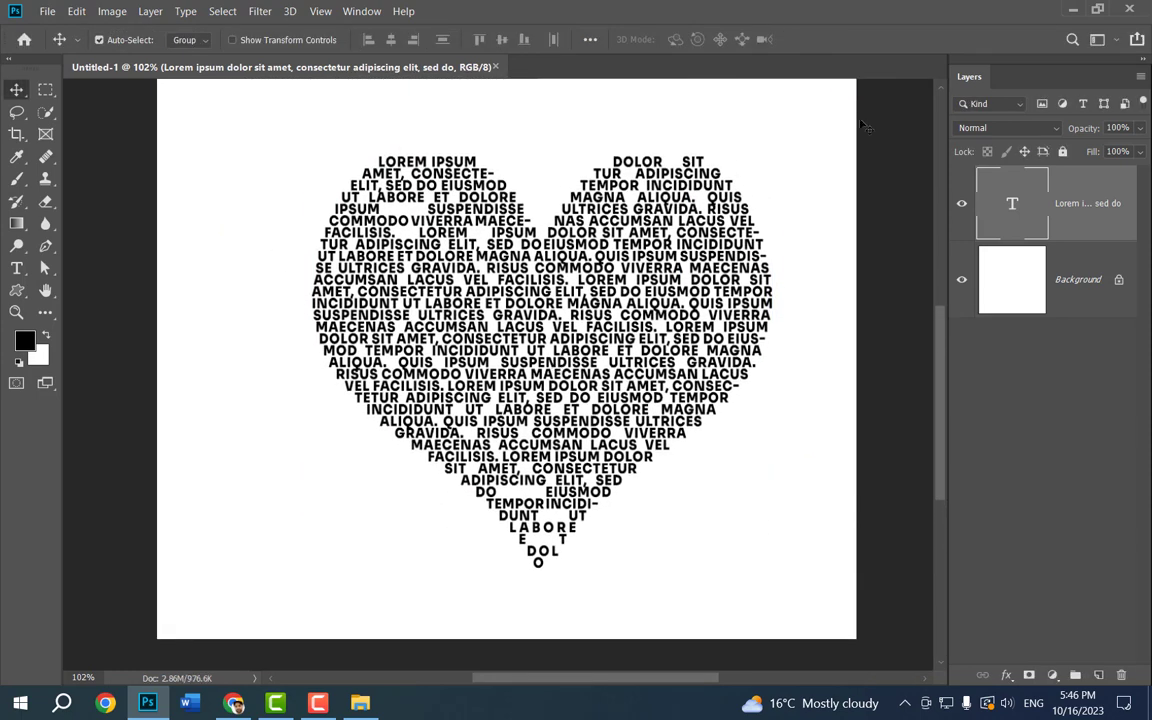
- Place the jumping man image pngegg (2) from the Downloads folder into the document and position it centrally over the heart text
left_click(1068, 8)
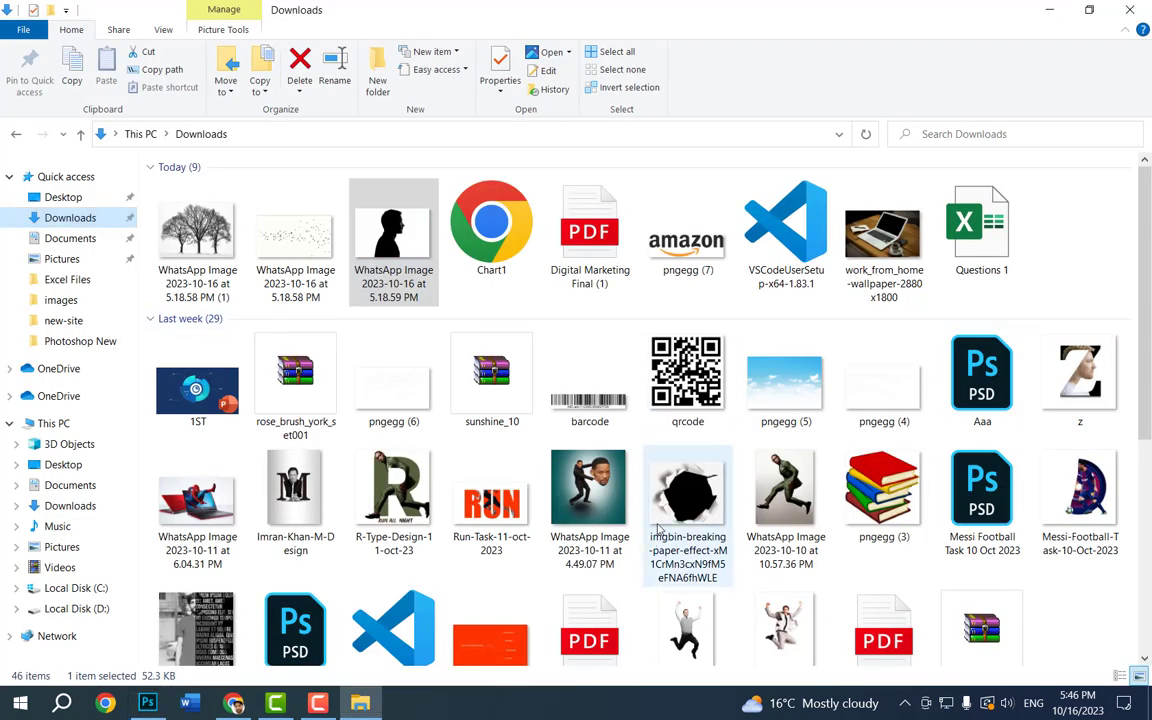
scroll(968, 457, "down", 3)
left_click(688, 440)
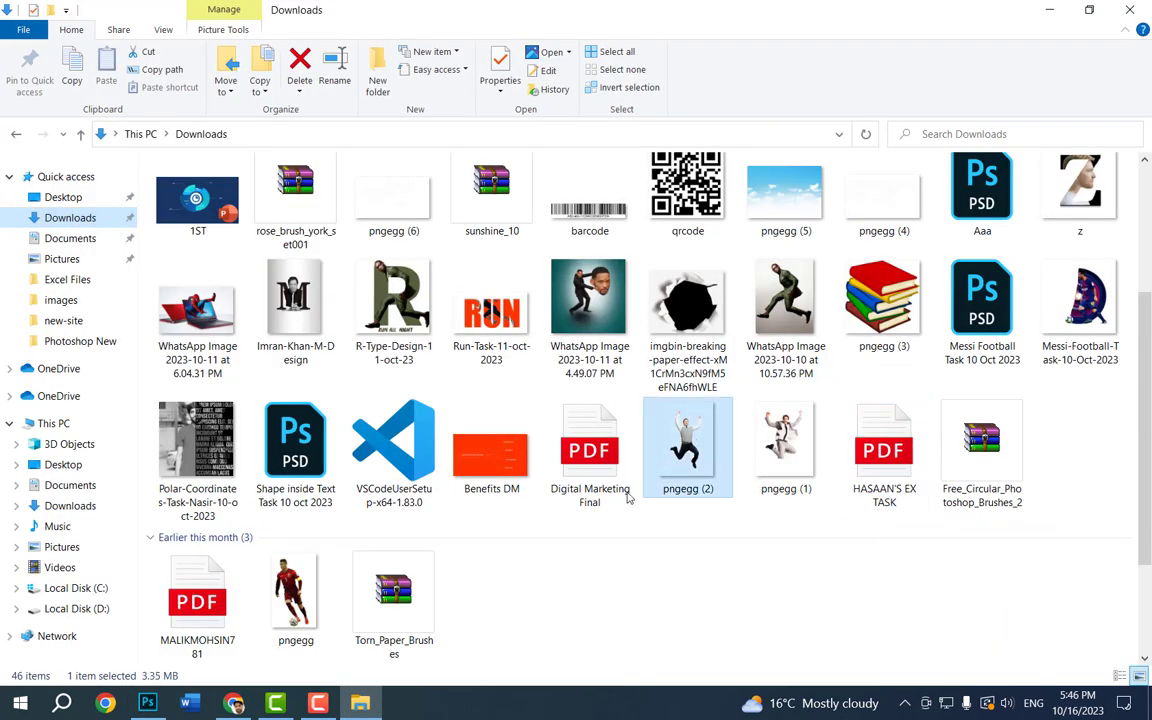
left_click(147, 703)
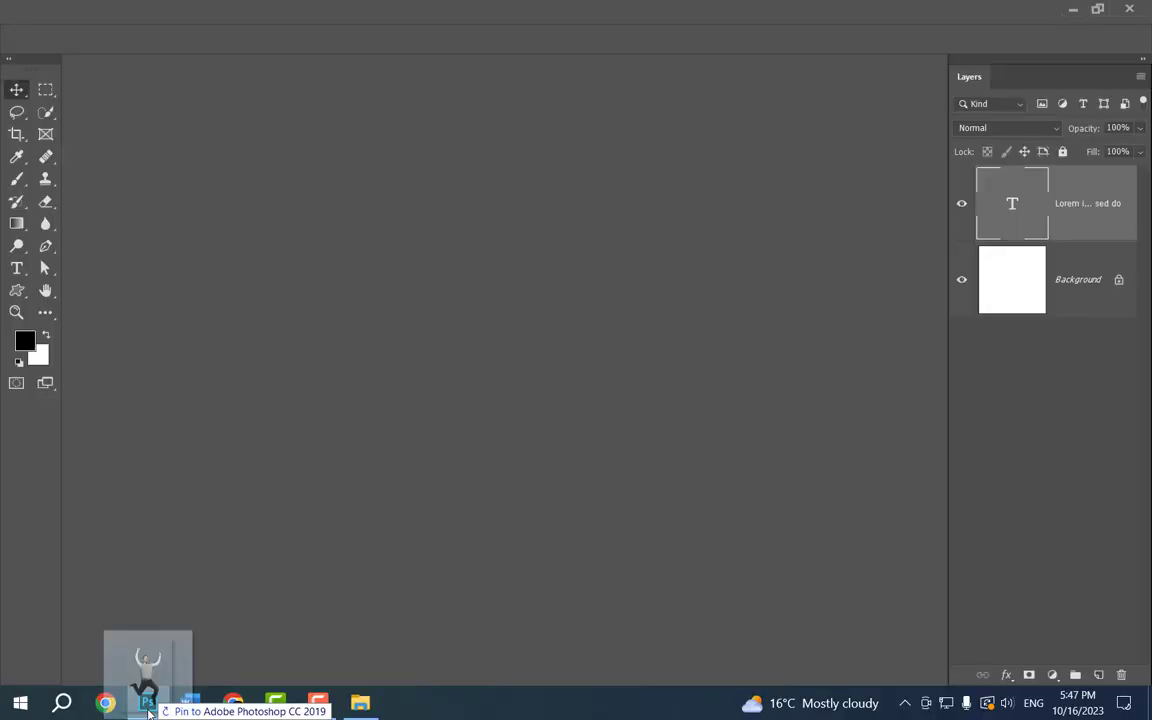
left_click_drag(487, 409, 520, 368)
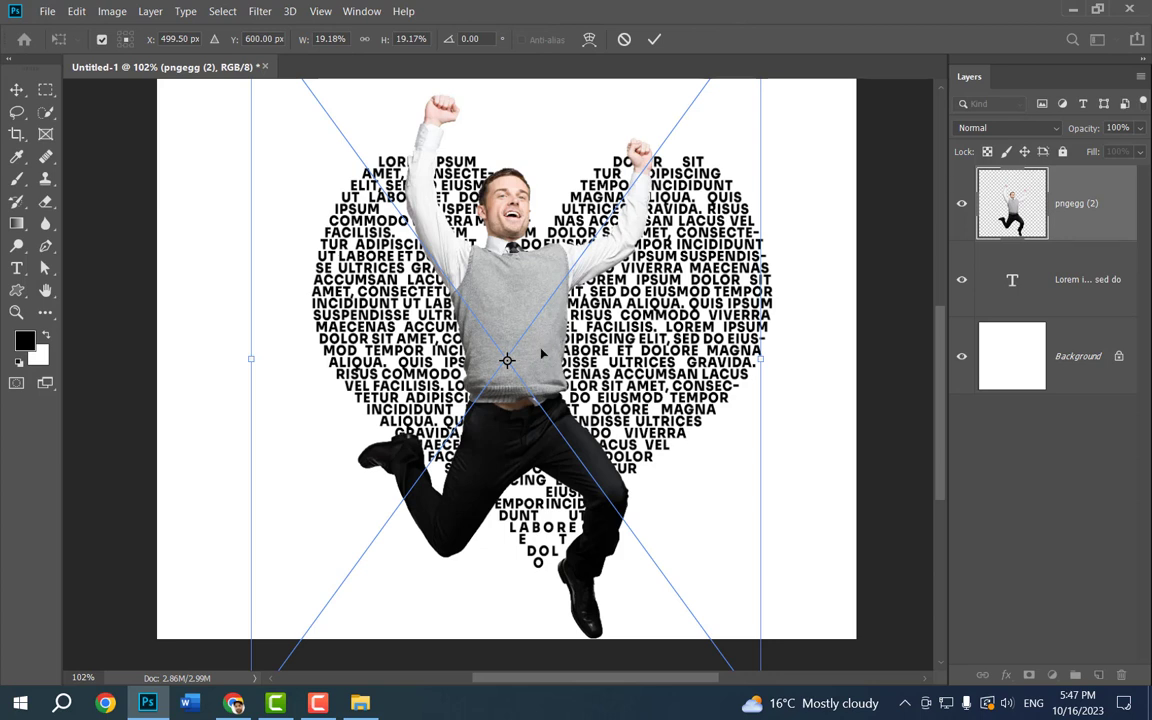
key("Return")
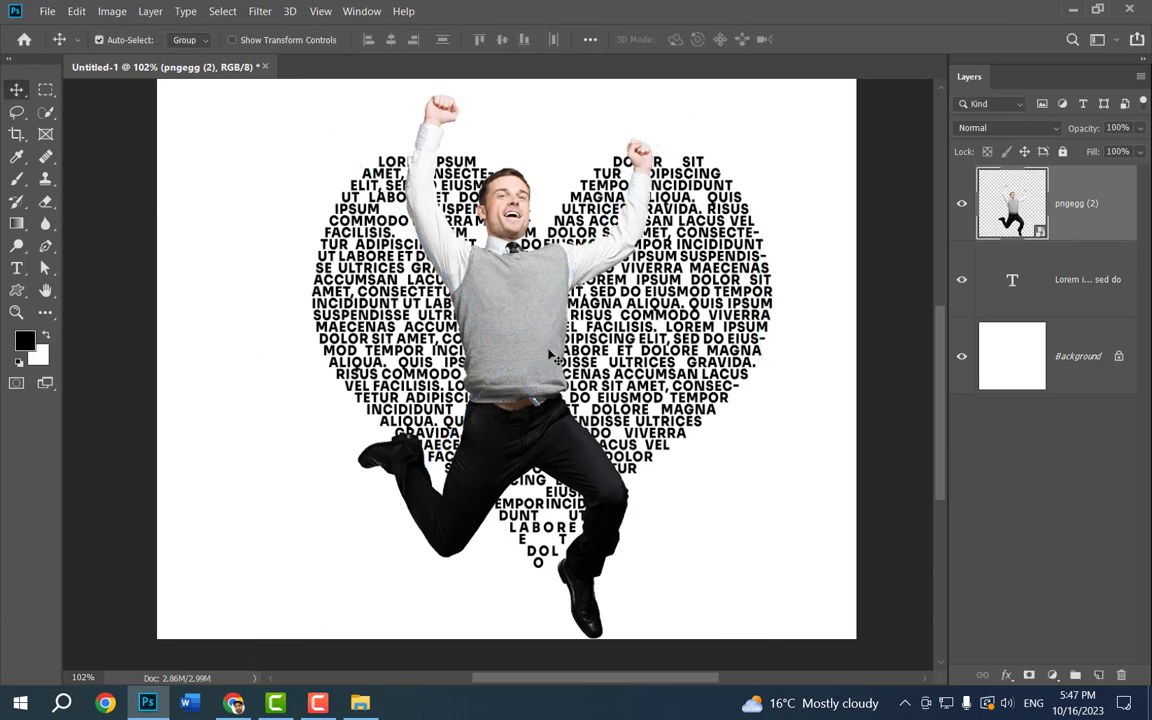
left_click_drag(523, 348, 546, 337)
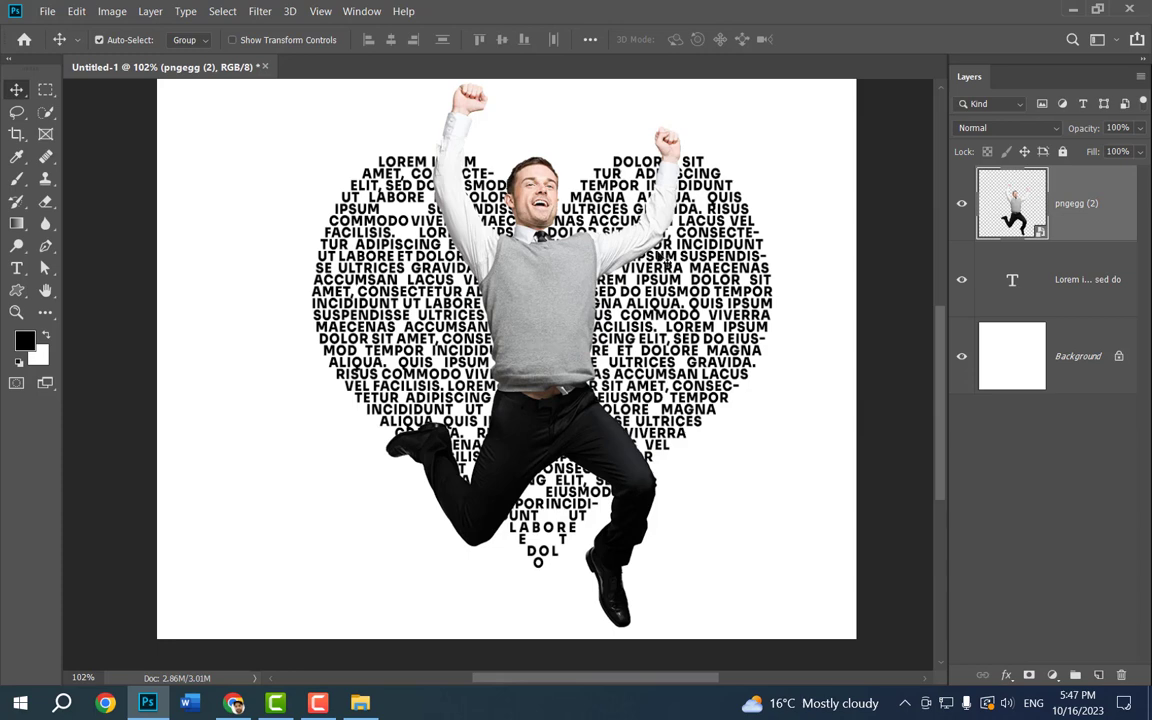
- Load the jumping man's outline as a selection and expand it by 20 pixels
left_click(1022, 222, "ctrl")
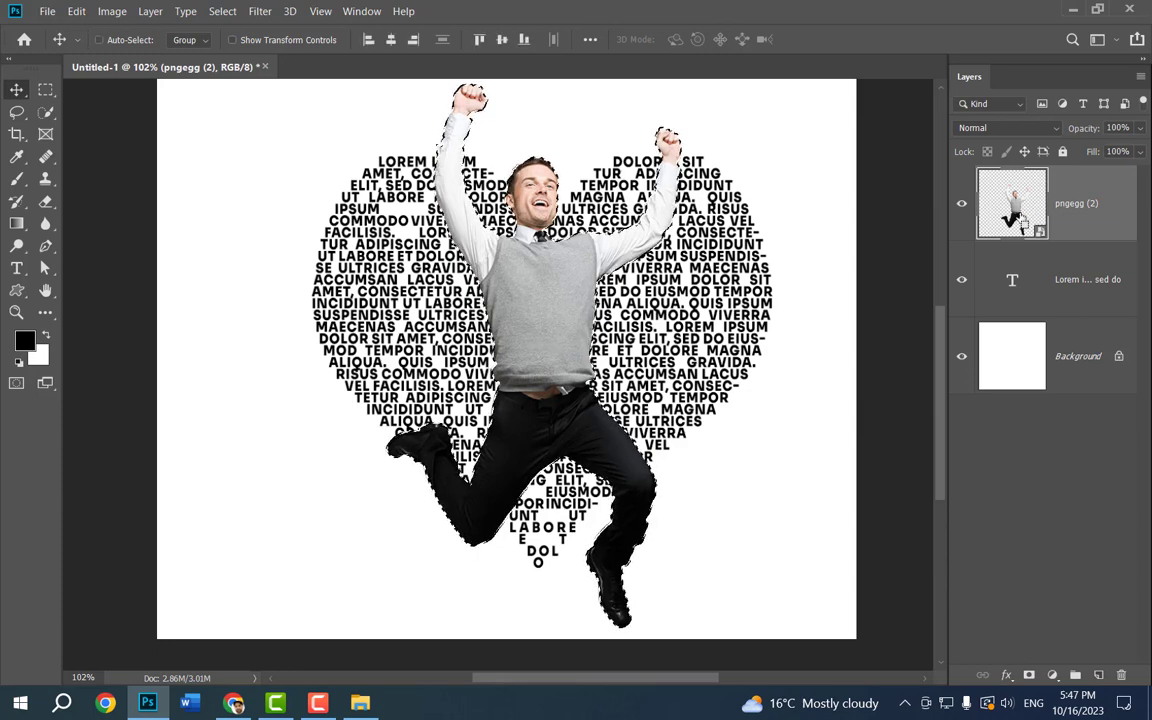
left_click(224, 12)
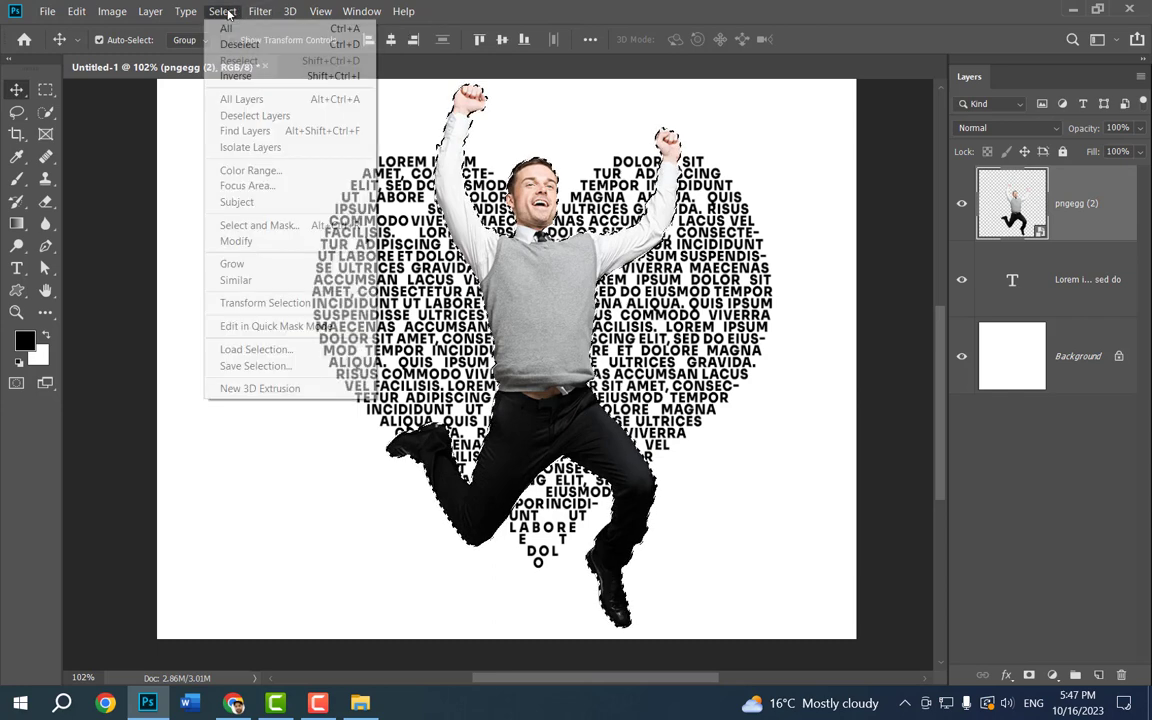
mouse_move(267, 247)
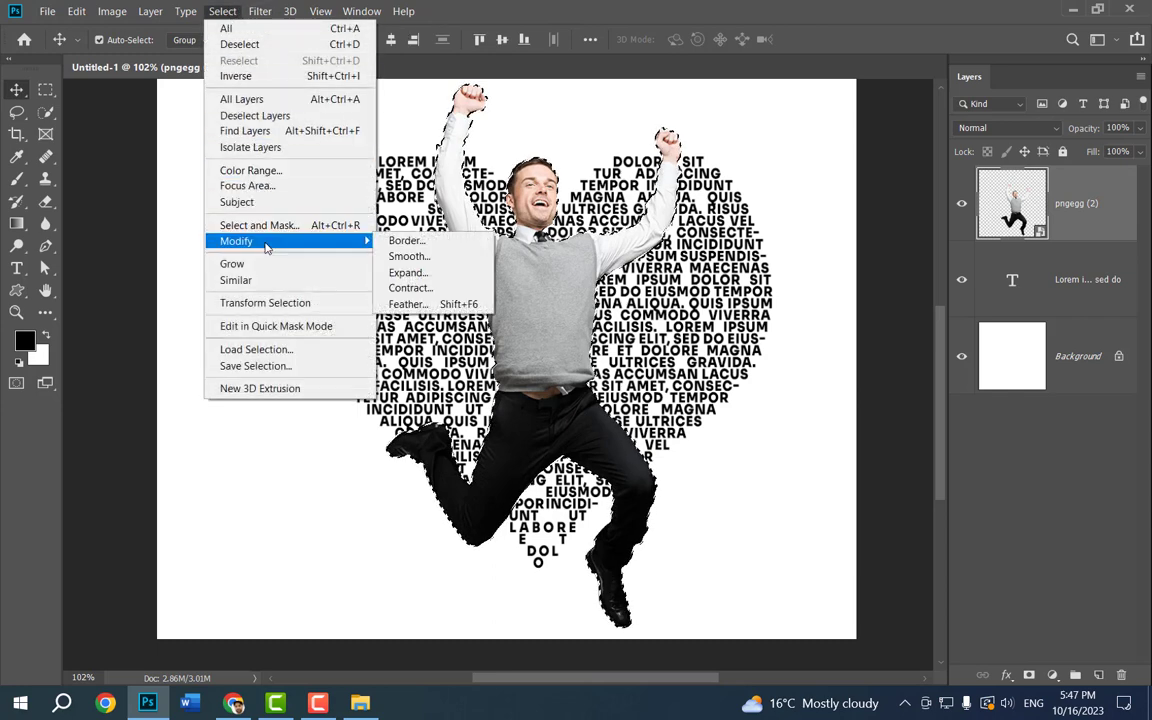
left_click(405, 272)
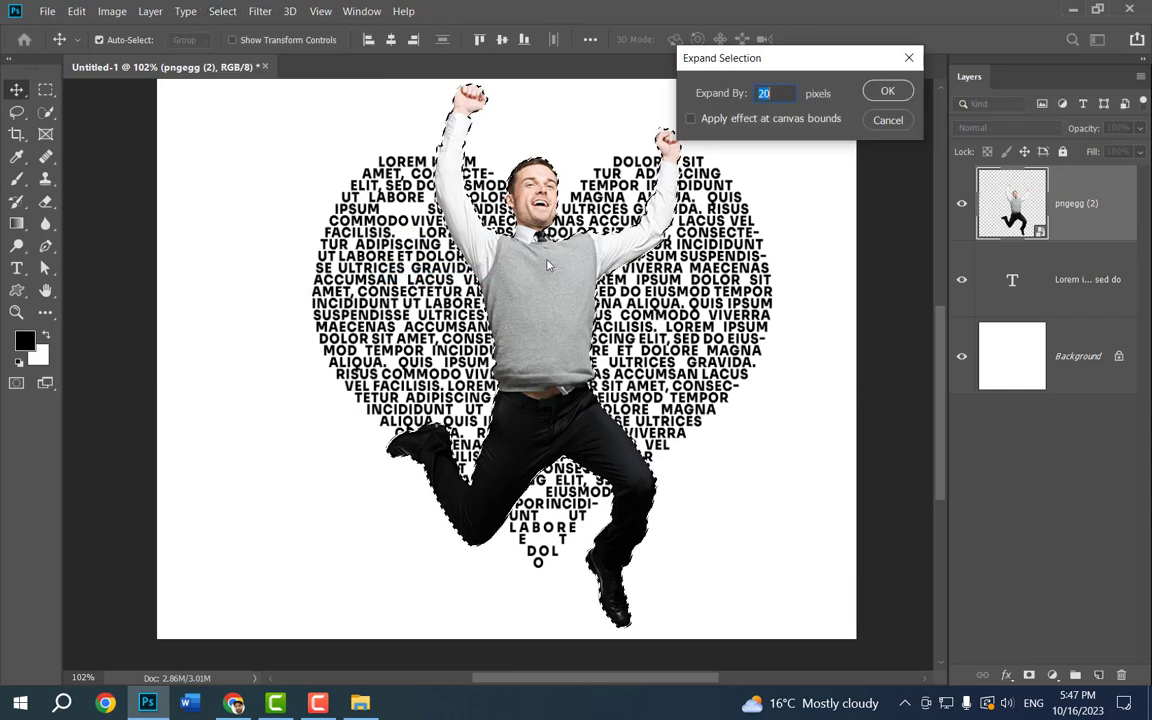
left_click(887, 91)
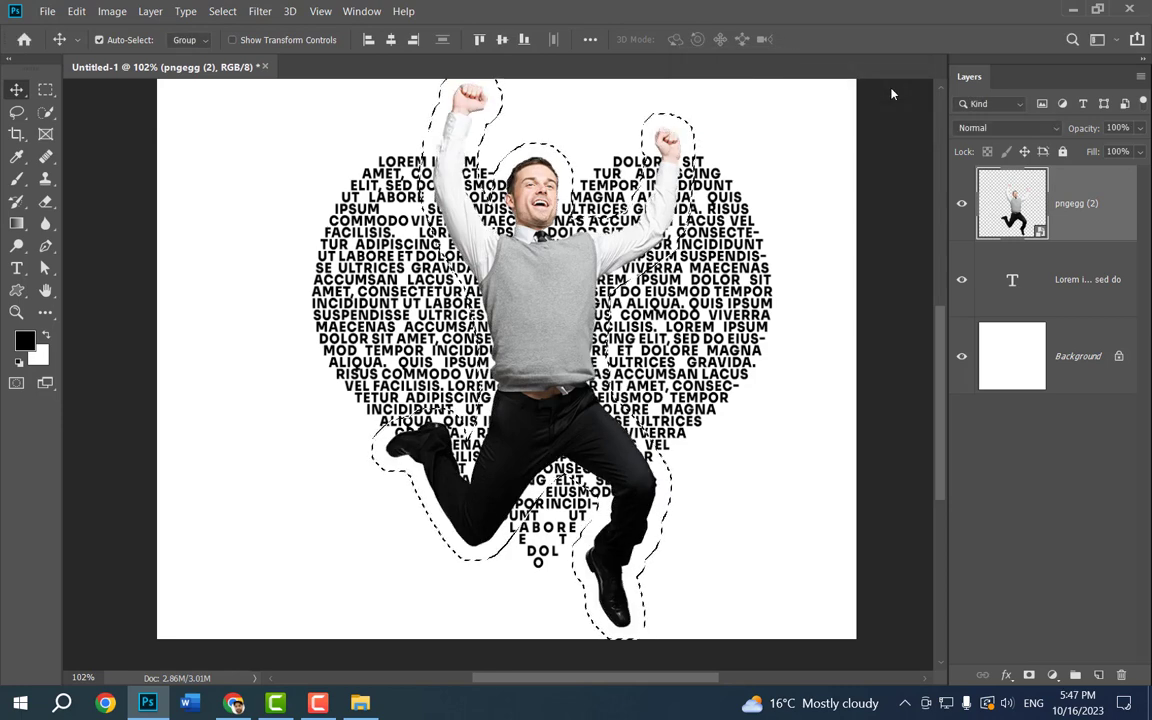
- Rasterize the Lorem ipsum heart text layer, delete its text inside the expanded selection, and deselect
left_click(1066, 293)
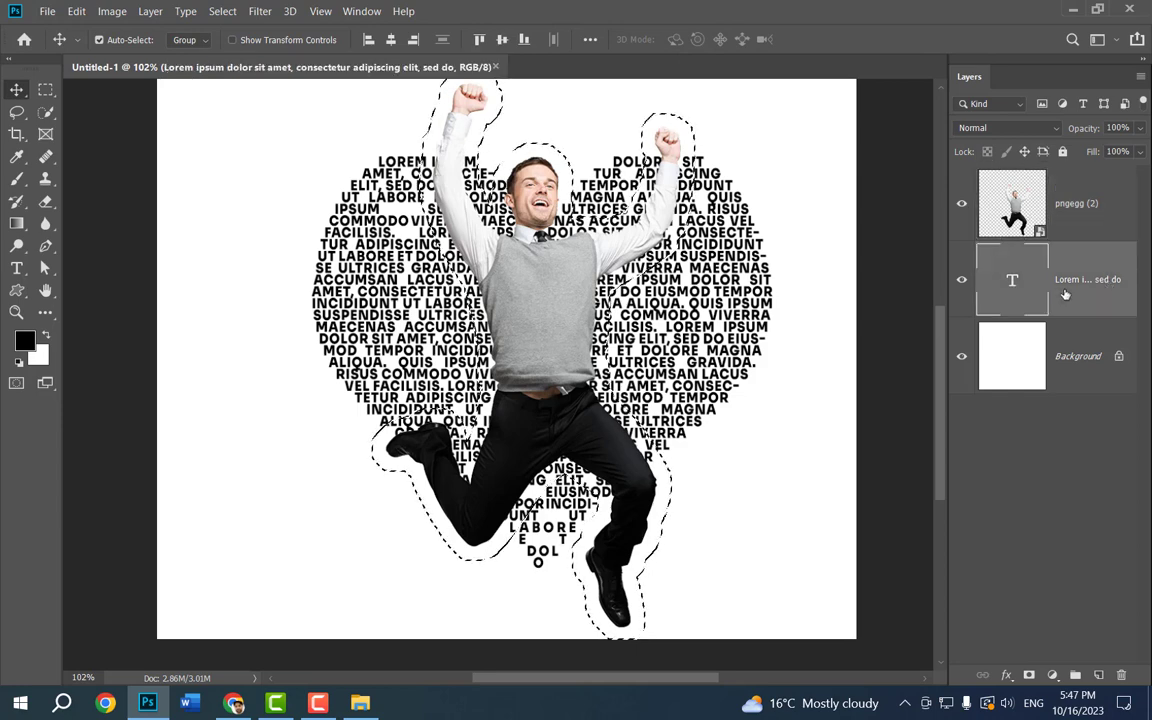
right_click(1066, 293)
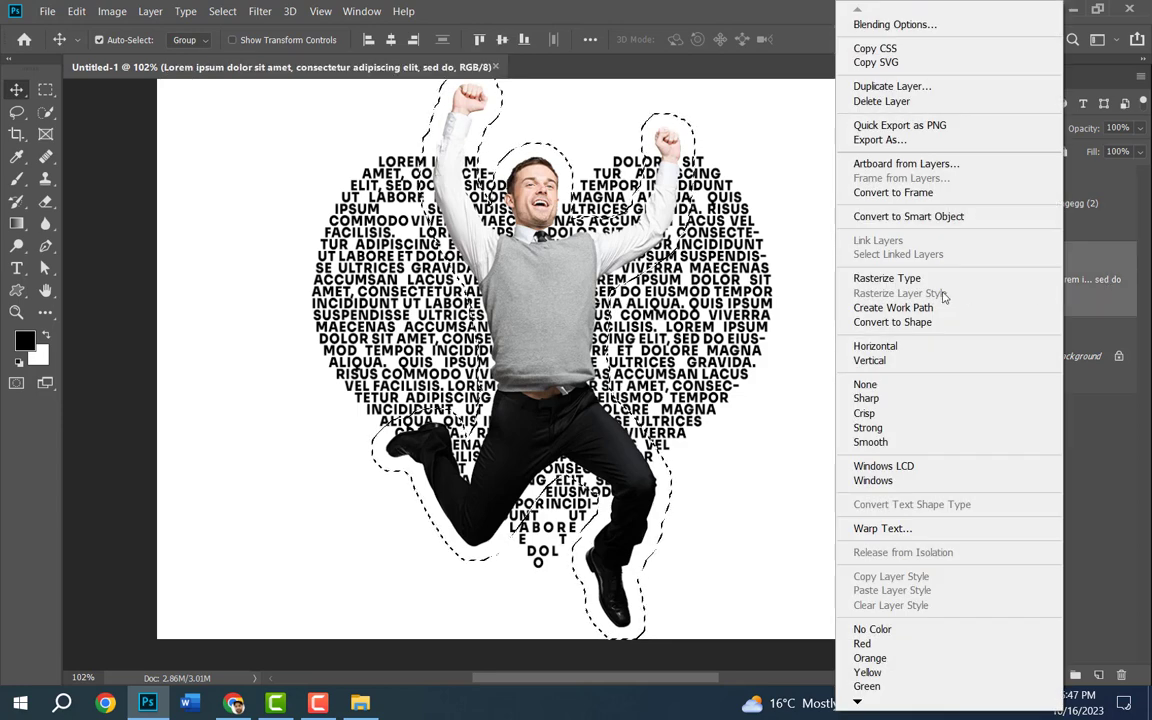
left_click(880, 282)
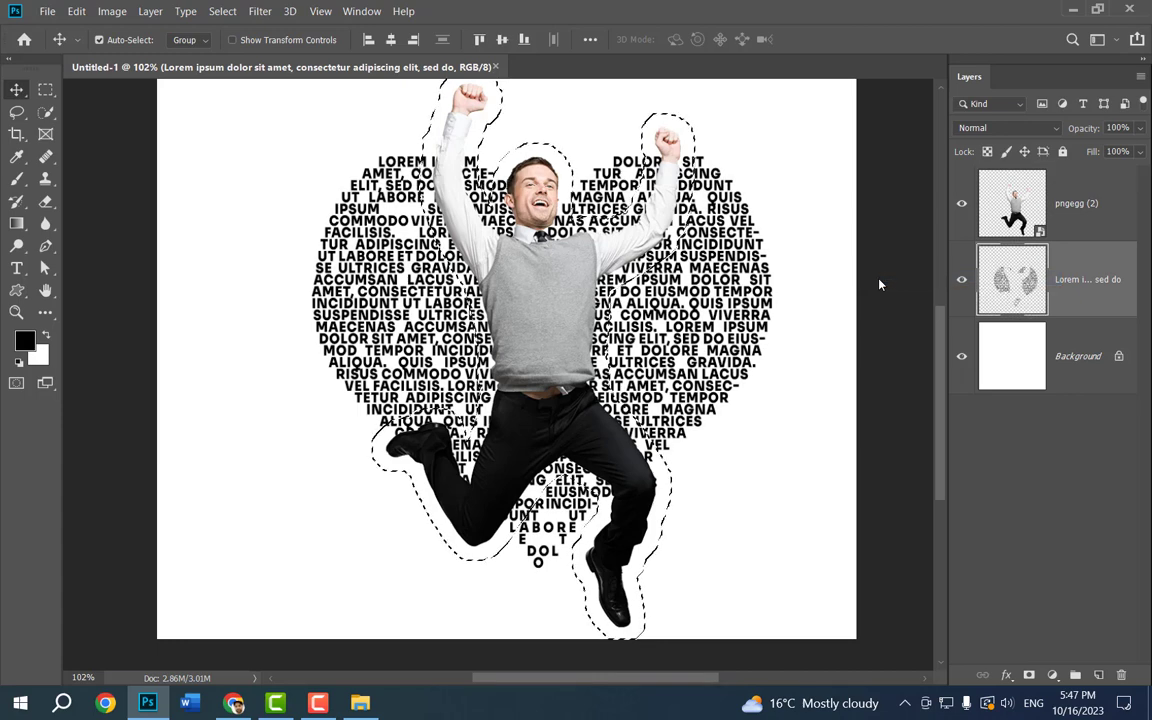
key("Delete")
key("ctrl+d")
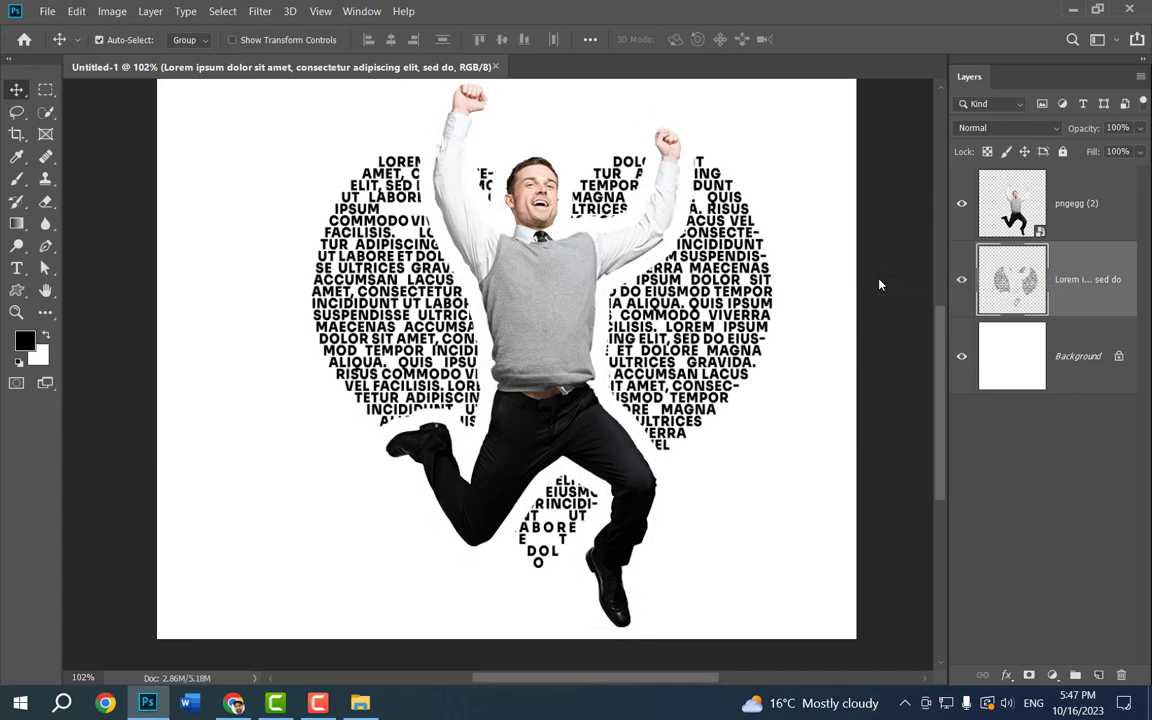